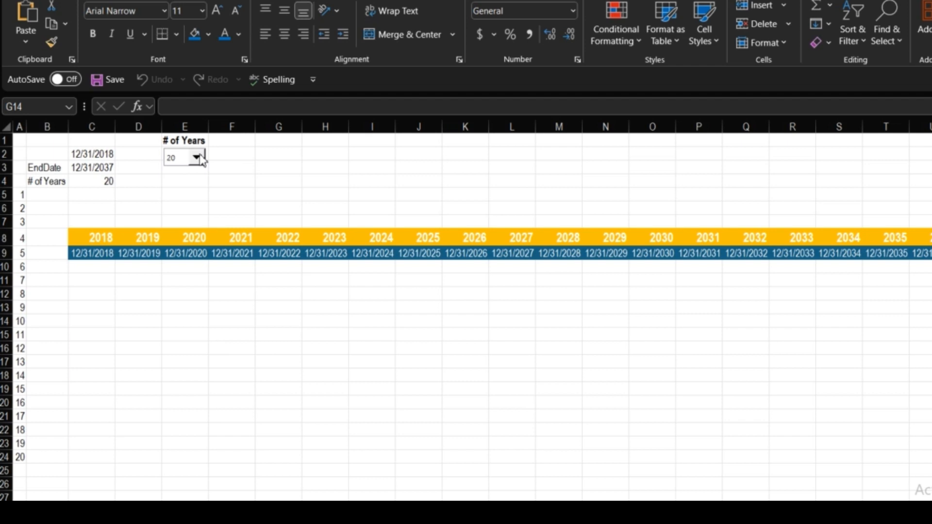
Step: Set the # of Years selector to 15 and 18 to try out the finished timeline's length
{"action": "left_click", "coordinate": [197, 159]}
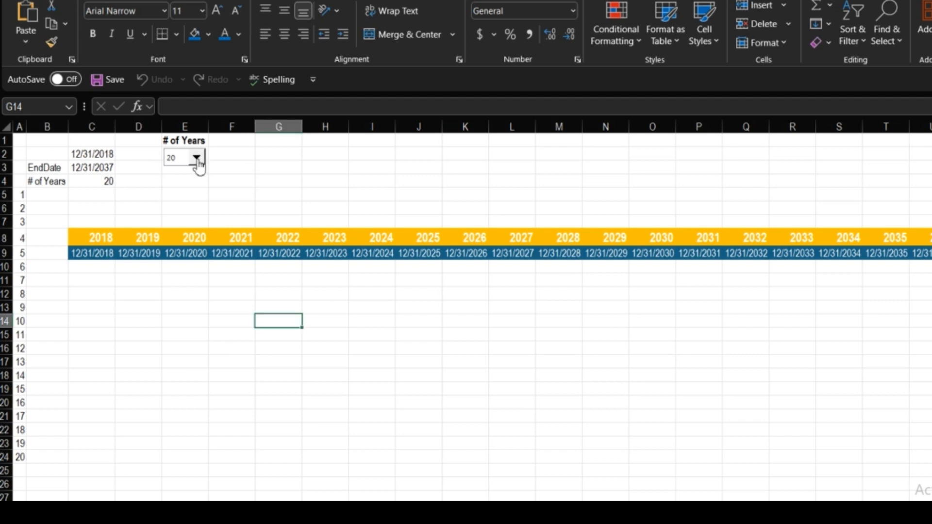
{"action": "left_click", "coordinate": [197, 159]}
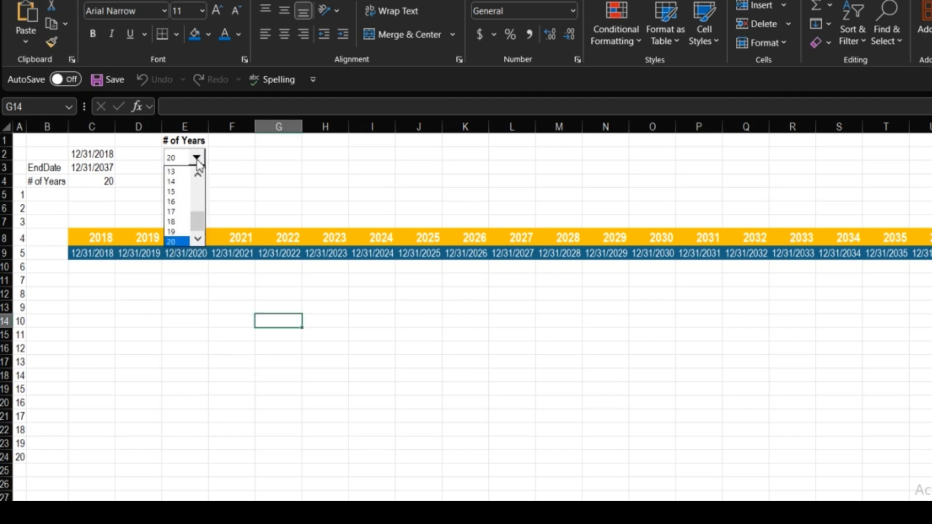
{"action": "left_click", "coordinate": [177, 192]}
{"action": "left_click", "coordinate": [197, 158]}
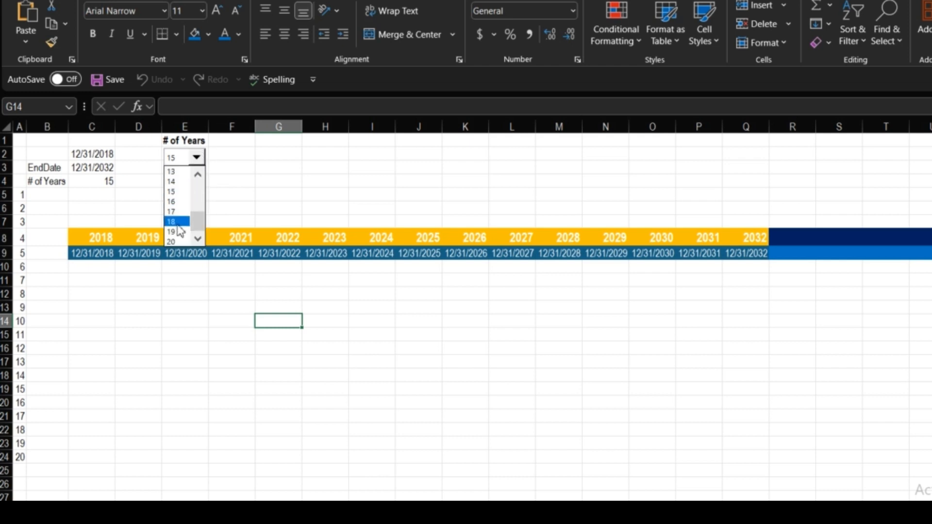
{"action": "left_click", "coordinate": [177, 222]}
{"action": "left_click", "coordinate": [196, 158]}
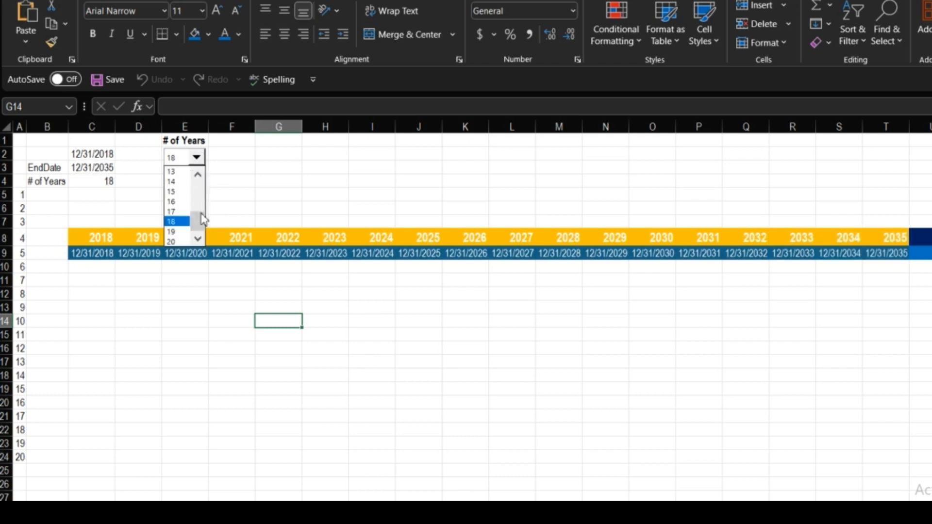
{"action": "left_click_drag", "start_coordinate": [202, 220], "coordinate": [198, 183]}
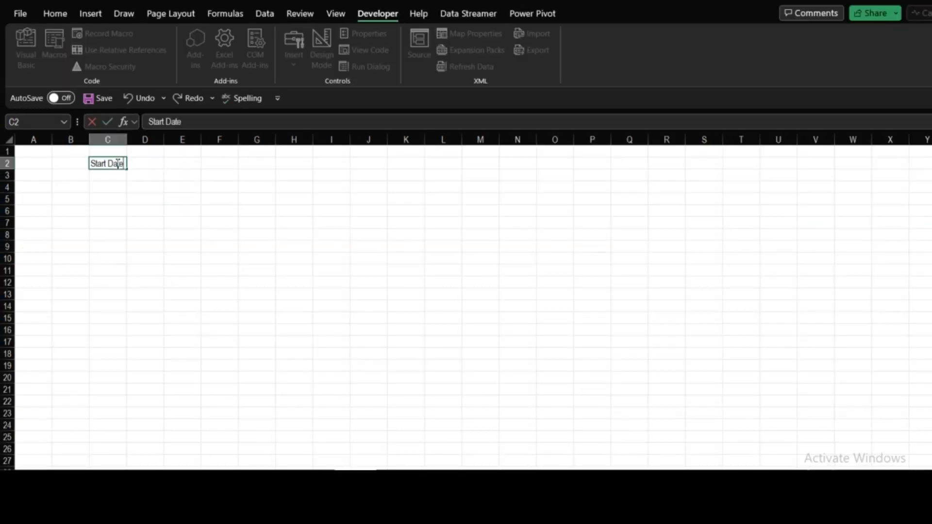
Step: Label C2 "Start Date" and C3 "End Dates" on the blank sheet
{"action": "key", "text": "Return"}
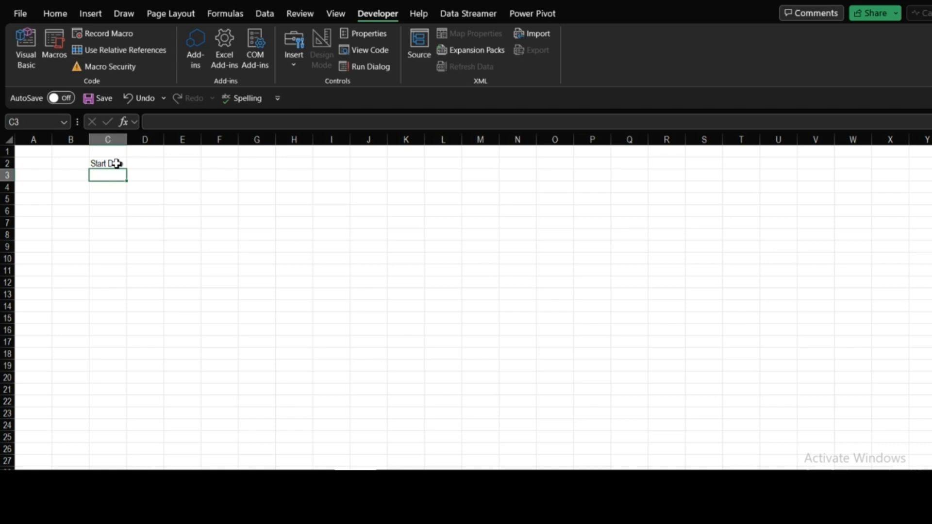
{"action": "type", "text": "Da"}
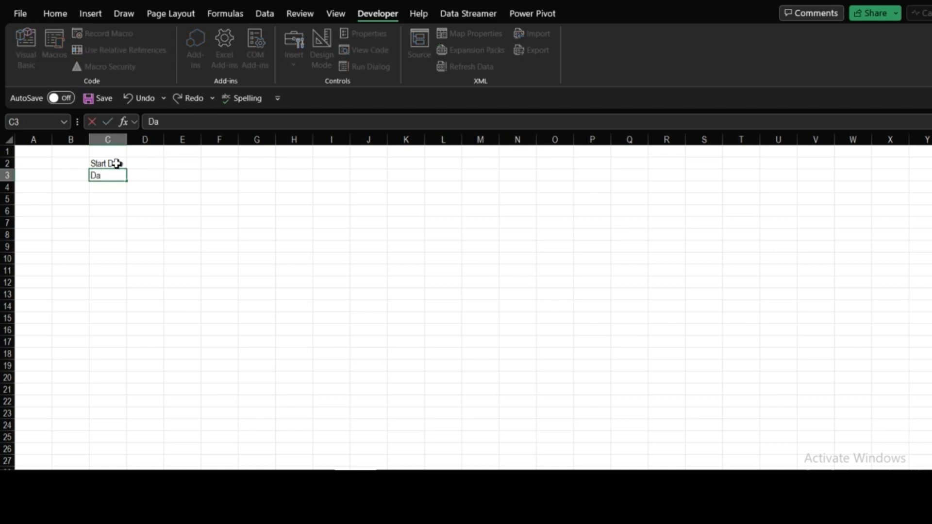
{"action": "key", "text": "BackSpace"}
{"action": "key", "text": "BackSpace"}
{"action": "type", "text": "End"}
{"action": "key", "text": "BackSpace"}
{"action": "key", "text": "BackSpace"}
{"action": "type", "text": "nd dates"}
{"action": "key", "text": "BackSpace"}
{"action": "key", "text": "BackSpace"}
{"action": "key", "text": "BackSpace"}
{"action": "key", "text": "BackSpace"}
{"action": "key", "text": "BackSpace"}
{"action": "type", "text": "Dates"}
{"action": "key", "text": "Return"}
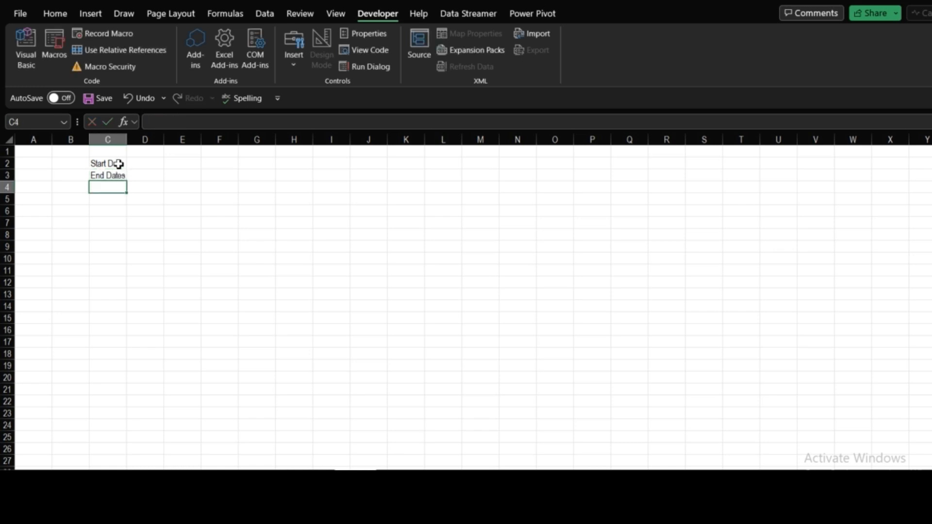
Step: Enter 12/31/2018 as the start date in D2
{"action": "left_click", "coordinate": [144, 164]}
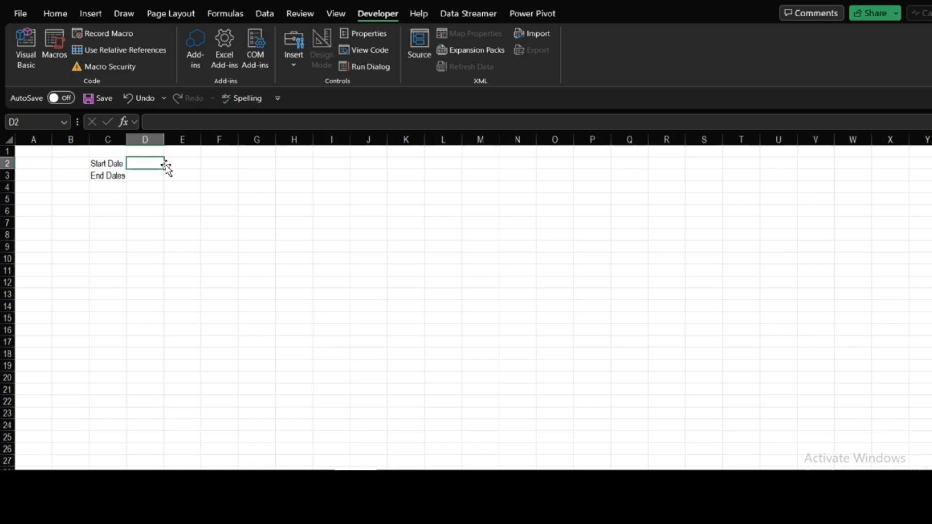
{"action": "type", "text": "12"}
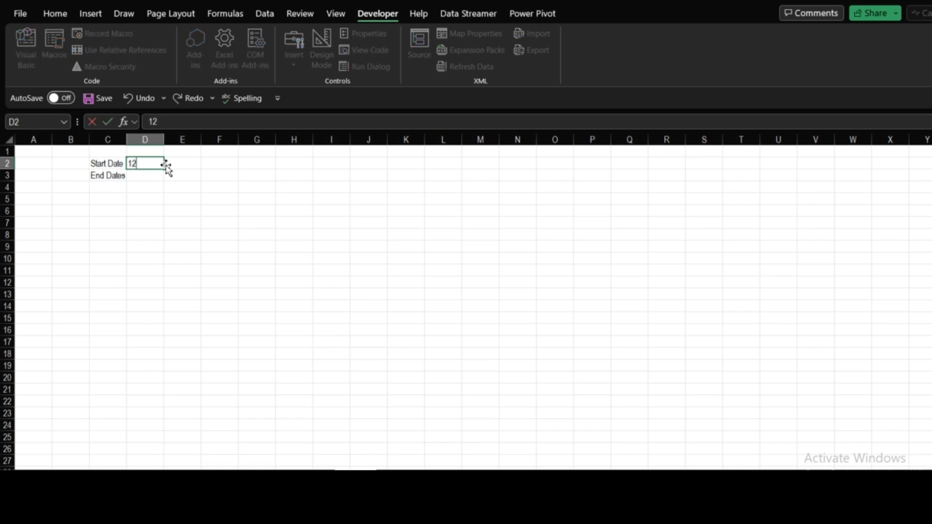
{"action": "type", "text": "/31/2019"}
{"action": "key", "text": "Return"}
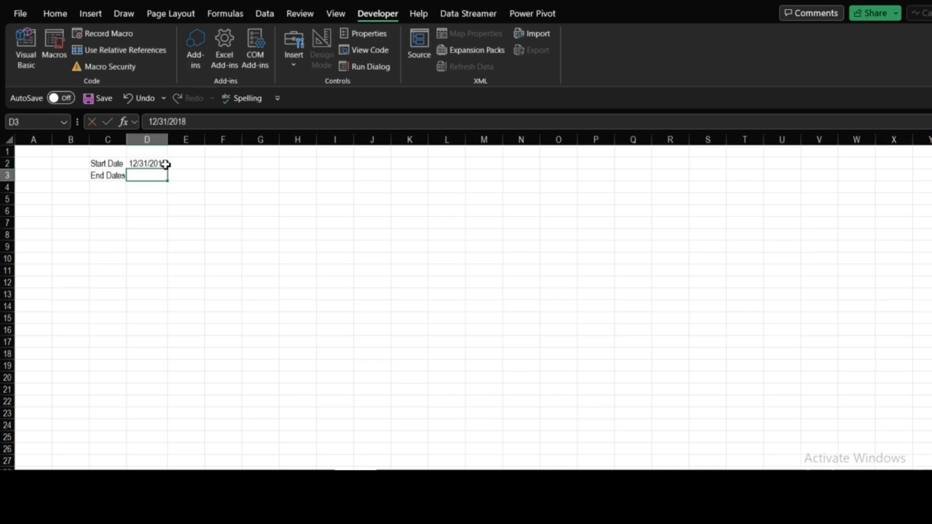
{"action": "left_click", "coordinate": [199, 200]}
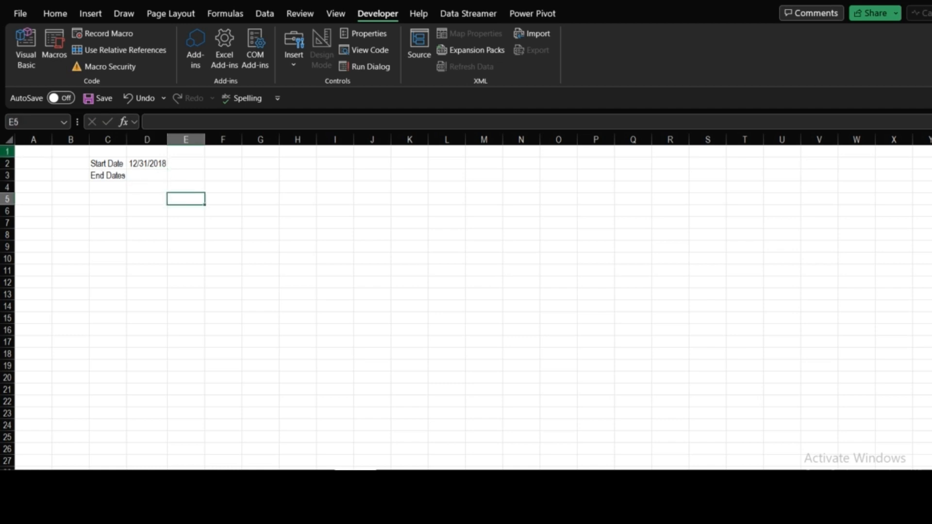
Step: Set the column width of the entire sheet to 12
{"action": "left_click", "coordinate": [11, 141]}
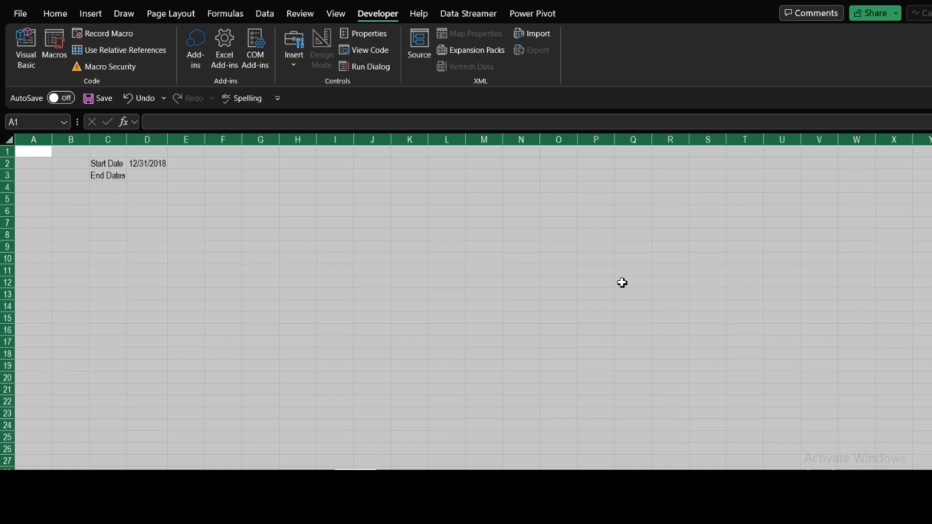
{"action": "left_click", "coordinate": [55, 13]}
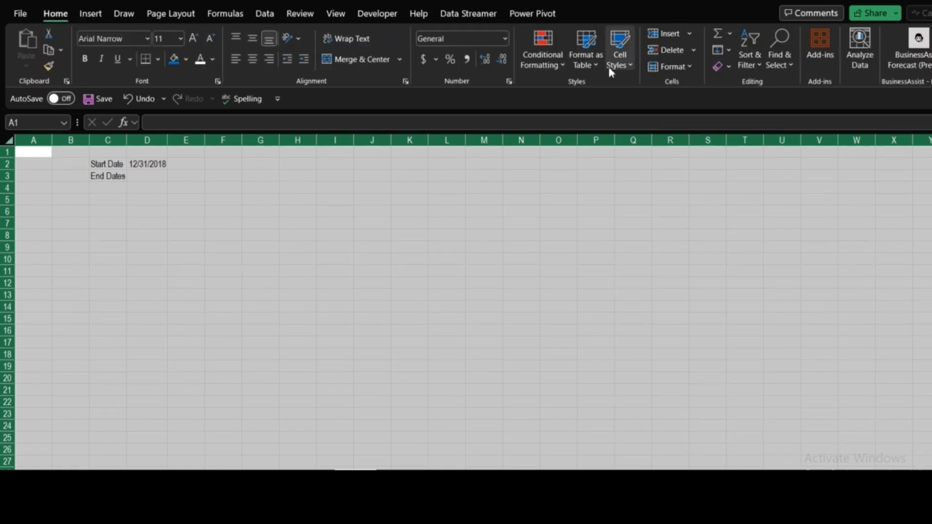
{"action": "left_click", "coordinate": [689, 63]}
{"action": "left_click", "coordinate": [683, 142]}
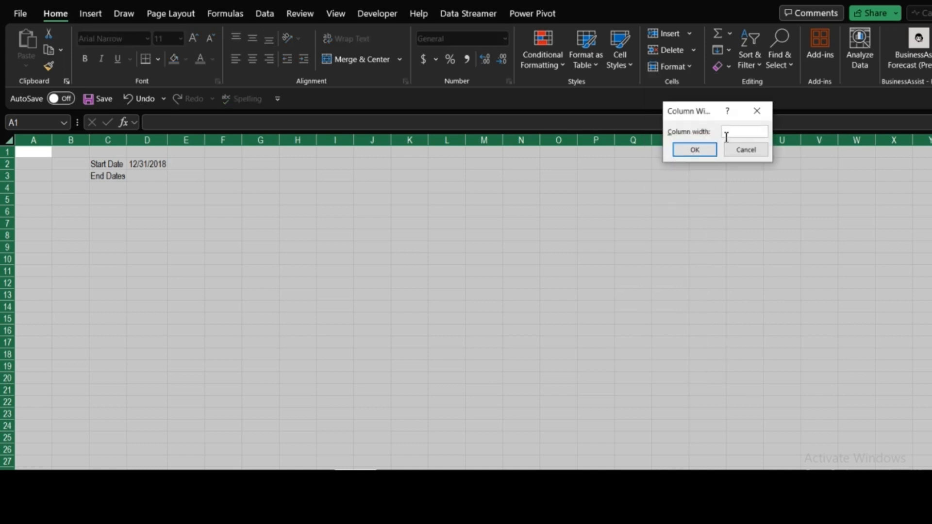
{"action": "type", "text": "12"}
{"action": "key", "text": "Return"}
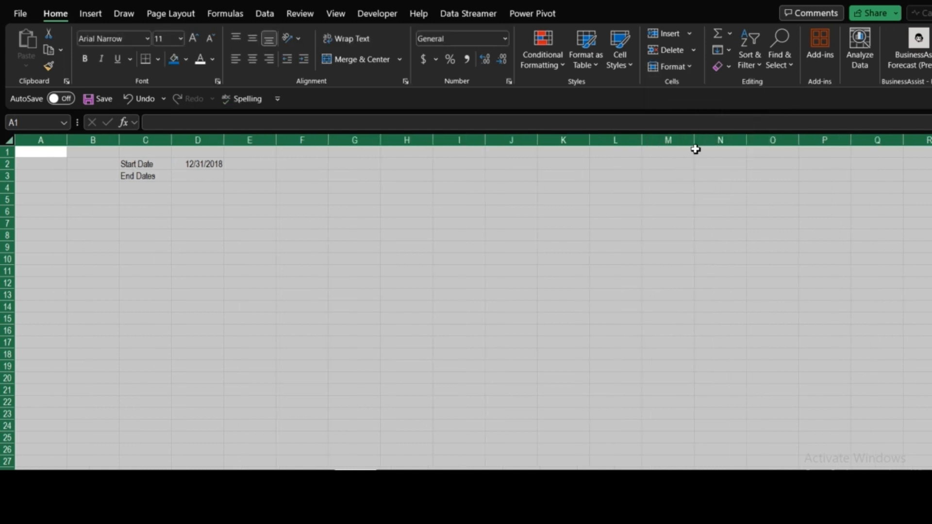
{"action": "left_click", "coordinate": [390, 259]}
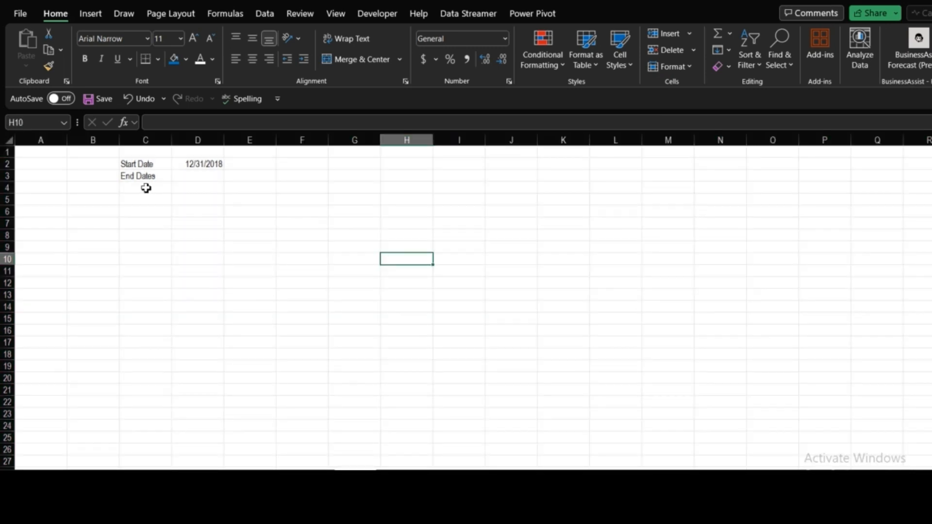
Step: Enter 12/31/2025 as the end date in D3
{"action": "left_click", "coordinate": [209, 210]}
{"action": "left_click", "coordinate": [178, 169]}
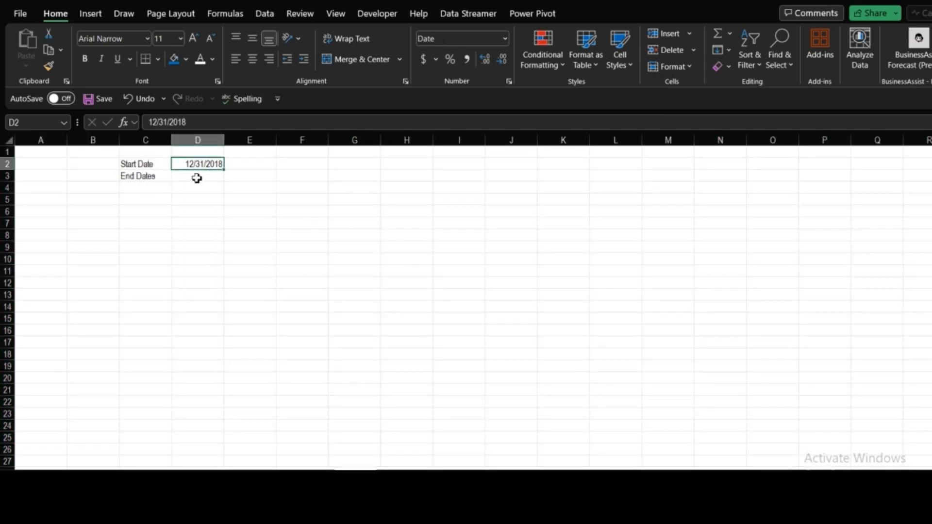
{"action": "left_click", "coordinate": [197, 178]}
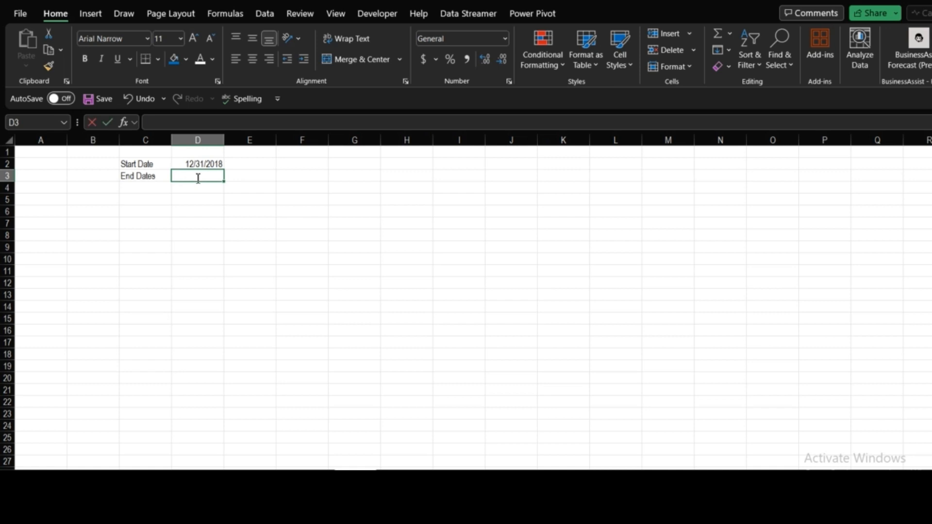
{"action": "type", "text": "12/31"}
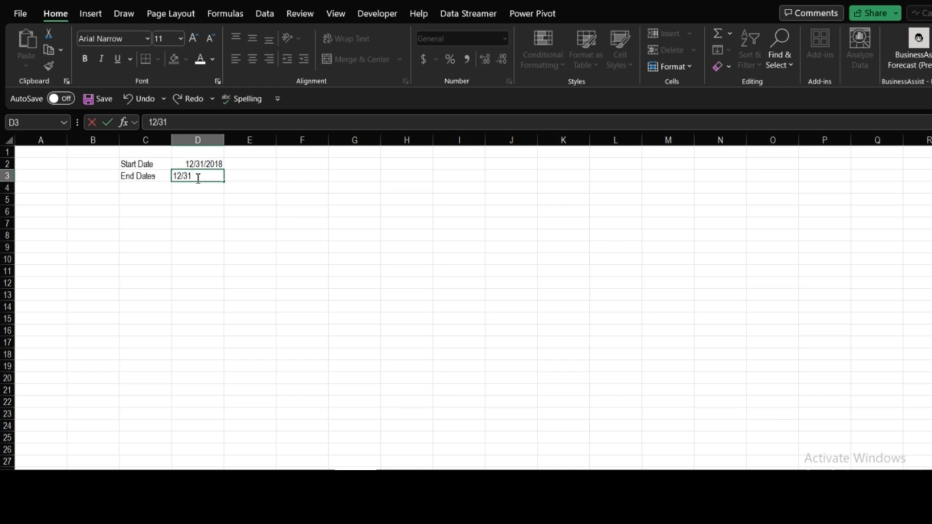
{"action": "type", "text": "/2025"}
{"action": "key", "text": "Return"}
{"action": "left_click", "coordinate": [234, 198]}
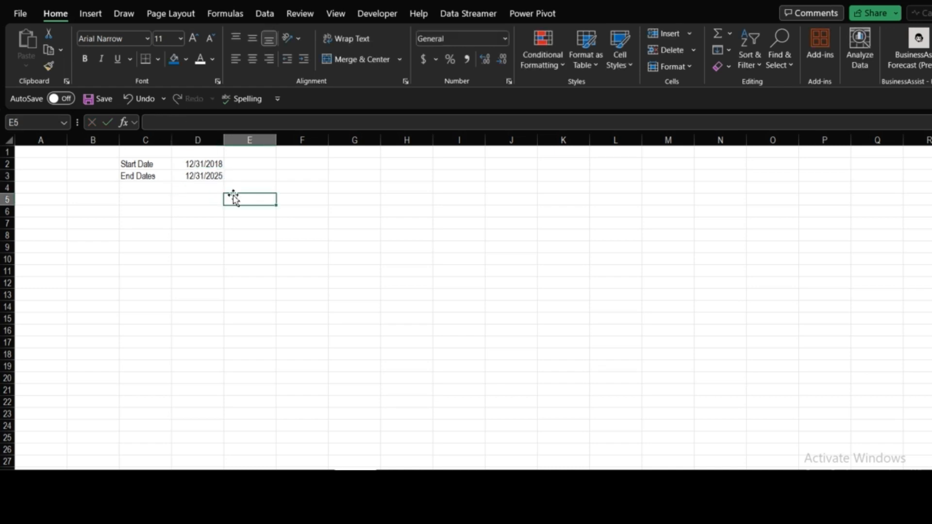
Step: Label C4 "# Year" below the end date label
{"action": "left_click", "coordinate": [151, 188]}
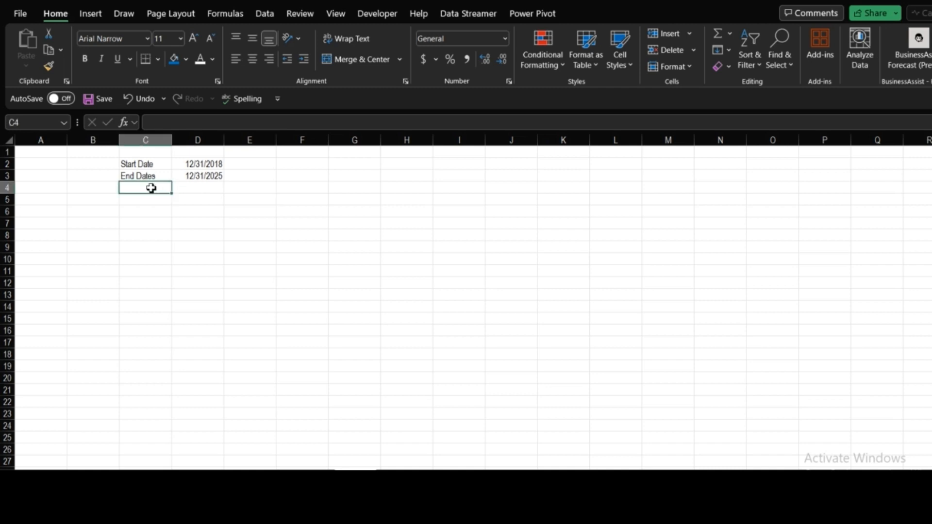
{"action": "type", "text": "#"}
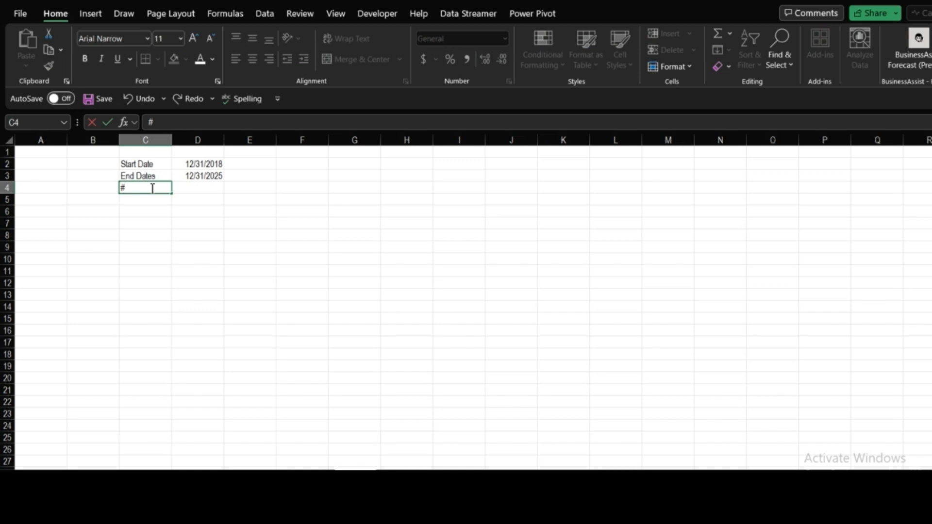
{"action": "type", "text": " Year"}
Step: Calculate the number of years in D4 with the formula =YEAR(D3)+1-YEAR(D2)
{"action": "left_click", "coordinate": [195, 189]}
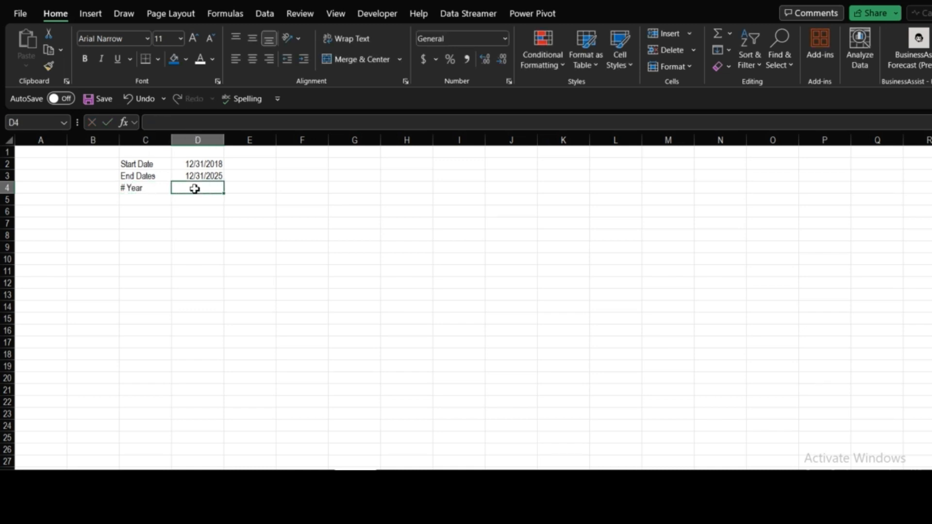
{"action": "type", "text": "="}
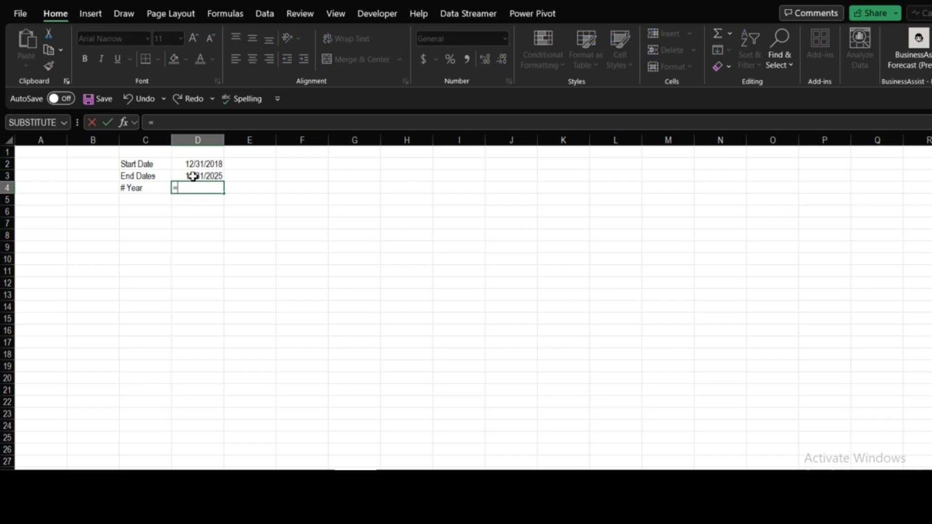
{"action": "left_click", "coordinate": [193, 176]}
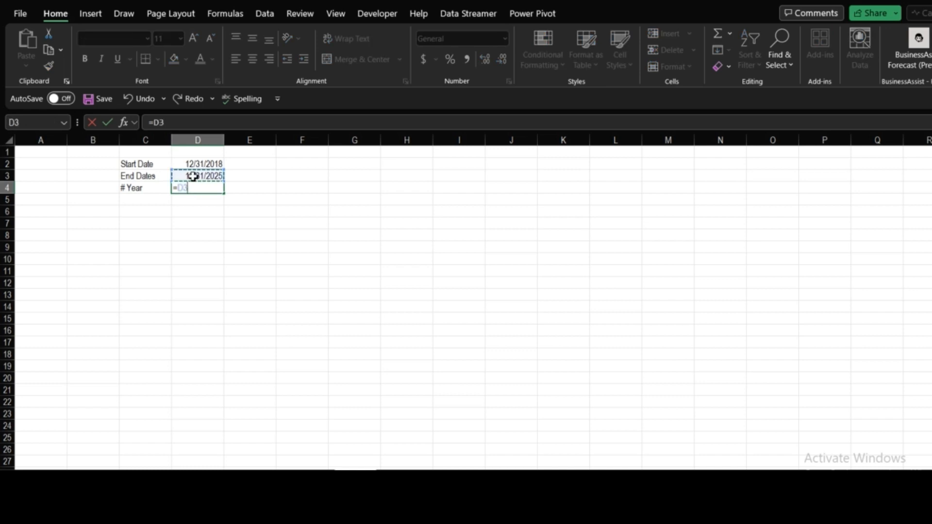
{"action": "key", "text": "BackSpace"}
{"action": "key", "text": "BackSpace"}
{"action": "type", "text": "year"}
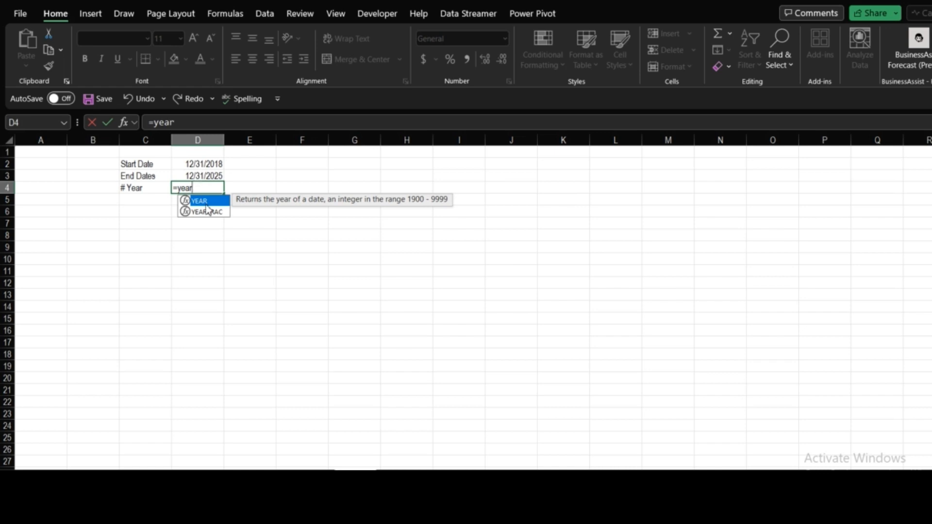
{"action": "key", "text": "Tab"}
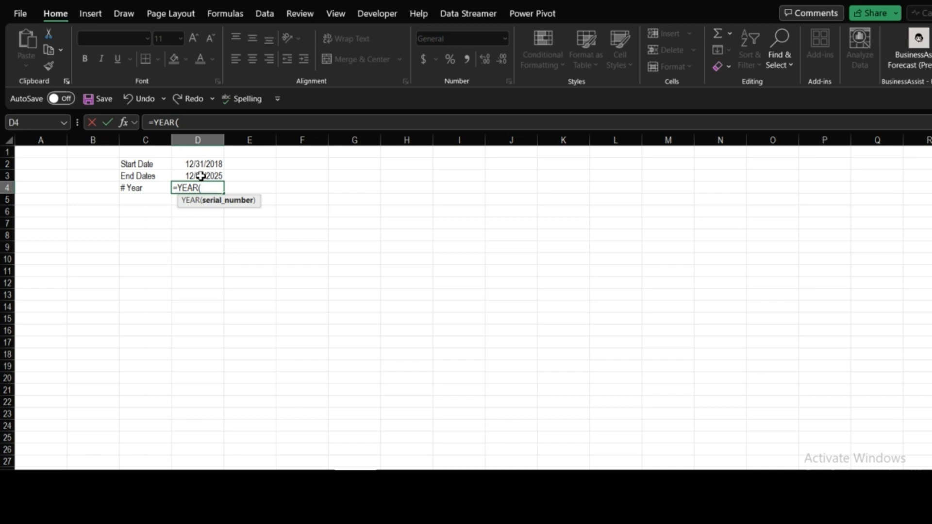
{"action": "left_click", "coordinate": [201, 176]}
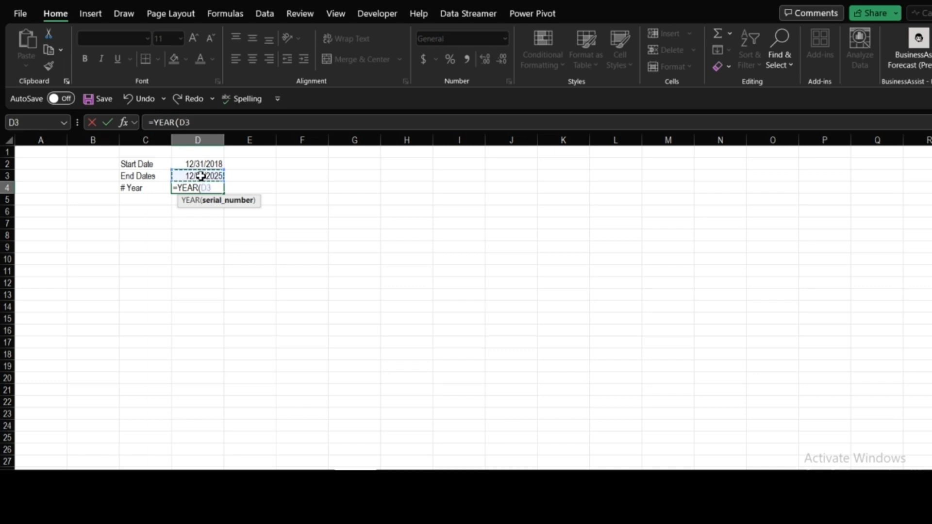
{"action": "type", "text": ")"}
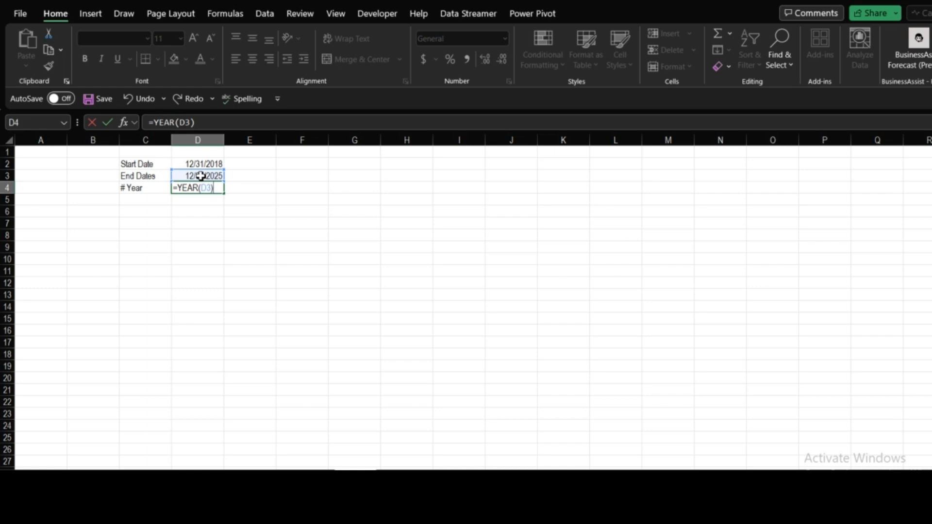
{"action": "type", "text": "+1-year"}
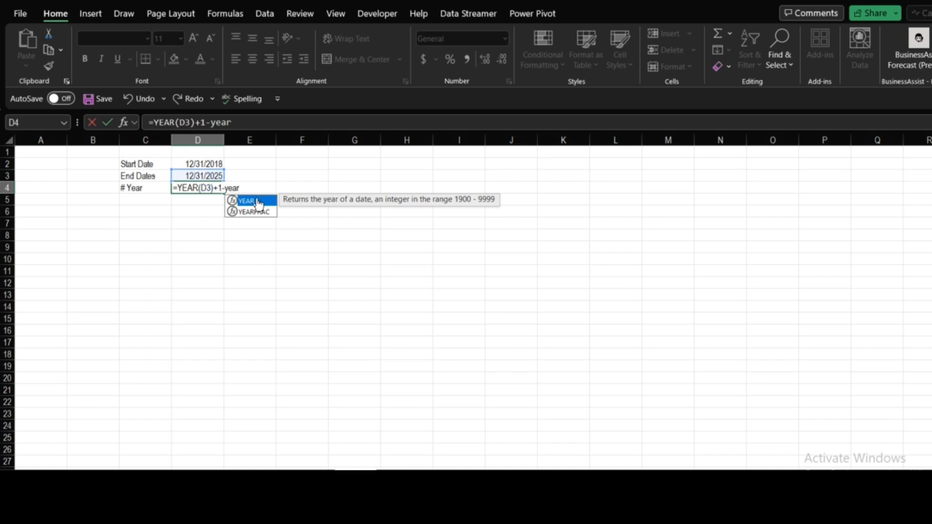
{"action": "key", "text": "Tab"}
{"action": "left_click", "coordinate": [200, 164]}
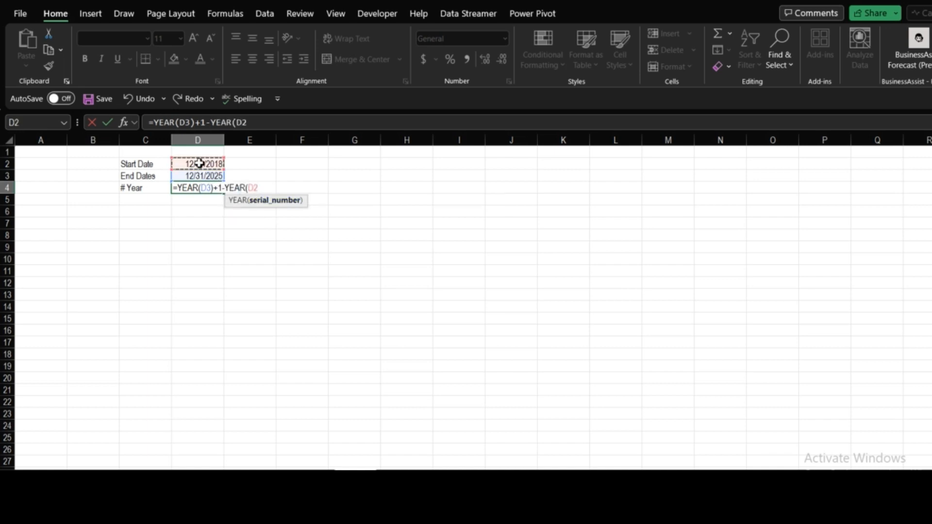
{"action": "type", "text": ")"}
{"action": "key", "text": "Return"}
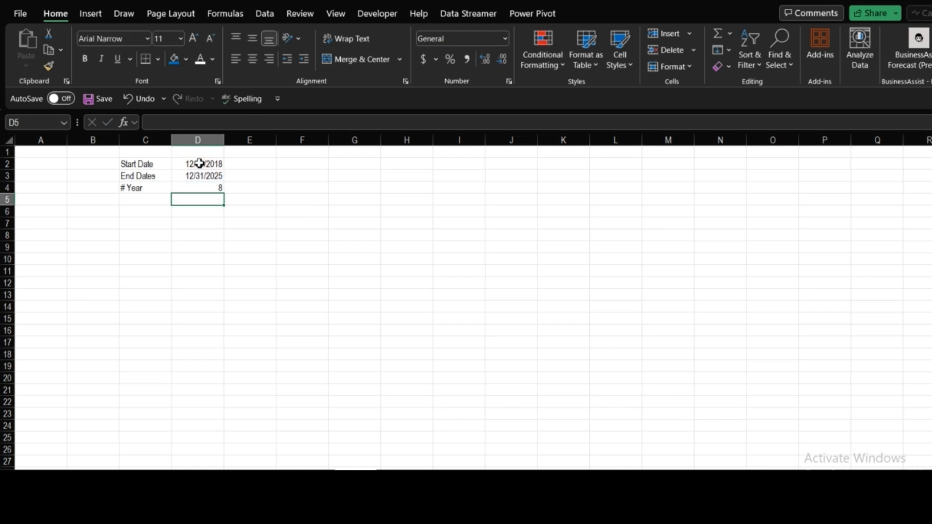
{"action": "left_click", "coordinate": [207, 188]}
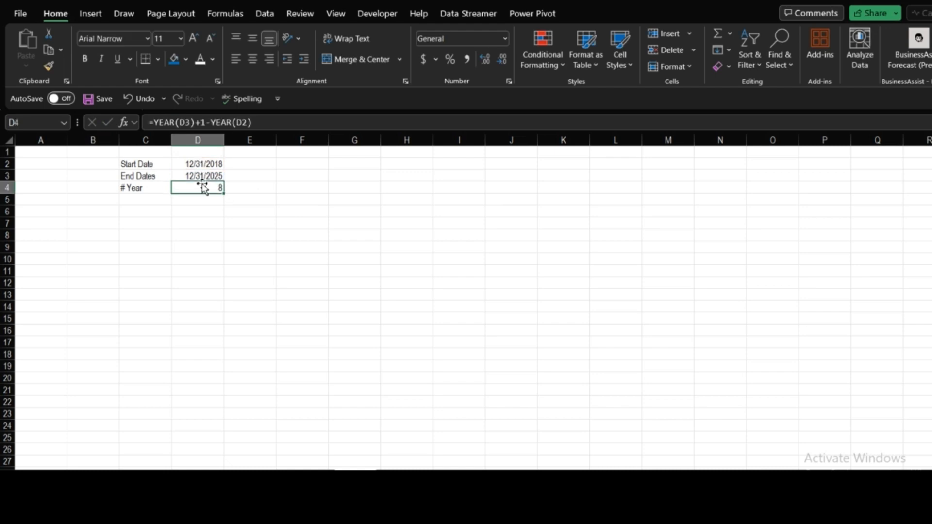
{"action": "left_click", "coordinate": [256, 189]}
{"action": "left_click", "coordinate": [209, 189]}
{"action": "left_click_drag", "start_coordinate": [265, 190], "coordinate": [202, 171]}
{"action": "left_click", "coordinate": [204, 176]}
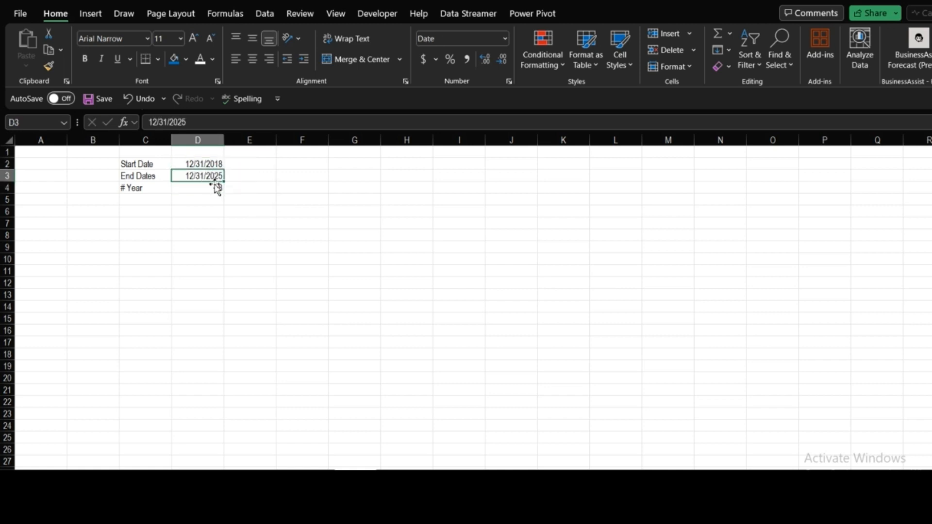
Step: Change the end date in D3 to 12/31/2018 to test the year count formula
{"action": "left_click", "coordinate": [202, 188]}
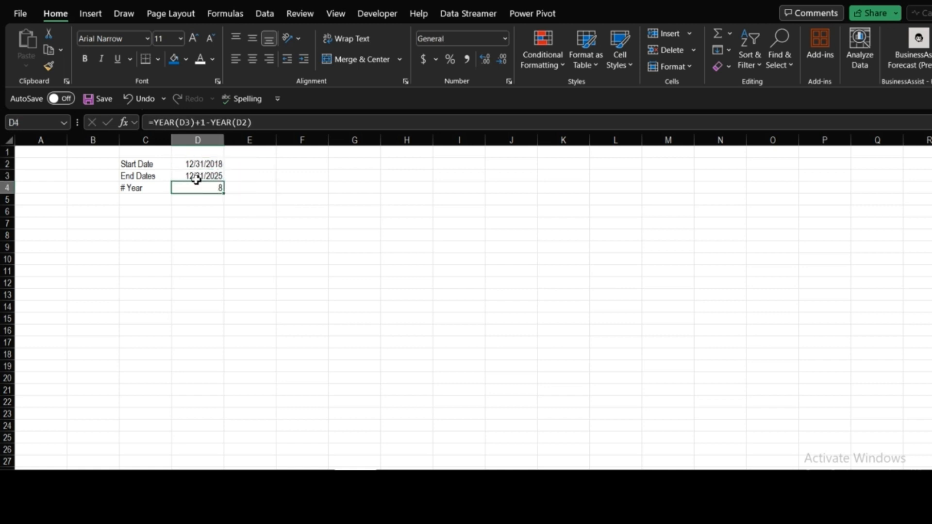
{"action": "left_click", "coordinate": [214, 177]}
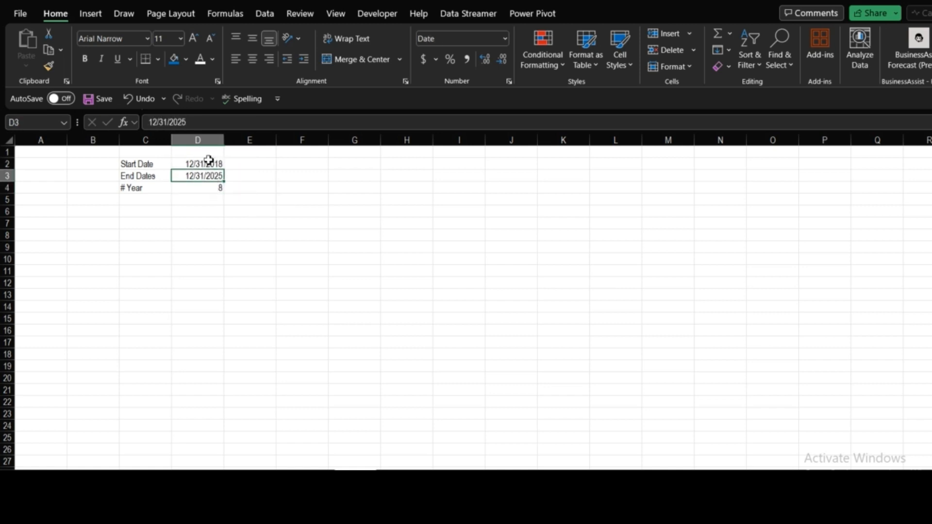
{"action": "left_click", "coordinate": [192, 124]}
{"action": "key", "text": "BackSpace"}
{"action": "key", "text": "BackSpace"}
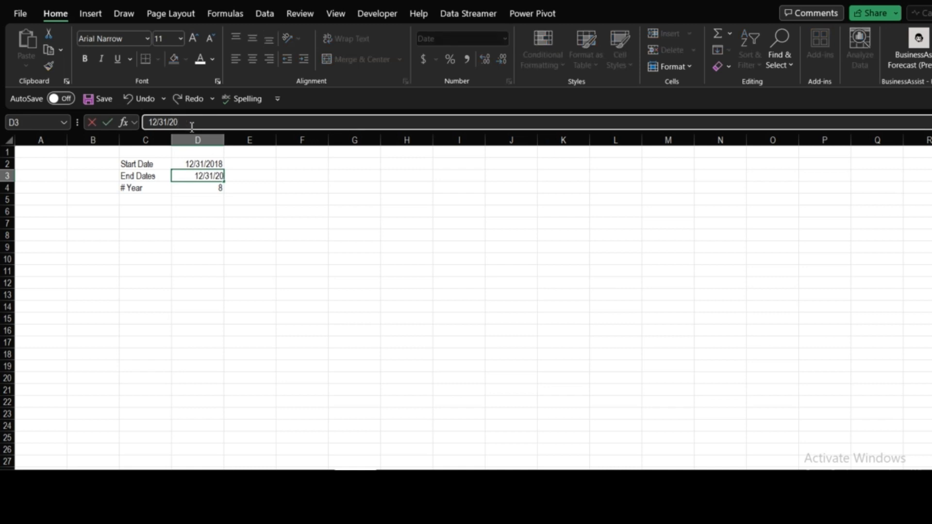
{"action": "type", "text": "18"}
{"action": "key", "text": "Return"}
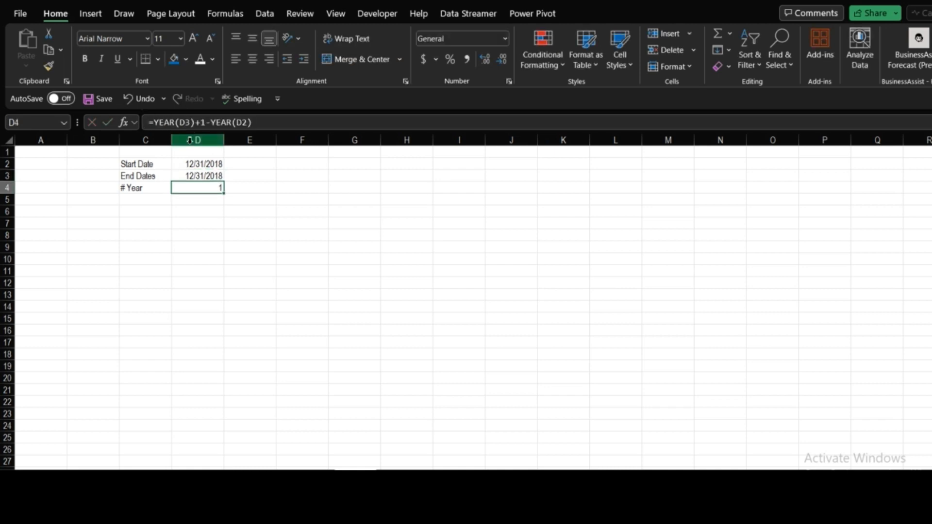
Step: Set the end date in D3 back to 12/31/2025
{"action": "left_click", "coordinate": [210, 176]}
{"action": "left_click", "coordinate": [198, 124]}
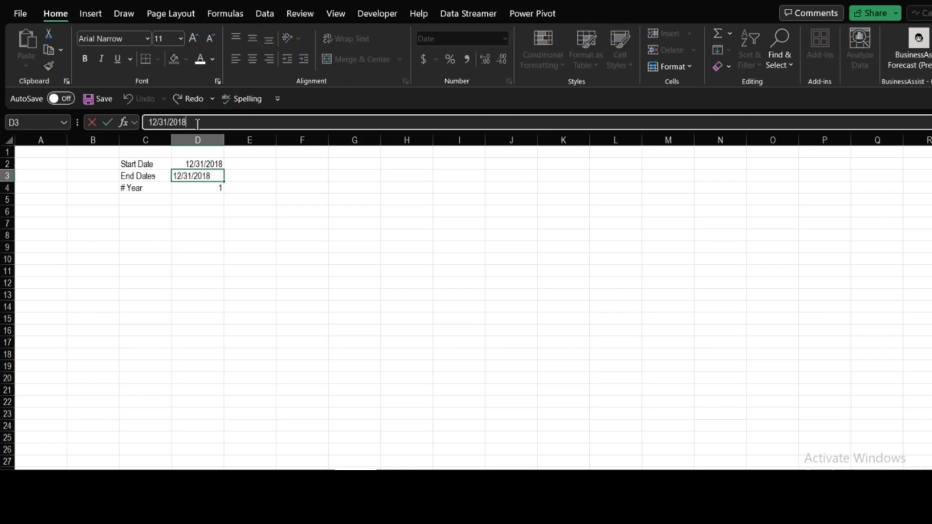
{"action": "key", "text": "BackSpace"}
{"action": "type", "text": "25"}
{"action": "key", "text": "Return"}
{"action": "left_click", "coordinate": [249, 206]}
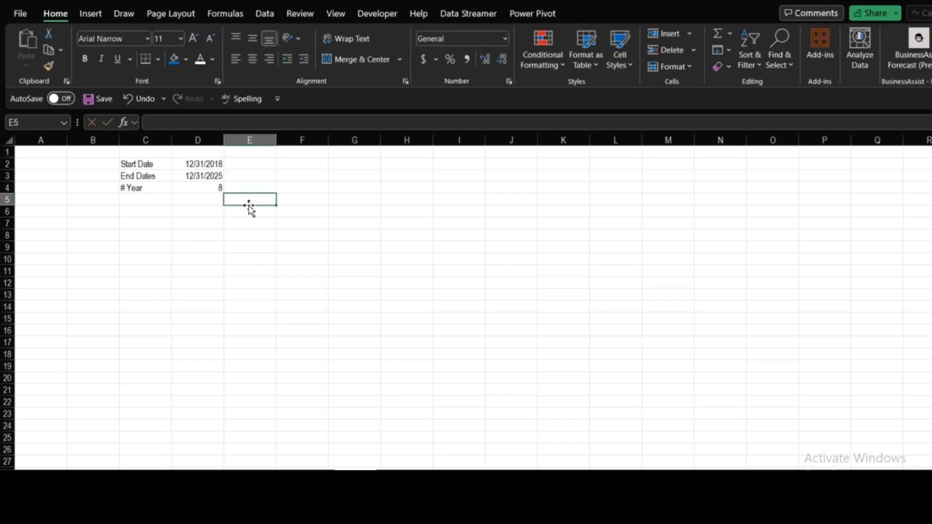
Step: Extract the first timeline year from the start date in D7 with the formula =YEAR(D2)
{"action": "left_click", "coordinate": [160, 209]}
{"action": "left_click", "coordinate": [198, 222]}
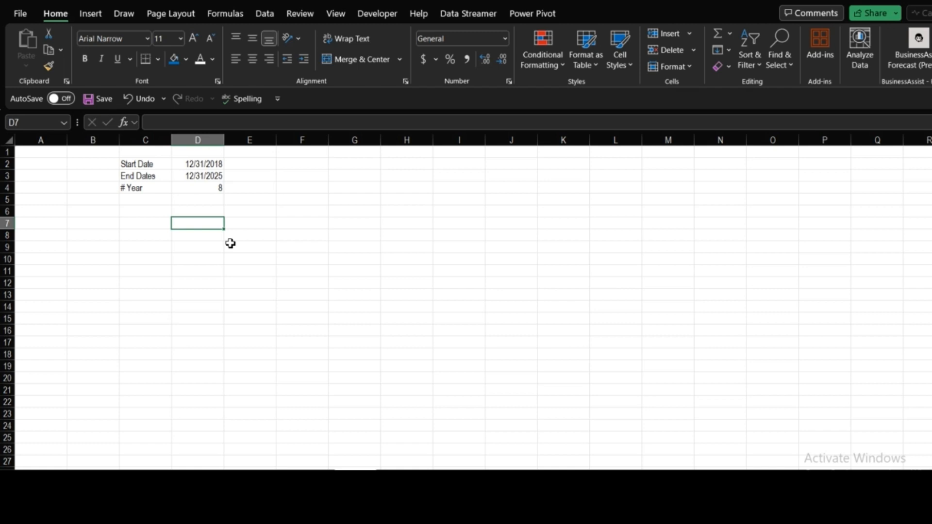
{"action": "left_click", "coordinate": [188, 166]}
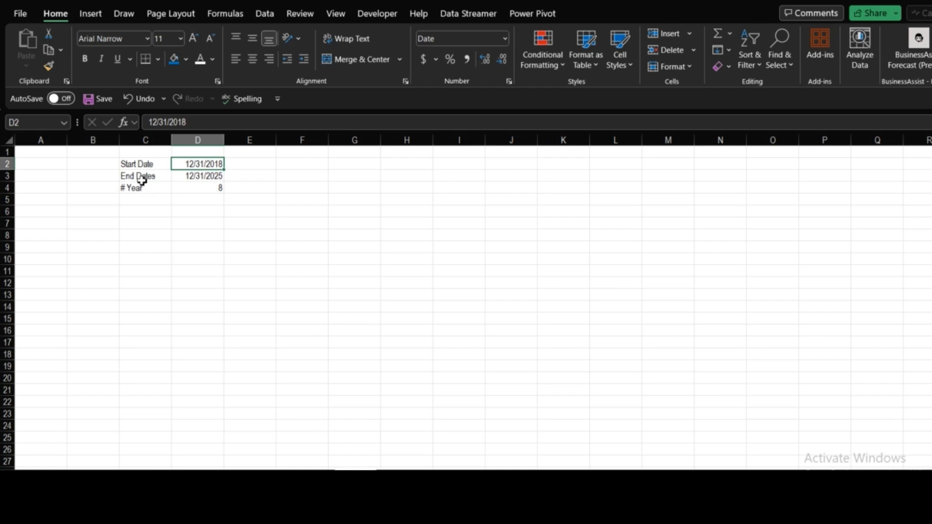
{"action": "left_click", "coordinate": [191, 175]}
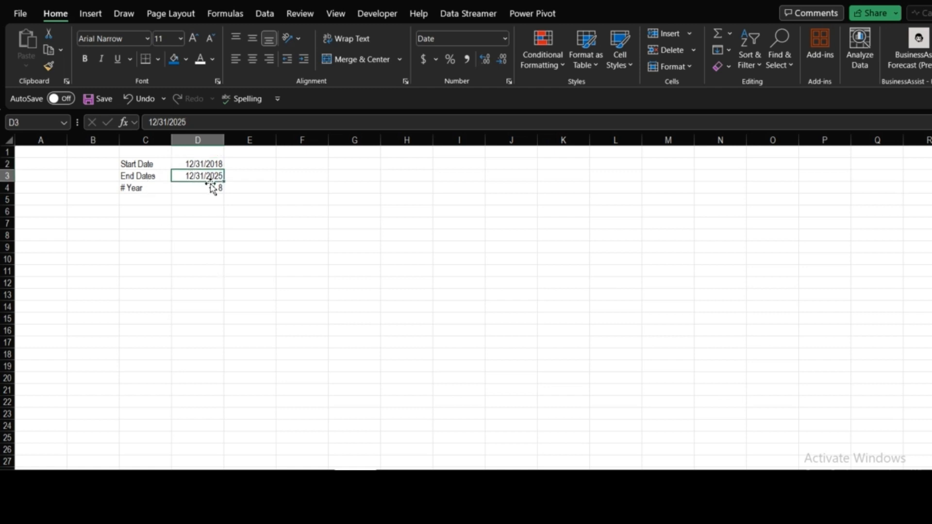
{"action": "left_click", "coordinate": [177, 235]}
{"action": "left_click", "coordinate": [192, 223]}
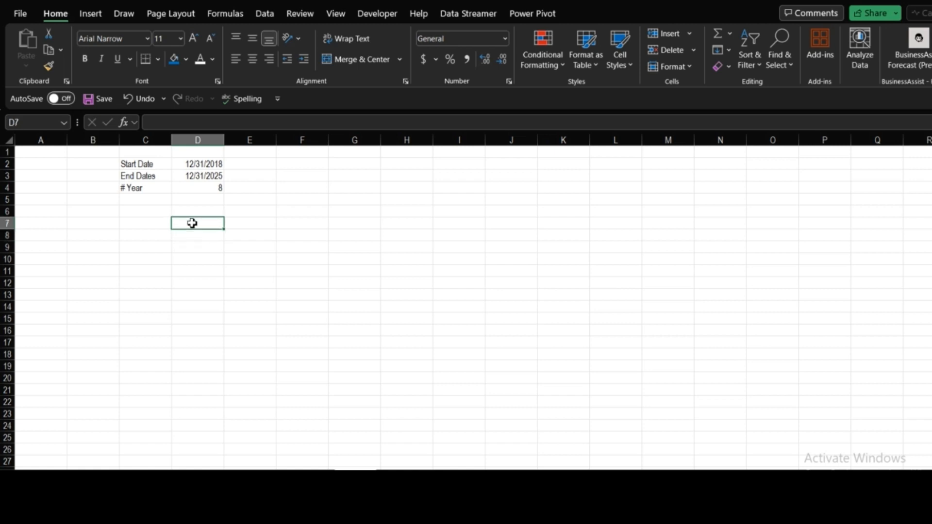
{"action": "type", "text": "=year"}
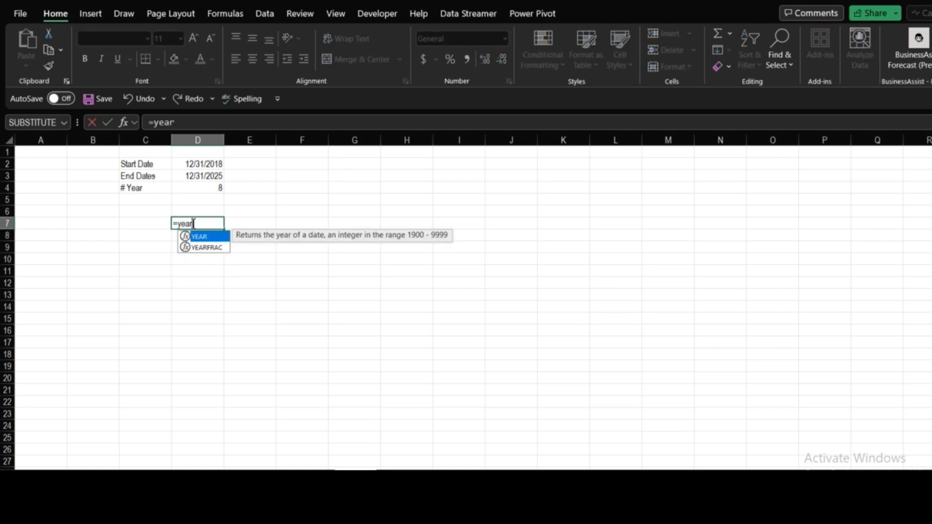
{"action": "double_click", "coordinate": [199, 236]}
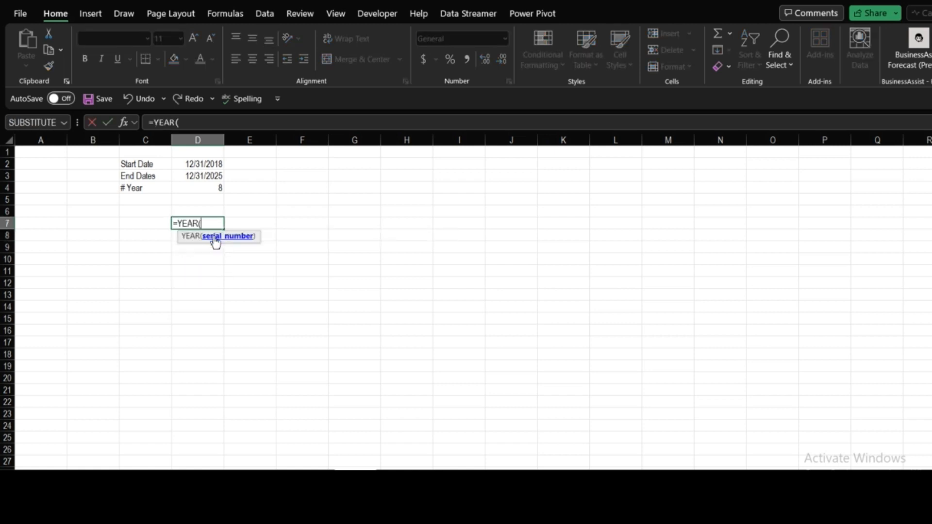
{"action": "left_click", "coordinate": [190, 166]}
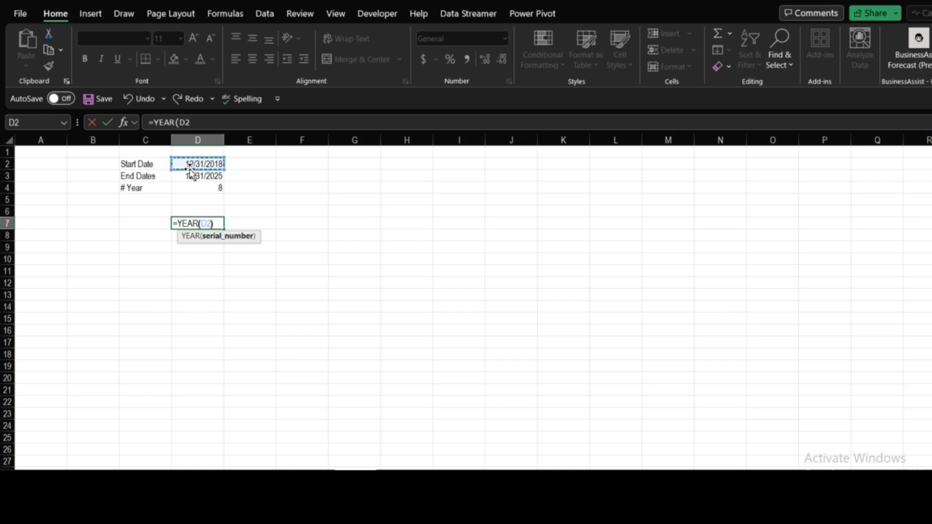
{"action": "type", "text": ")"}
{"action": "key", "text": "Return"}
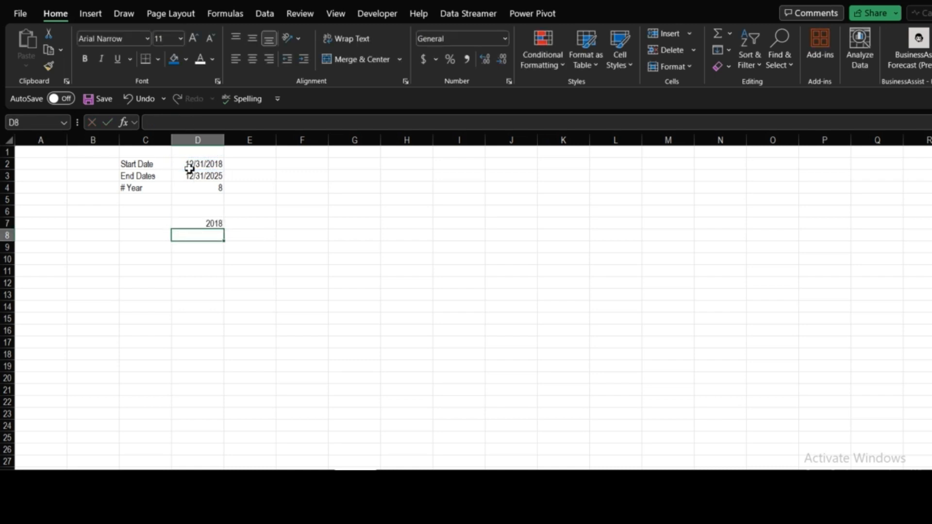
{"action": "left_click", "coordinate": [211, 222]}
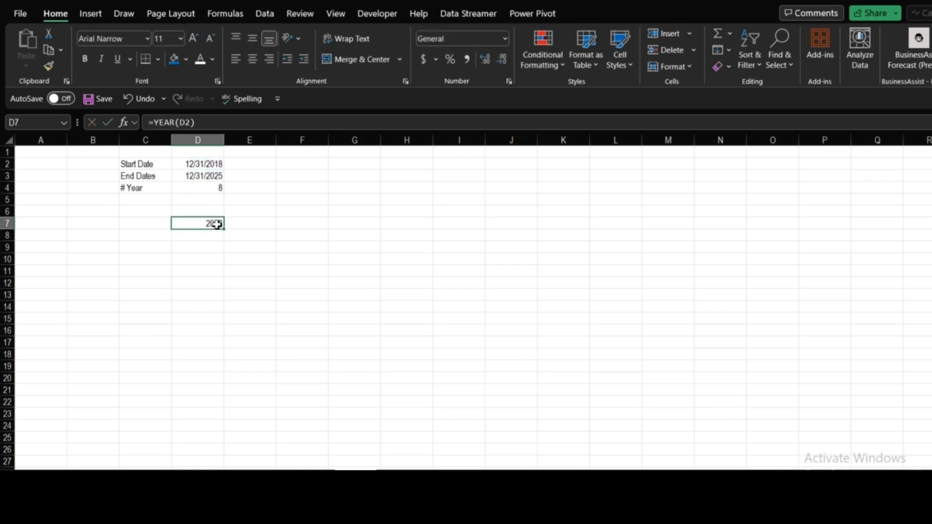
Step: Begin an IF formula in E7 with the logical test D7<YEAR($D$3), keeping the end date reference absolute
{"action": "left_click", "coordinate": [246, 222]}
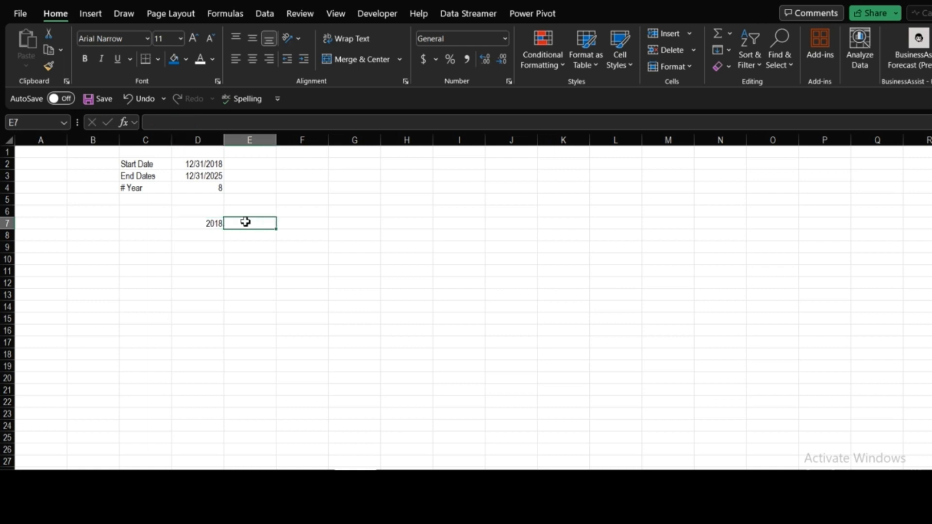
{"action": "type", "text": "="}
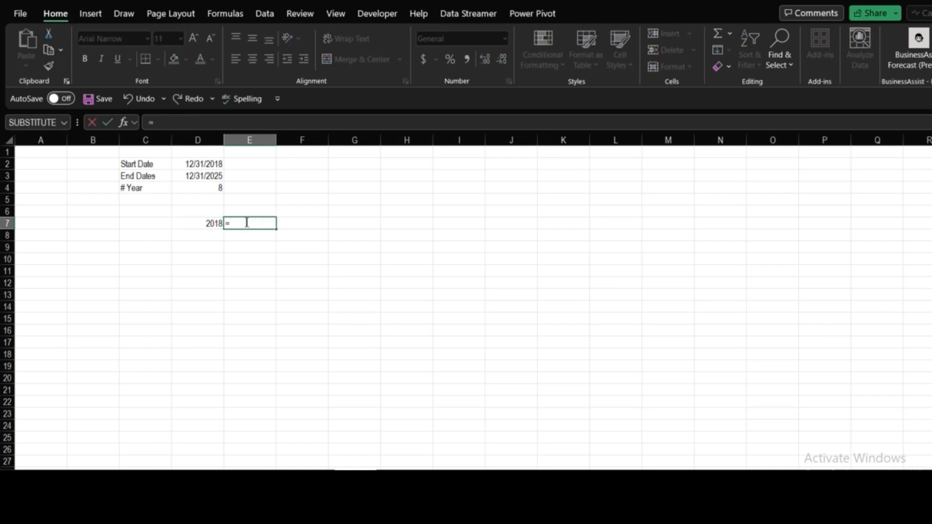
{"action": "type", "text": "if"}
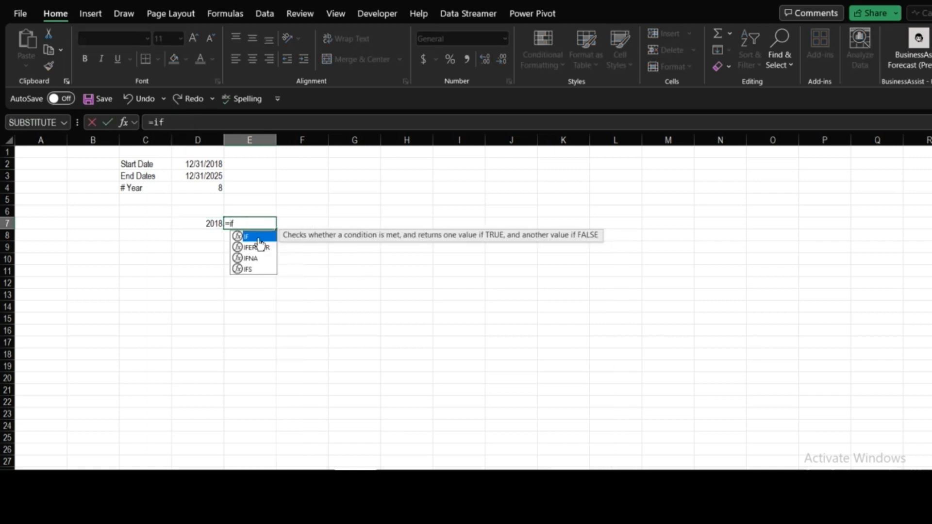
{"action": "double_click", "coordinate": [260, 241]}
{"action": "left_click", "coordinate": [212, 225]}
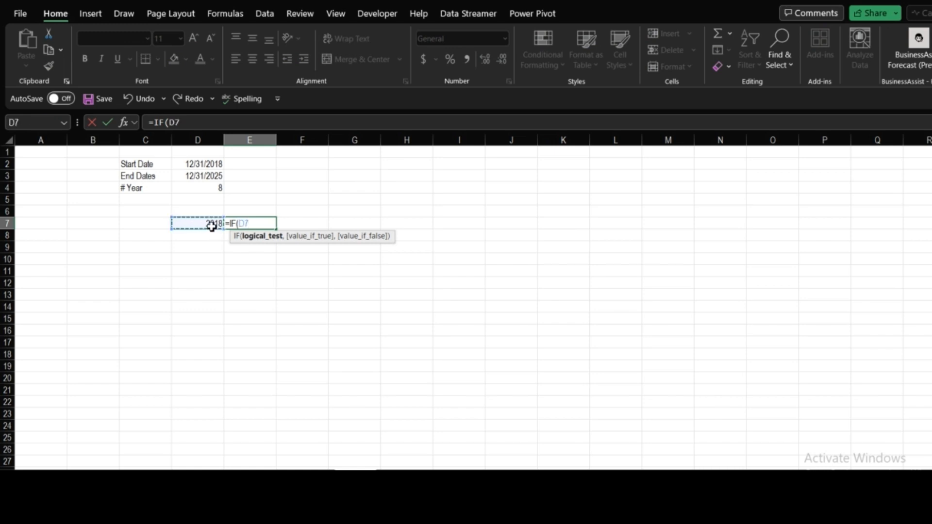
{"action": "type", "text": "<"}
{"action": "left_click", "coordinate": [191, 177]}
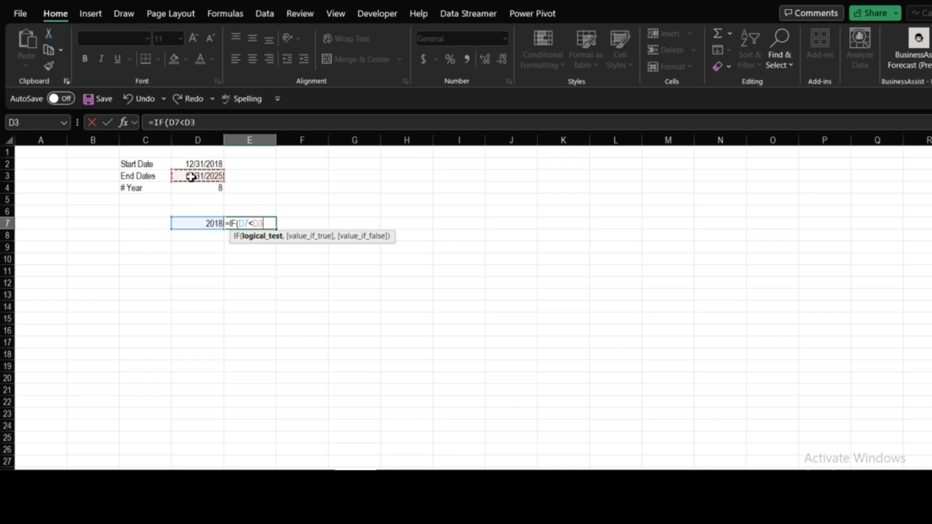
{"action": "left_click", "coordinate": [253, 224]}
{"action": "type", "text": "year"}
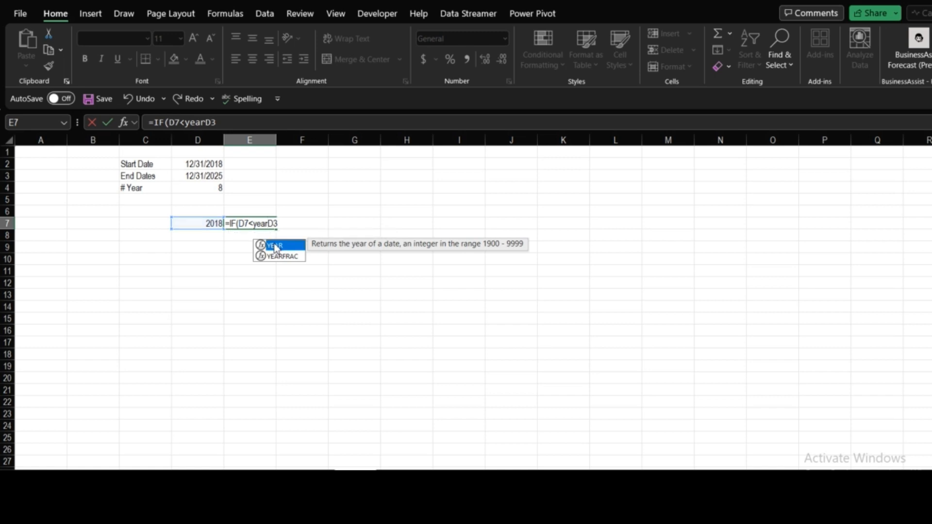
{"action": "double_click", "coordinate": [268, 246]}
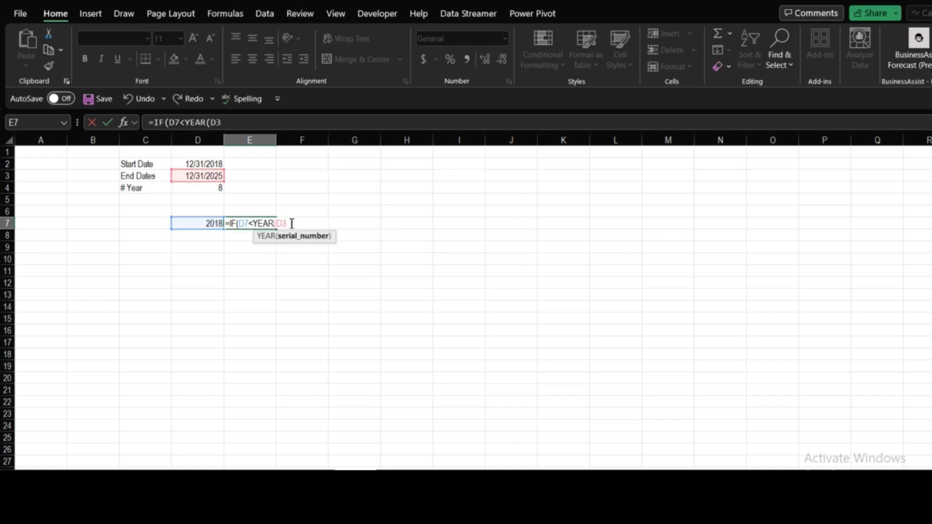
{"action": "type", "text": ")"}
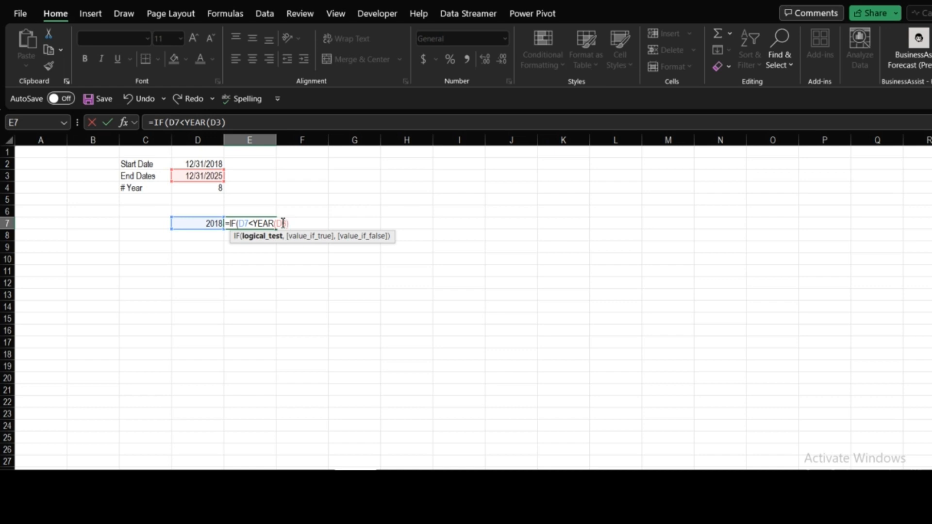
{"action": "left_click", "coordinate": [283, 223]}
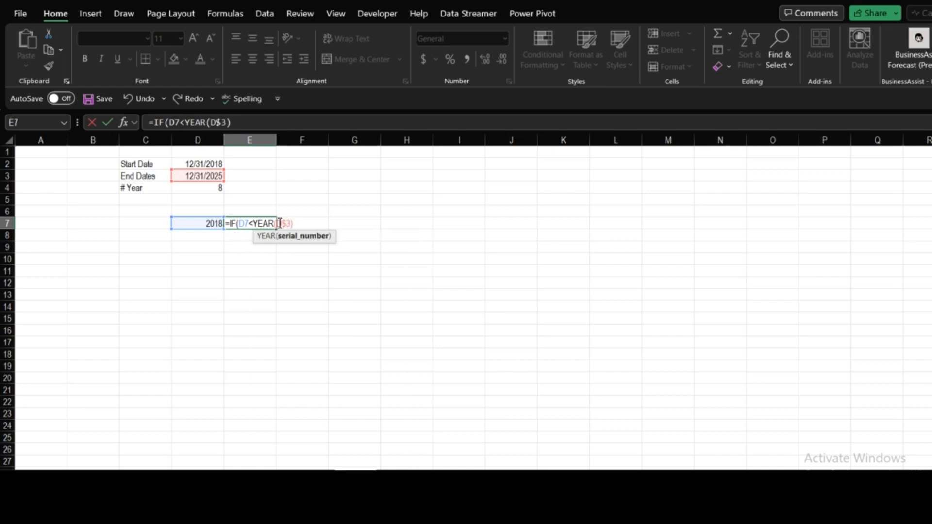
{"action": "type", "text": "$"}
{"action": "left_click", "coordinate": [304, 223]}
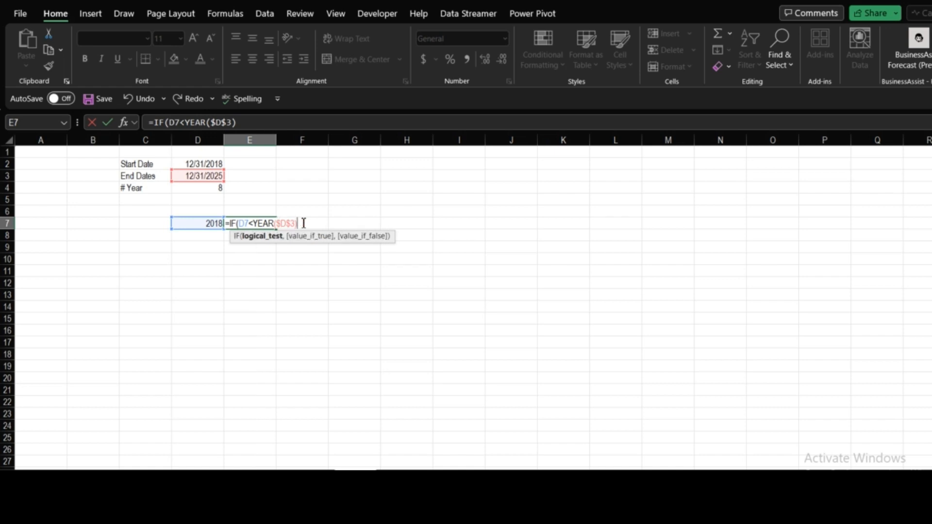
Step: Complete the E7 formula with D7+1 as the true value and " " as the false value
{"action": "type", "text": ","}
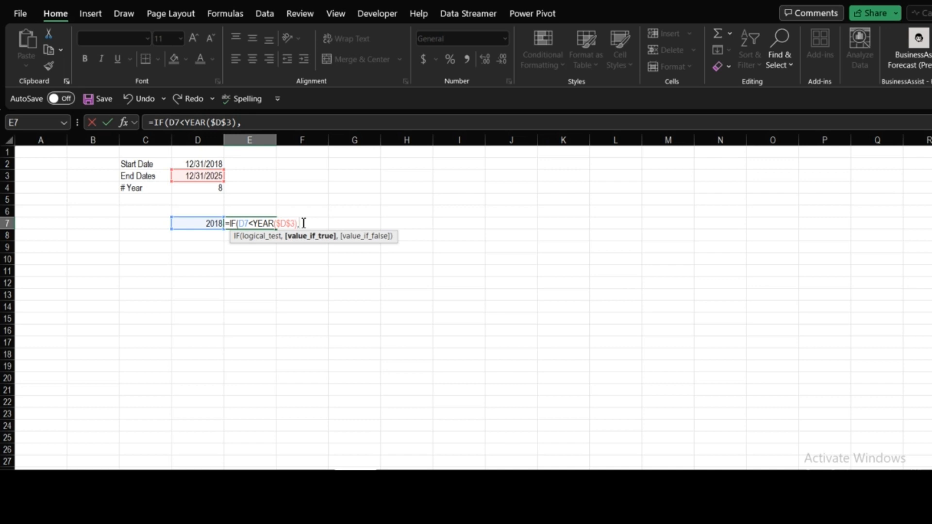
{"action": "left_click", "coordinate": [199, 224]}
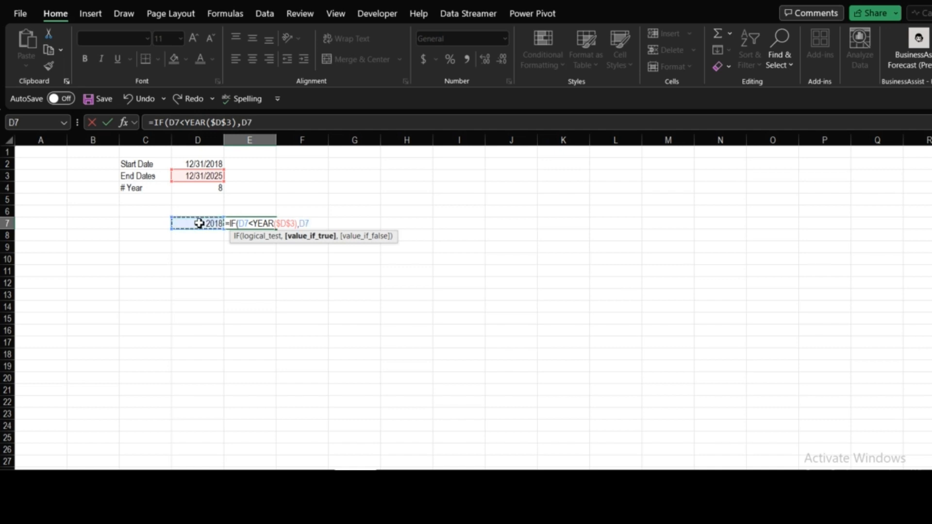
{"action": "type", "text": "+1,"}
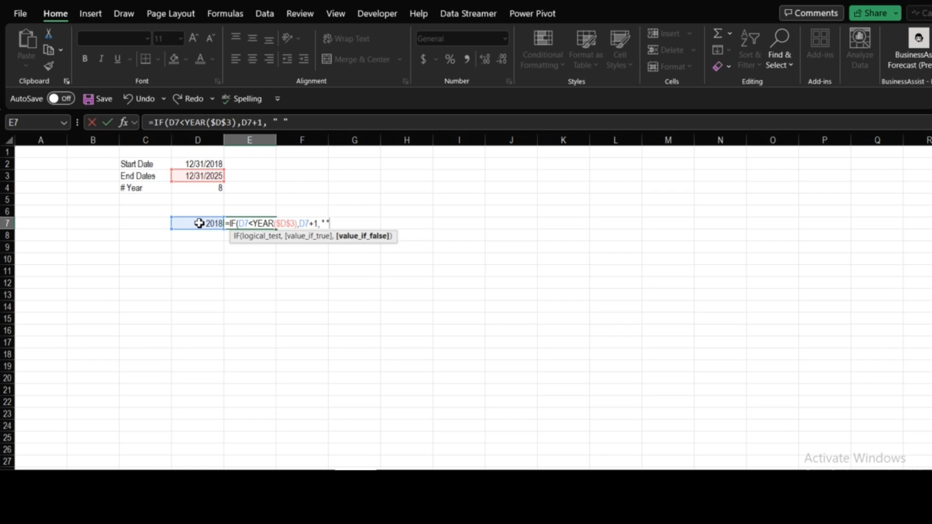
{"action": "type", "text": " \" \")"}
{"action": "key", "text": "Return"}
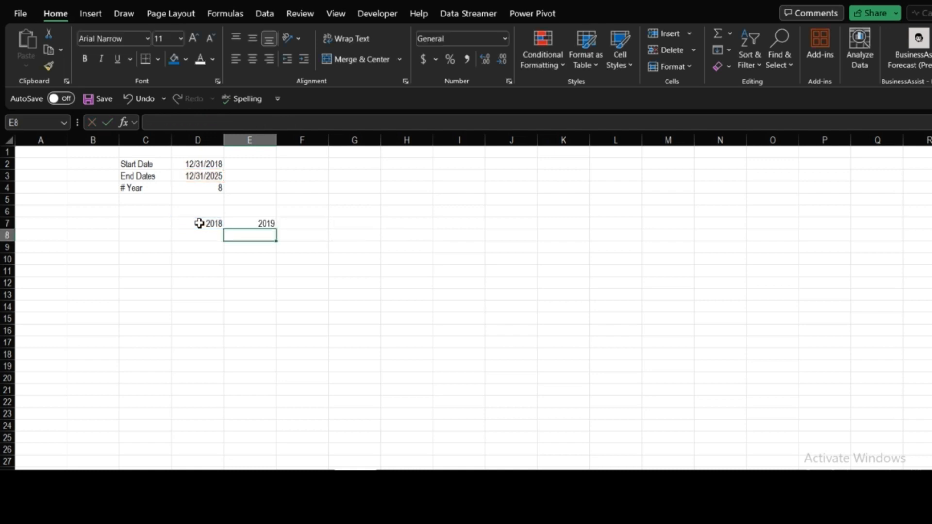
Step: Fill the E7 year formula across row 7 through P7 and check the resulting timeline cells
{"action": "left_click", "coordinate": [250, 223]}
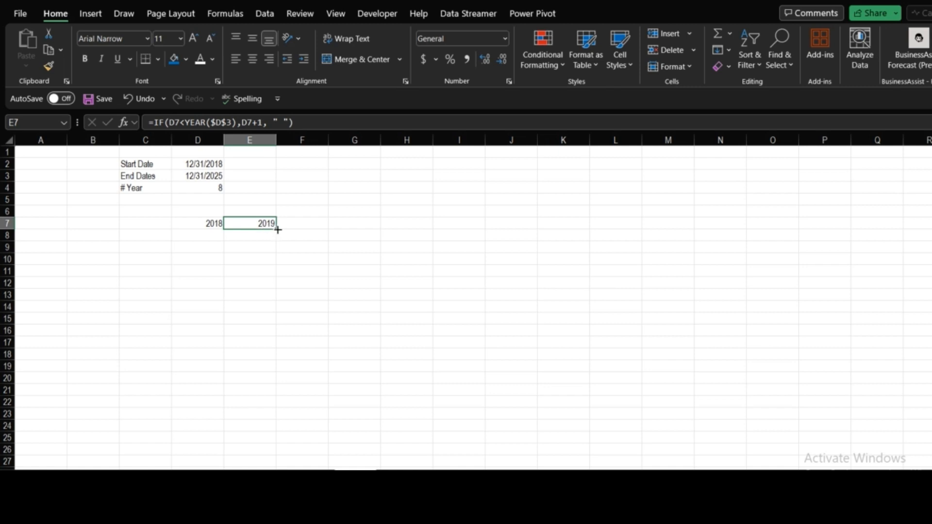
{"action": "left_click_drag", "start_coordinate": [279, 230], "coordinate": [834, 216]}
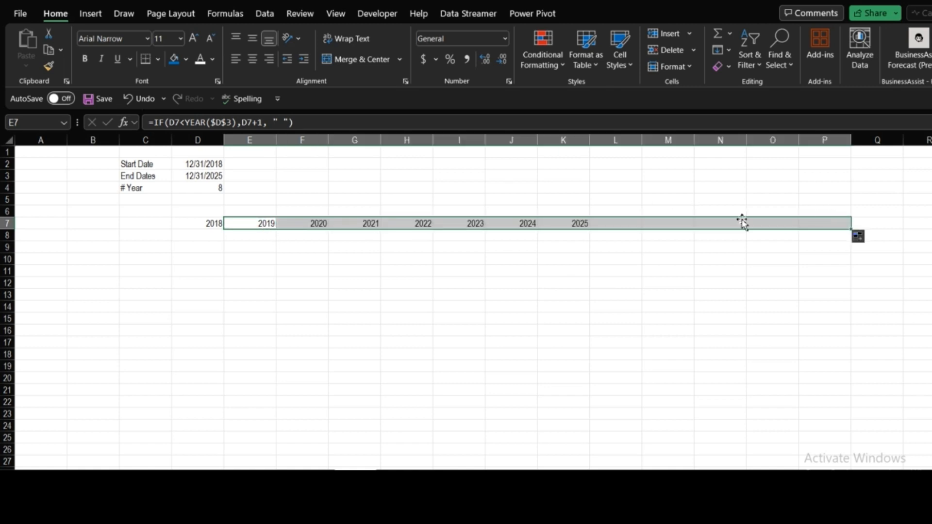
{"action": "left_click", "coordinate": [617, 223]}
{"action": "left_click", "coordinate": [550, 223]}
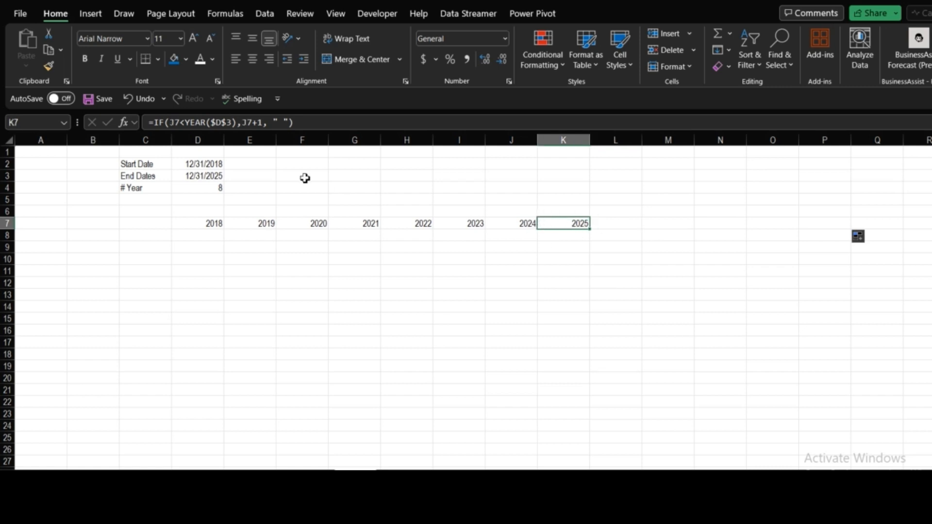
{"action": "left_click", "coordinate": [184, 179]}
{"action": "left_click", "coordinate": [461, 272]}
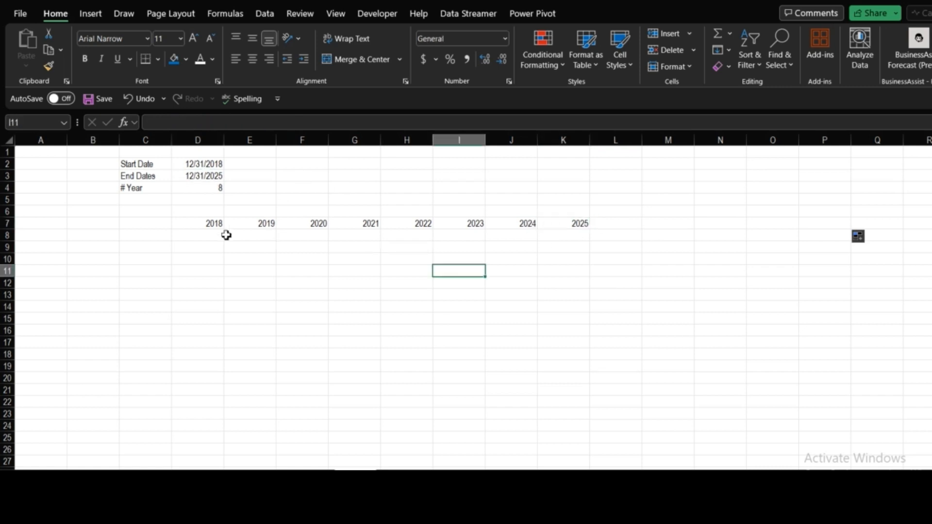
Step: Build the year-end date below the first timeline year by entering =DATE(D7,12,31) in D8
{"action": "left_click", "coordinate": [207, 234]}
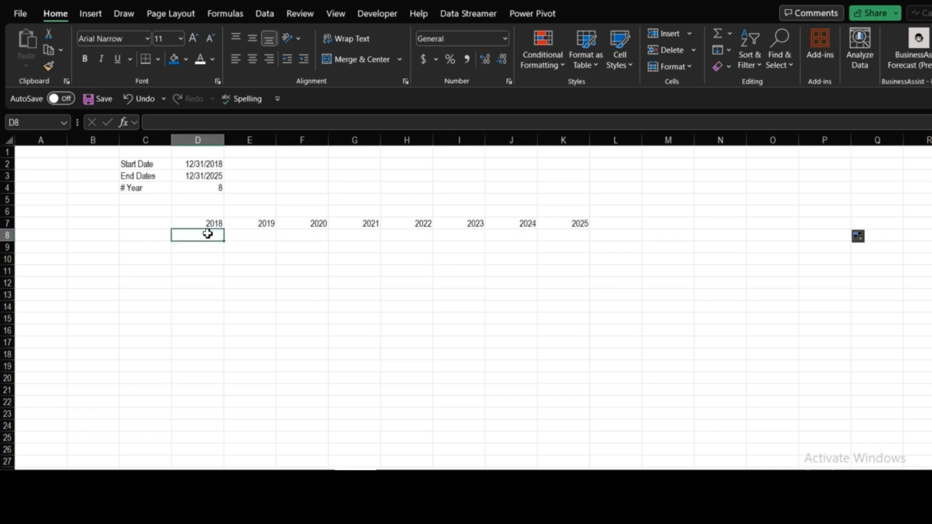
{"action": "type", "text": "=f"}
{"action": "key", "text": "BackSpace"}
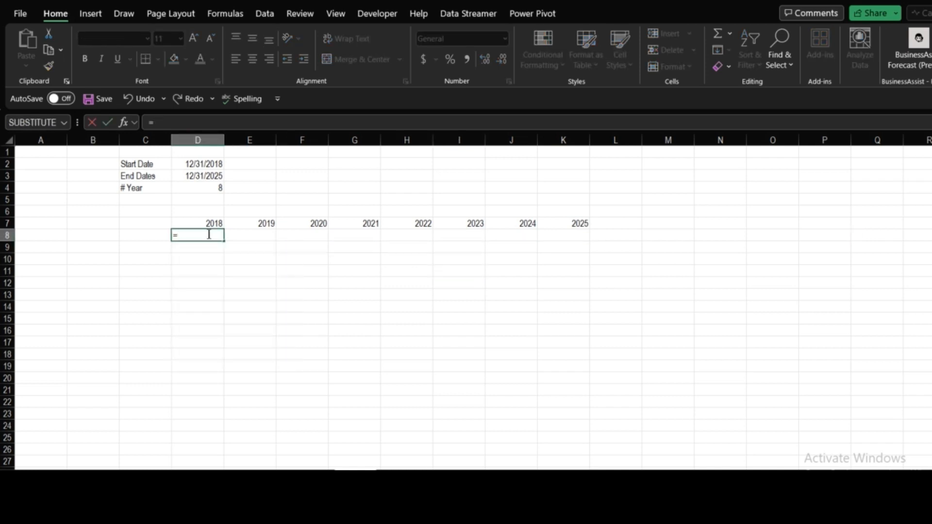
{"action": "type", "text": "dat"}
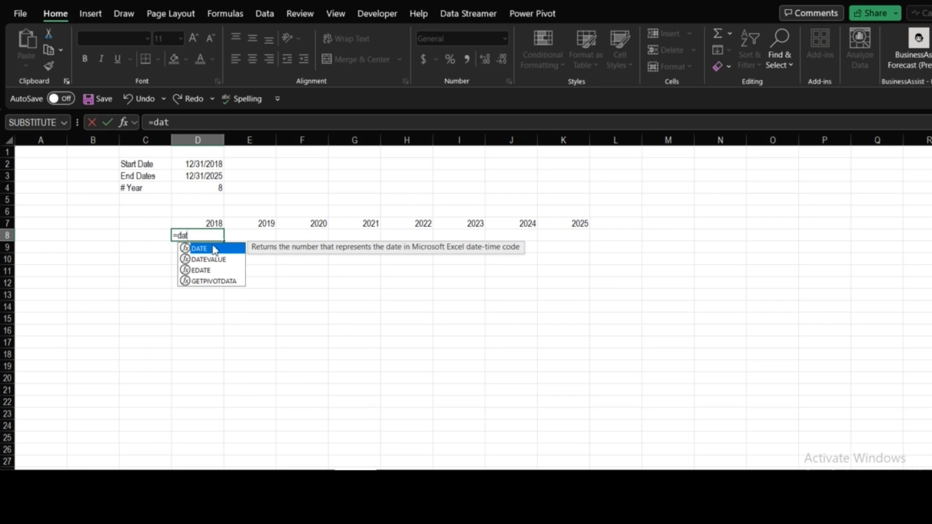
{"action": "double_click", "coordinate": [219, 253]}
{"action": "left_click", "coordinate": [209, 225]}
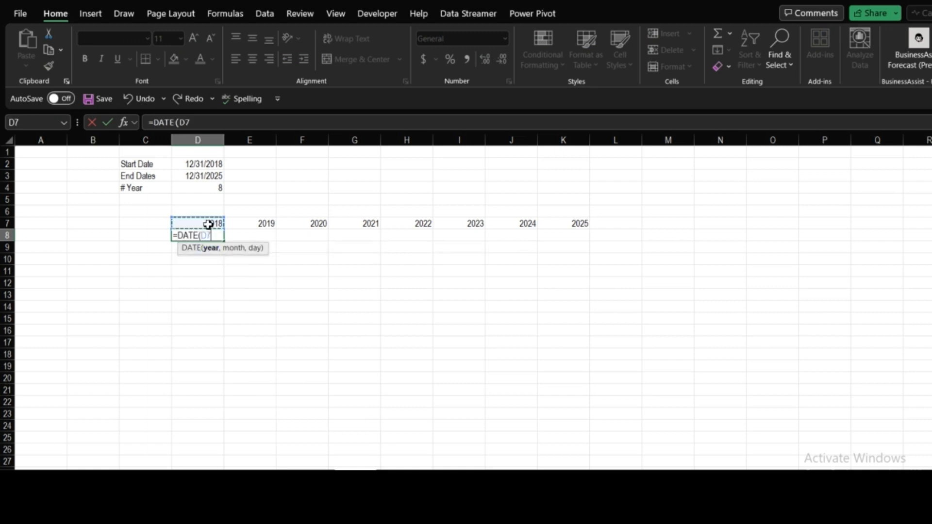
{"action": "type", "text": ","}
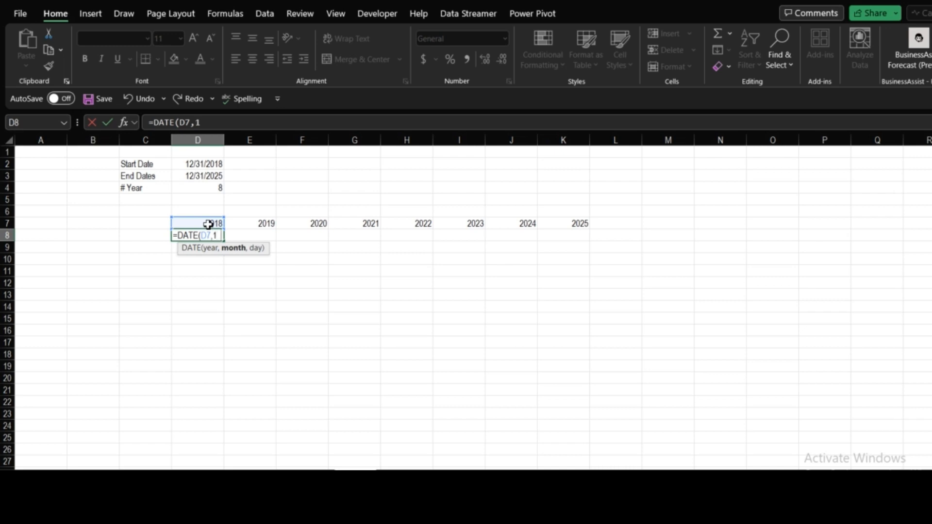
{"action": "type", "text": "12,"}
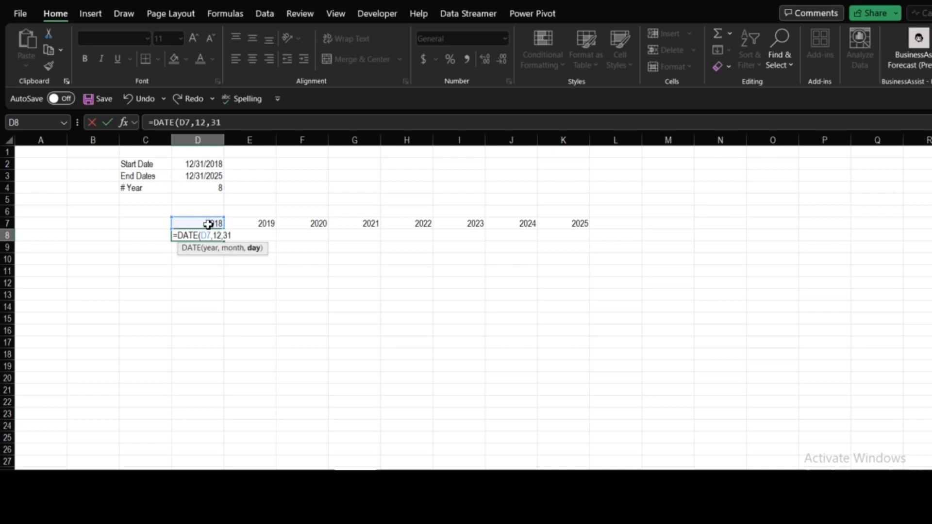
{"action": "type", "text": "31"}
{"action": "key", "text": "Return"}
Step: Fill the D8 date formula across row 8 through Q8 and inspect the cells beyond the last year
{"action": "left_click", "coordinate": [220, 237]}
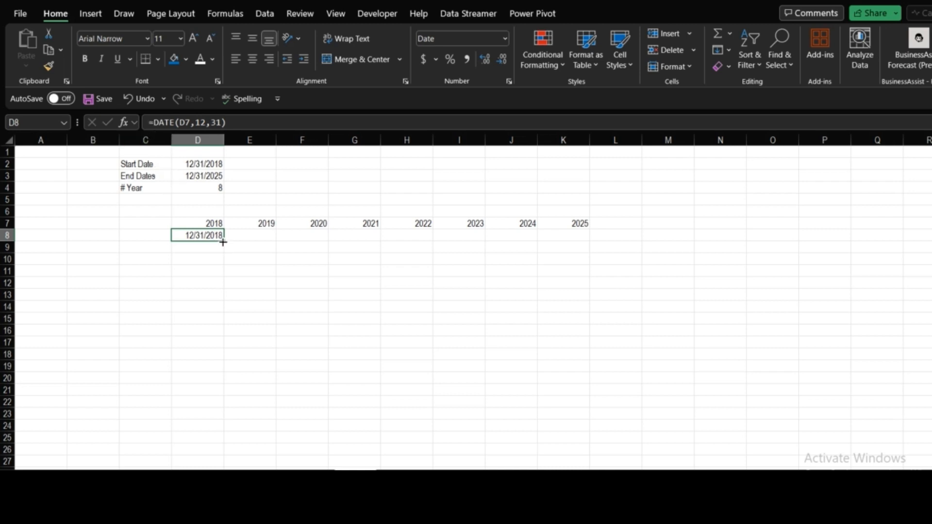
{"action": "left_click_drag", "start_coordinate": [225, 243], "coordinate": [887, 235]}
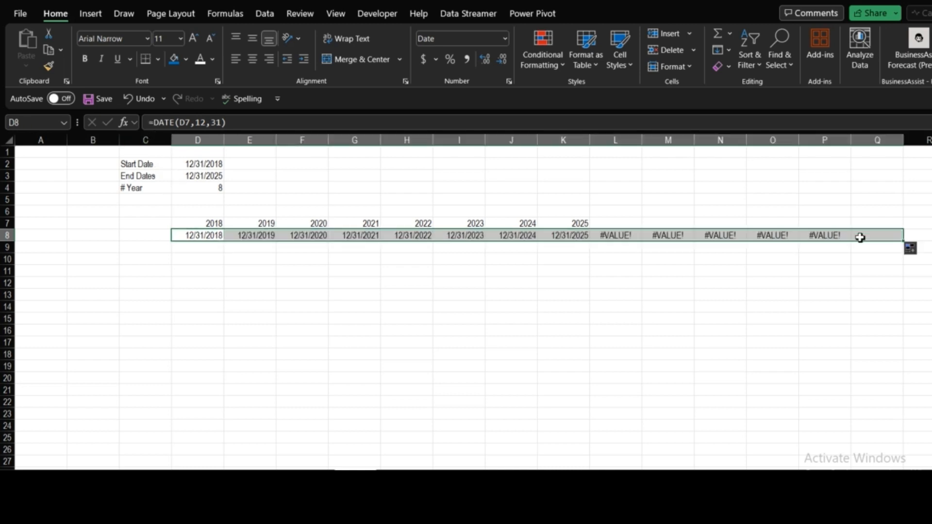
{"action": "left_click", "coordinate": [616, 236]}
{"action": "left_click", "coordinate": [669, 237]}
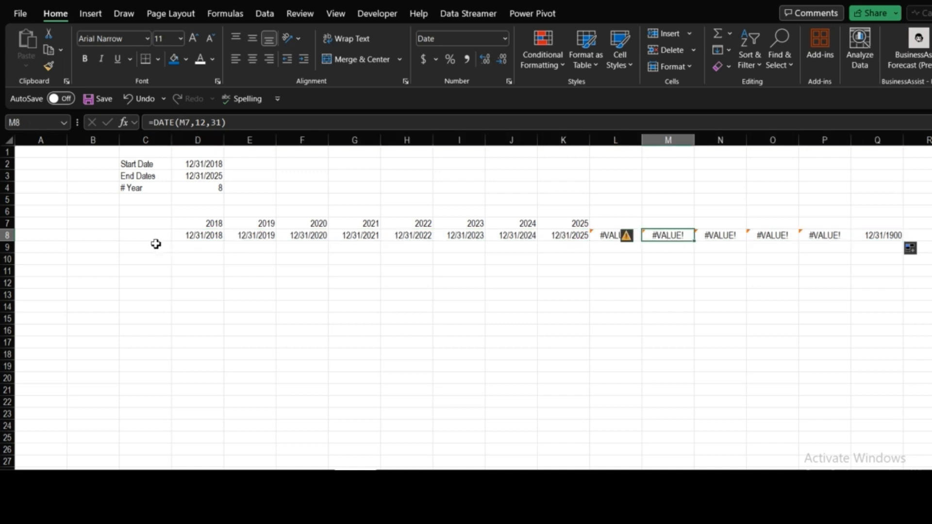
Step: Wrap the D8 date formula in IFERROR with " " as the error value, giving =IFERROR(DATE(D7,12,31), " ")
{"action": "left_click", "coordinate": [192, 238]}
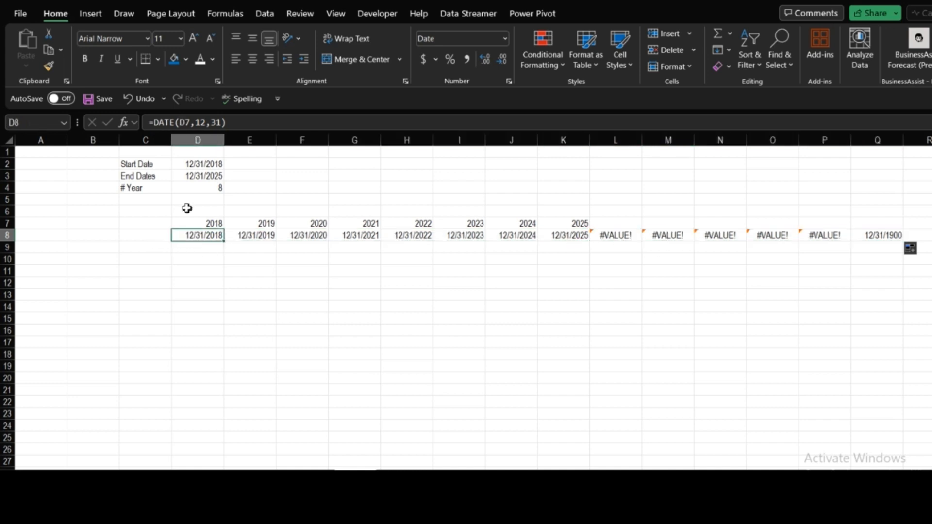
{"action": "left_click", "coordinate": [154, 122]}
{"action": "type", "text": "if"}
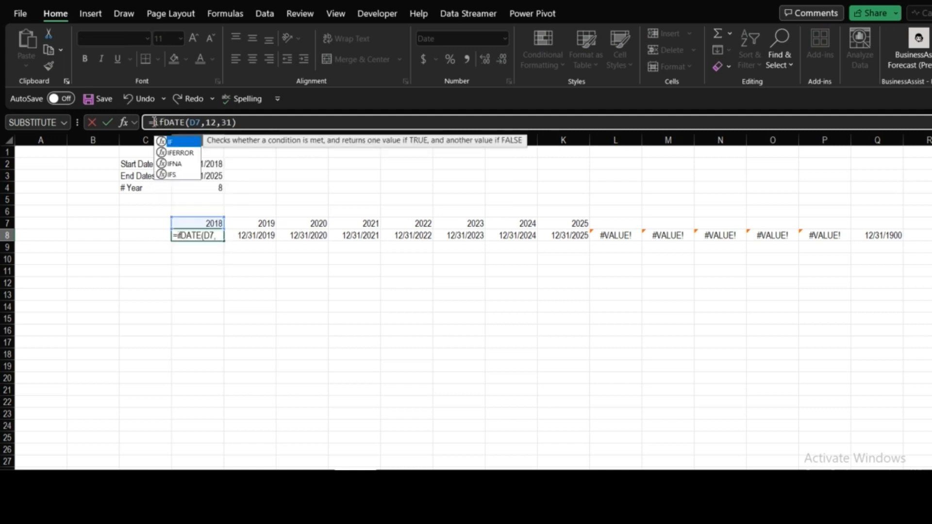
{"action": "double_click", "coordinate": [180, 153]}
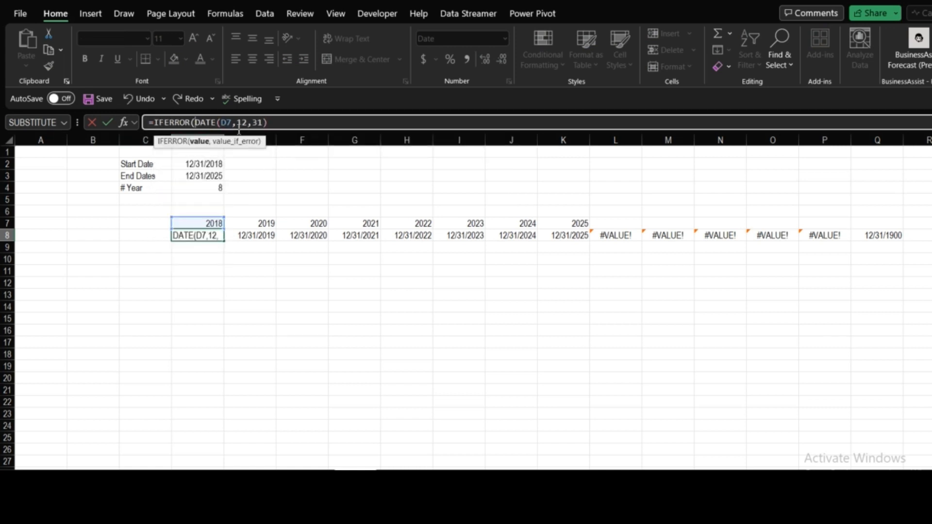
{"action": "left_click", "coordinate": [274, 124]}
{"action": "type", "text": ","}
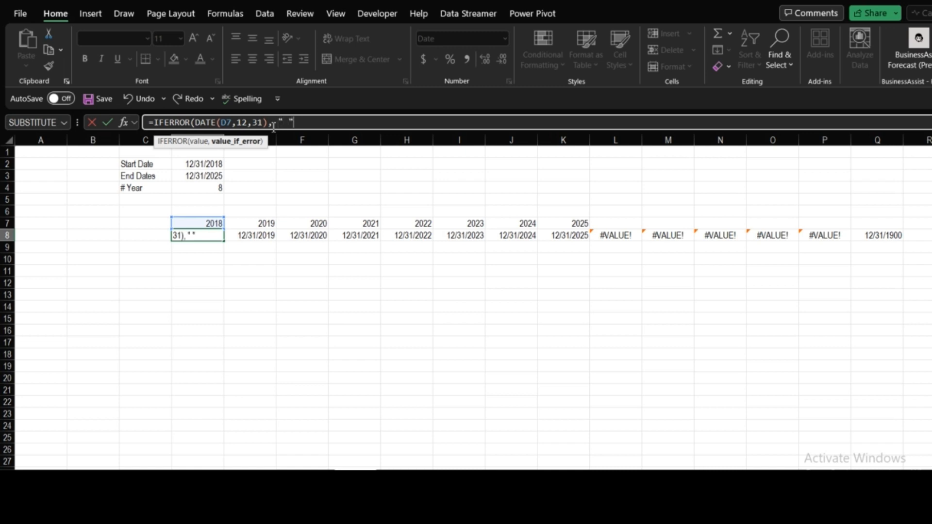
{"action": "type", "text": "\" \")"}
{"action": "key", "text": "Return"}
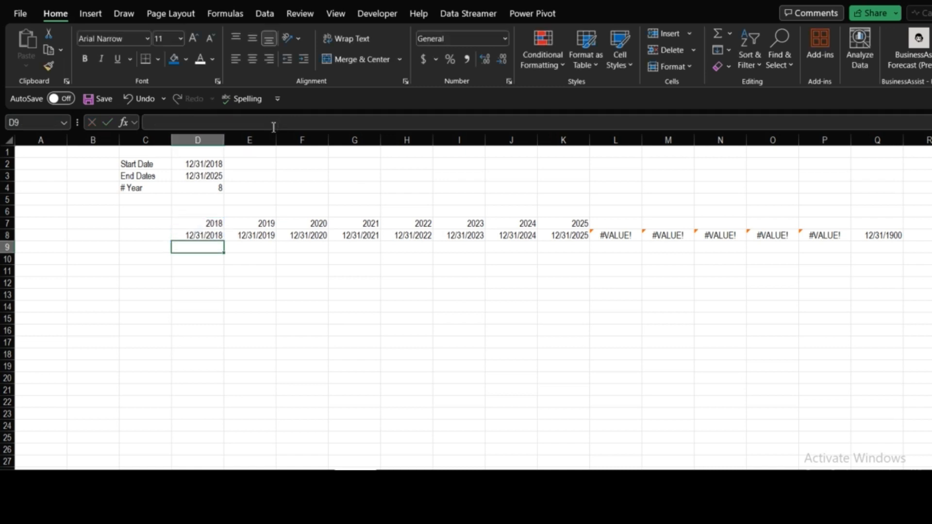
Step: Fill the IFERROR date formula from D8 through Q8 and extend the year formula in row 7 from K7 through Q7
{"action": "left_click", "coordinate": [217, 238]}
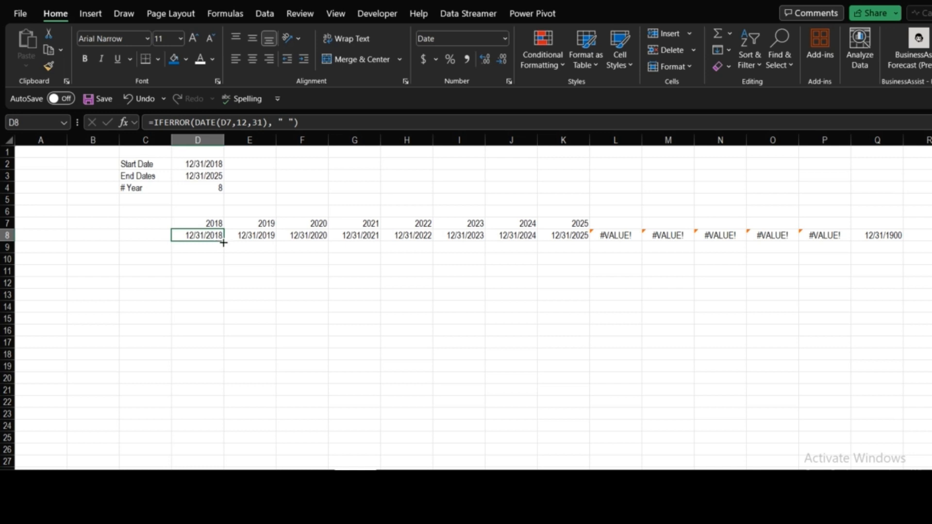
{"action": "left_click_drag", "start_coordinate": [223, 242], "coordinate": [882, 242]}
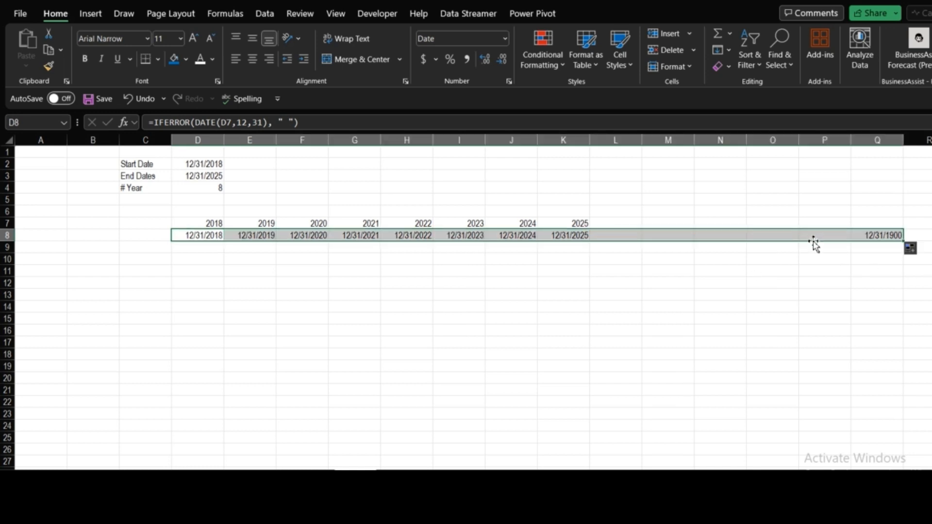
{"action": "left_click", "coordinate": [581, 226]}
{"action": "left_click_drag", "start_coordinate": [593, 232], "coordinate": [898, 219]}
{"action": "left_click", "coordinate": [660, 283]}
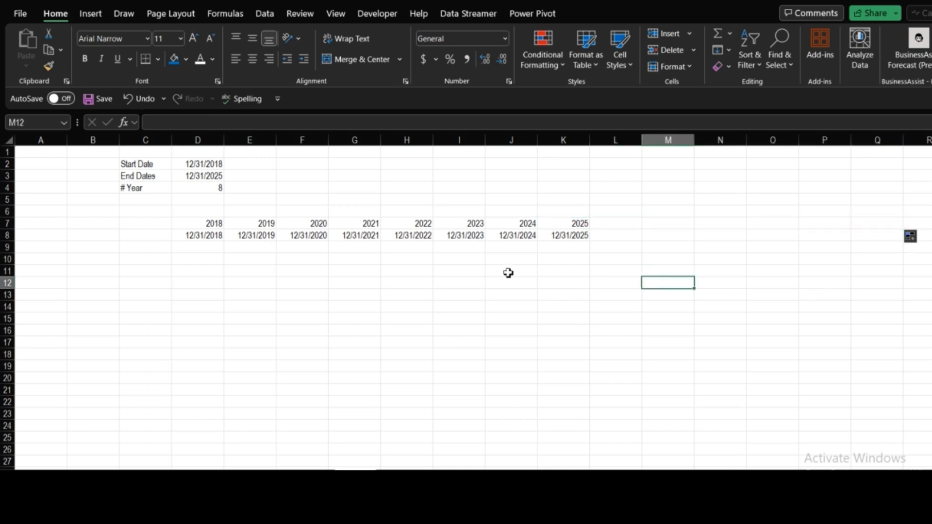
{"action": "left_click", "coordinate": [508, 272]}
Step: Format the year row D7:Q7 with white text, dark blue fill, font size 14 and bold
{"action": "left_click_drag", "start_coordinate": [199, 226], "coordinate": [872, 225]}
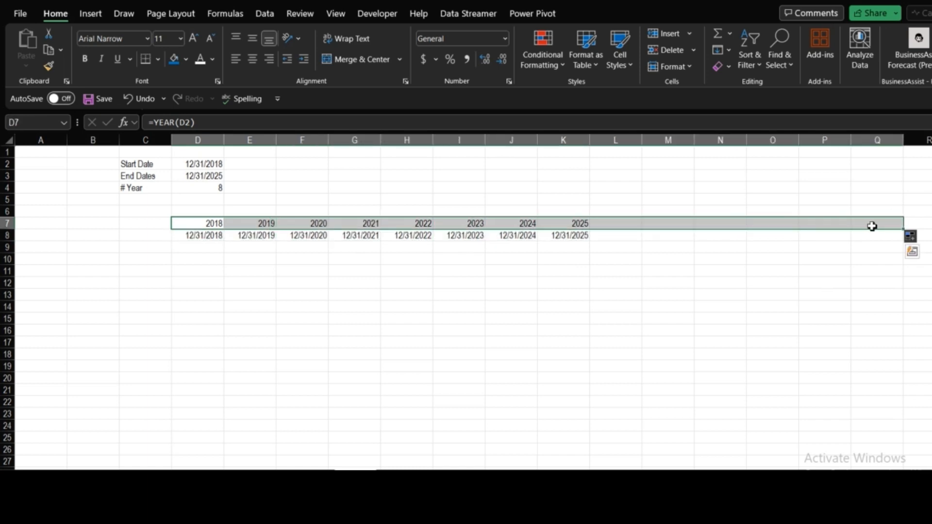
{"action": "left_click", "coordinate": [200, 61]}
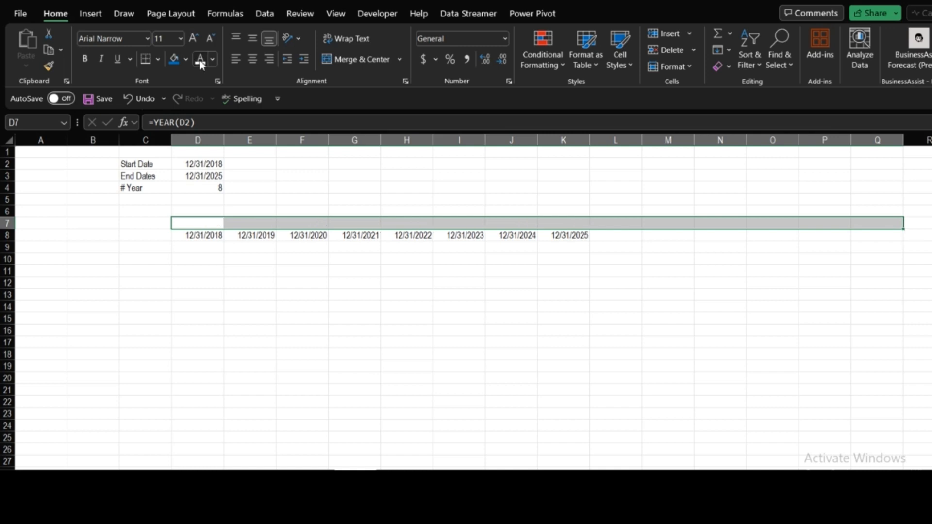
{"action": "left_click", "coordinate": [186, 59]}
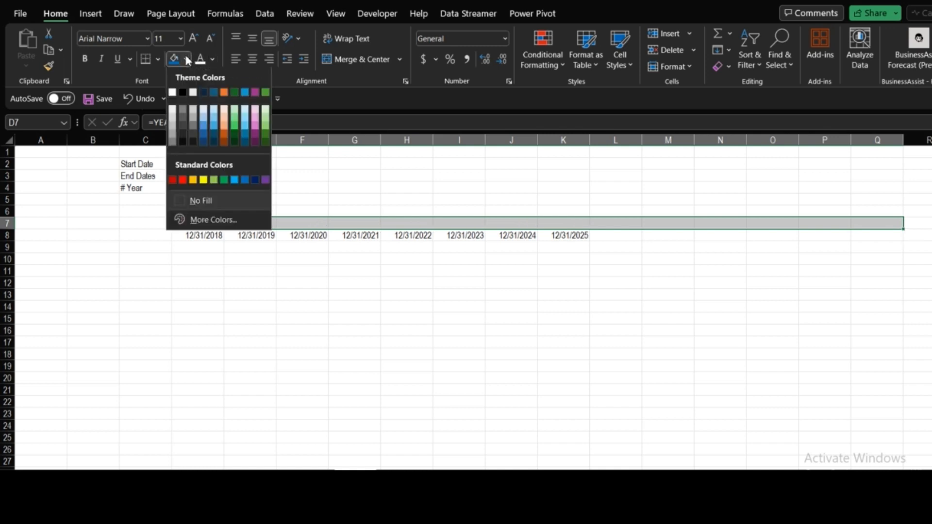
{"action": "left_click", "coordinate": [255, 180]}
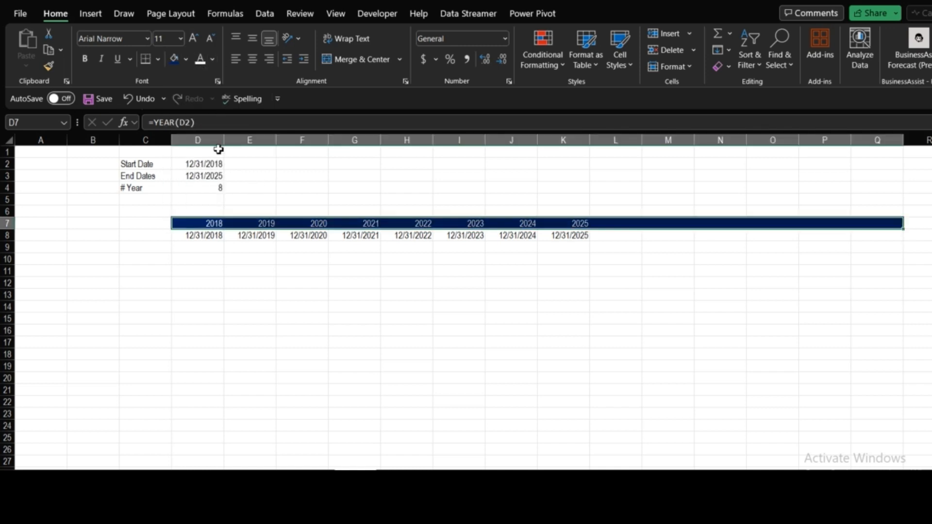
{"action": "left_click", "coordinate": [190, 45]}
{"action": "left_click", "coordinate": [190, 46]}
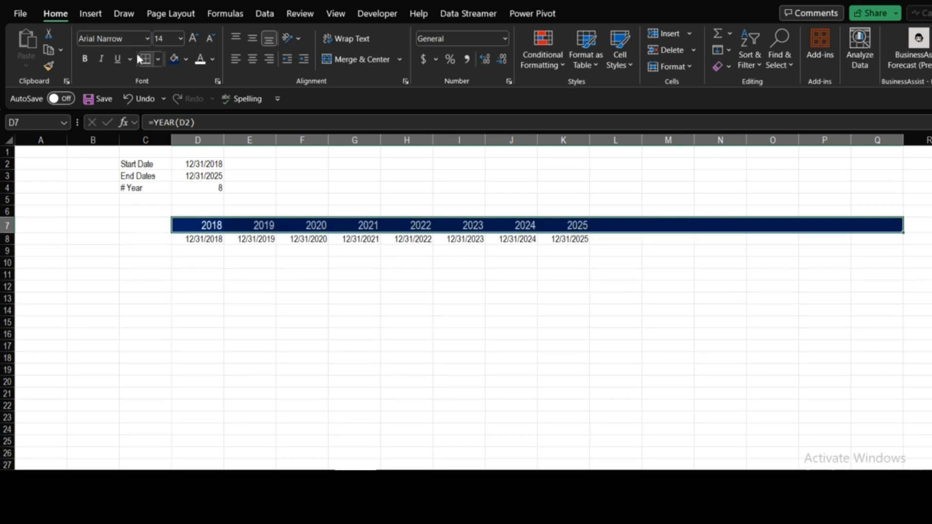
{"action": "left_click", "coordinate": [85, 59]}
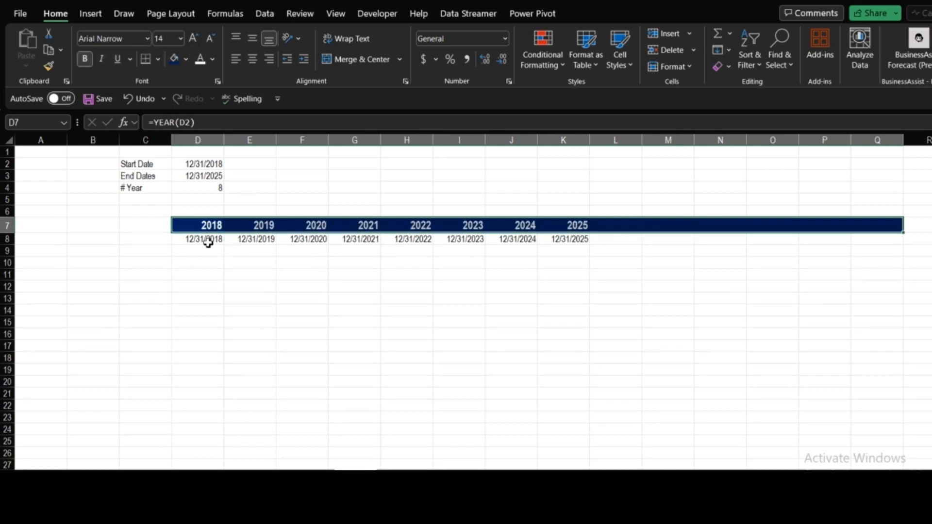
Step: Format the date row D8:Q8 with white text and the standard blue fill
{"action": "left_click_drag", "start_coordinate": [208, 242], "coordinate": [873, 239]}
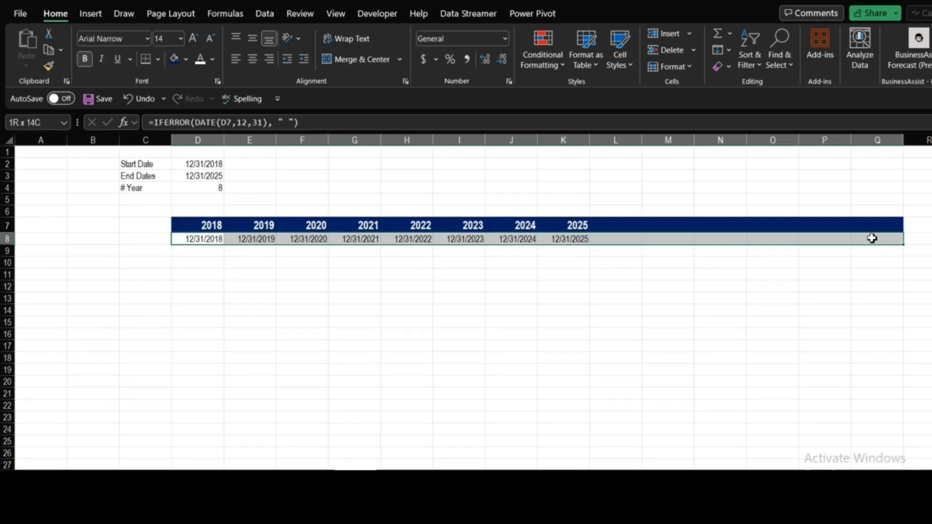
{"action": "left_click", "coordinate": [185, 57]}
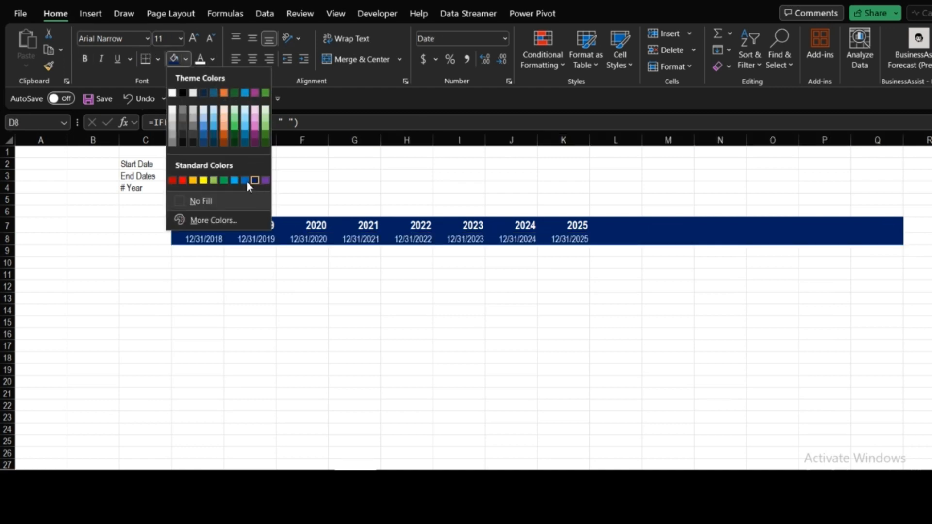
{"action": "left_click", "coordinate": [245, 180]}
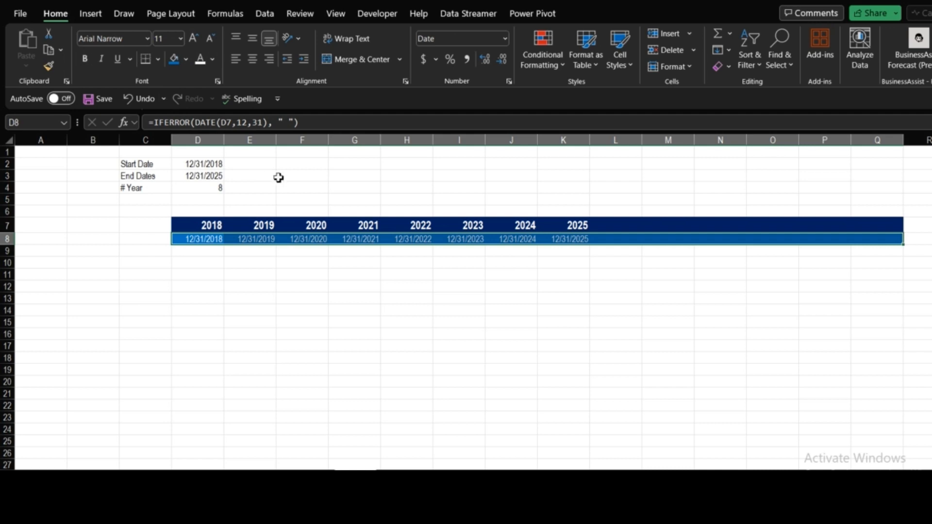
{"action": "left_click", "coordinate": [397, 286]}
{"action": "left_click", "coordinate": [738, 325]}
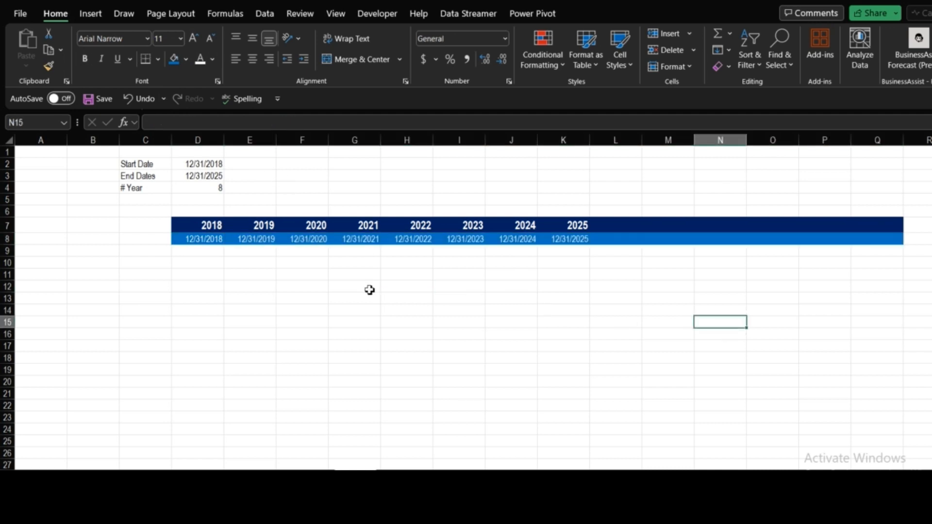
{"action": "left_click", "coordinate": [267, 277]}
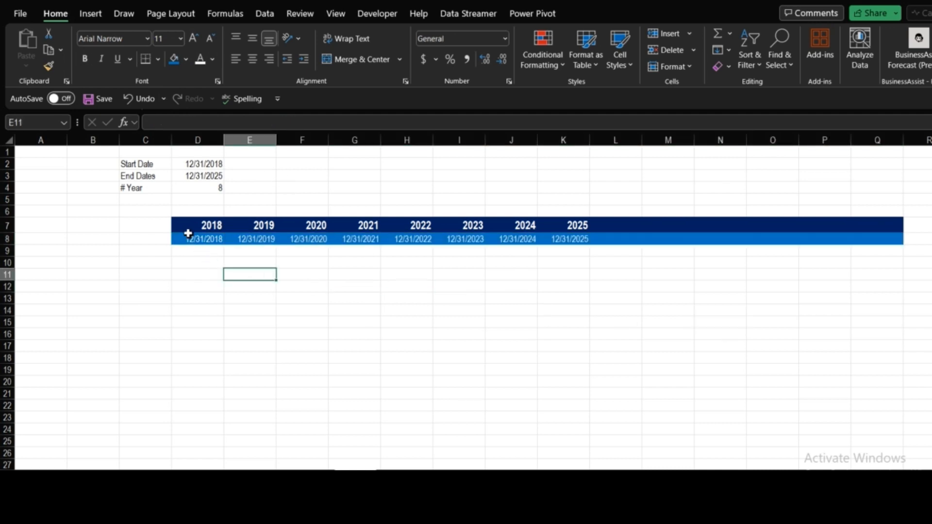
Step: Set up a new conditional formatting rule on the year row D7:Q7 for cells containing a value less than 99999999
{"action": "left_click_drag", "start_coordinate": [189, 229], "coordinate": [859, 224]}
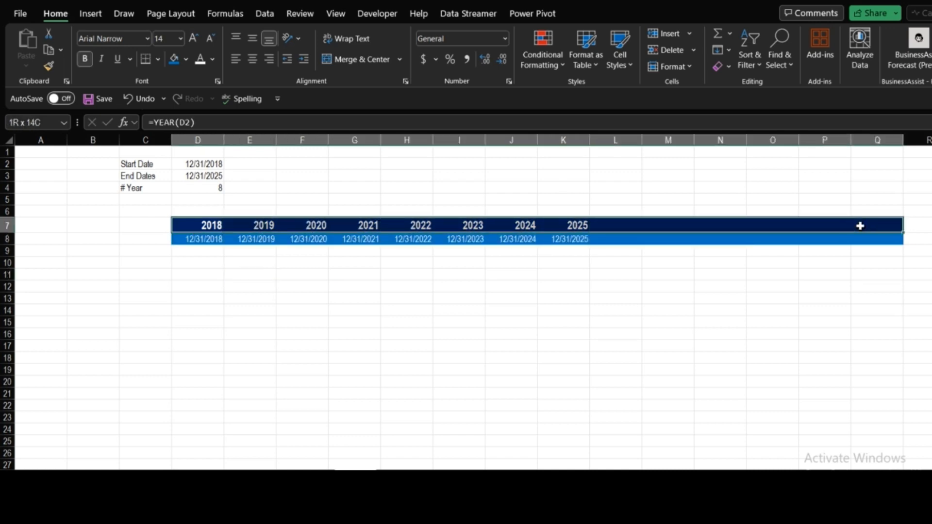
{"action": "left_click", "coordinate": [543, 62]}
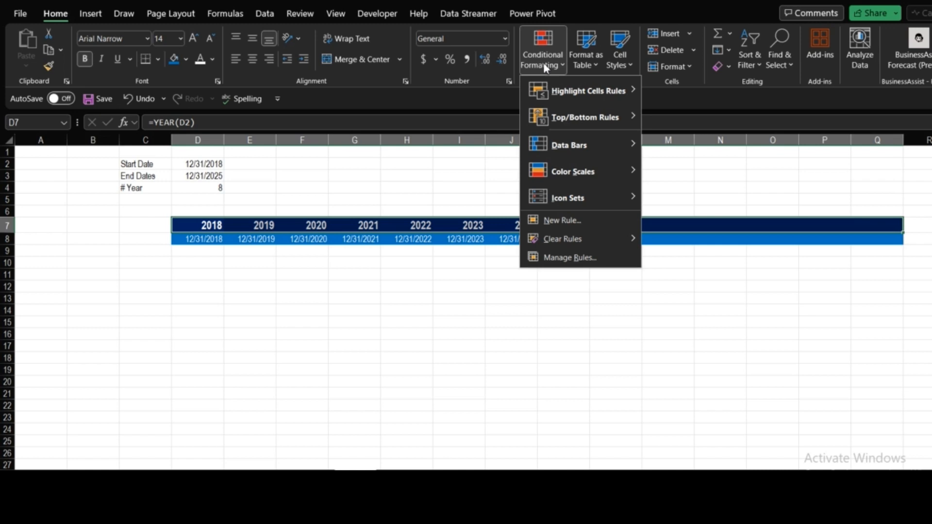
{"action": "left_click", "coordinate": [577, 219]}
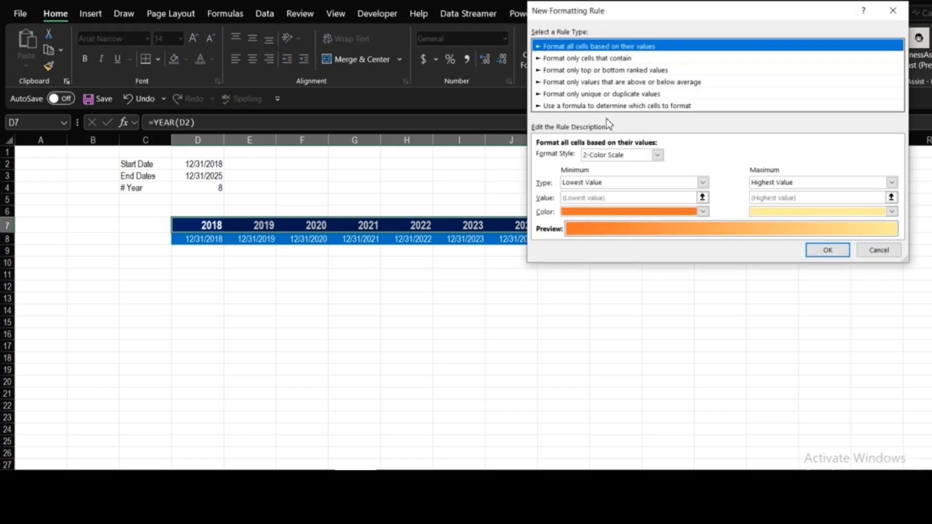
{"action": "left_click", "coordinate": [571, 59]}
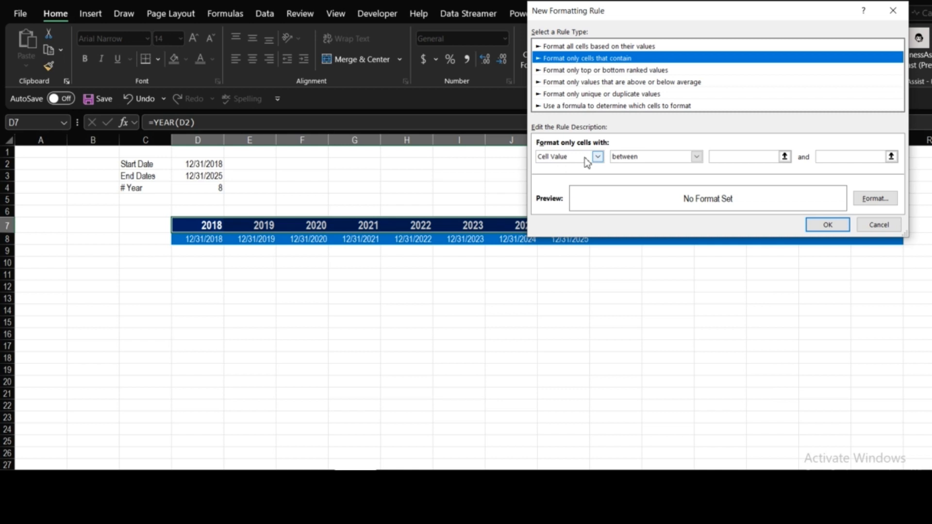
{"action": "left_click", "coordinate": [695, 156]}
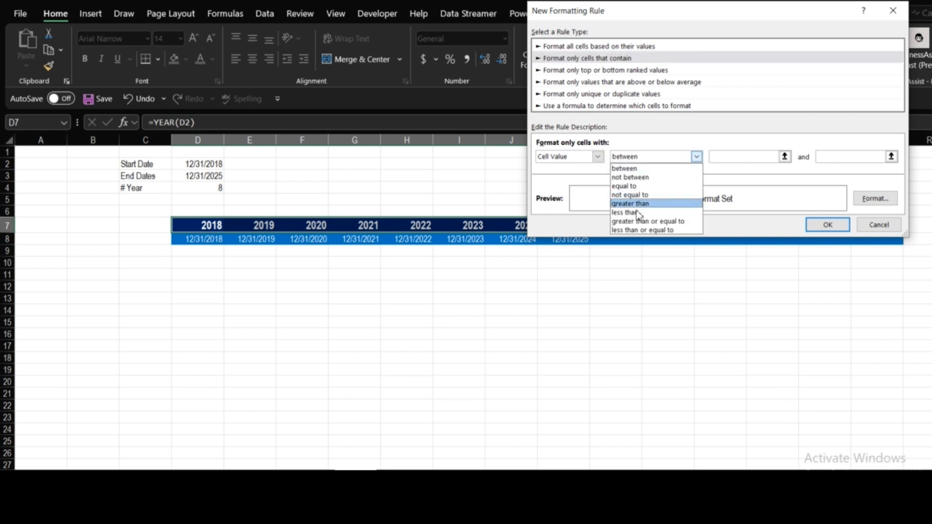
{"action": "left_click", "coordinate": [627, 212]}
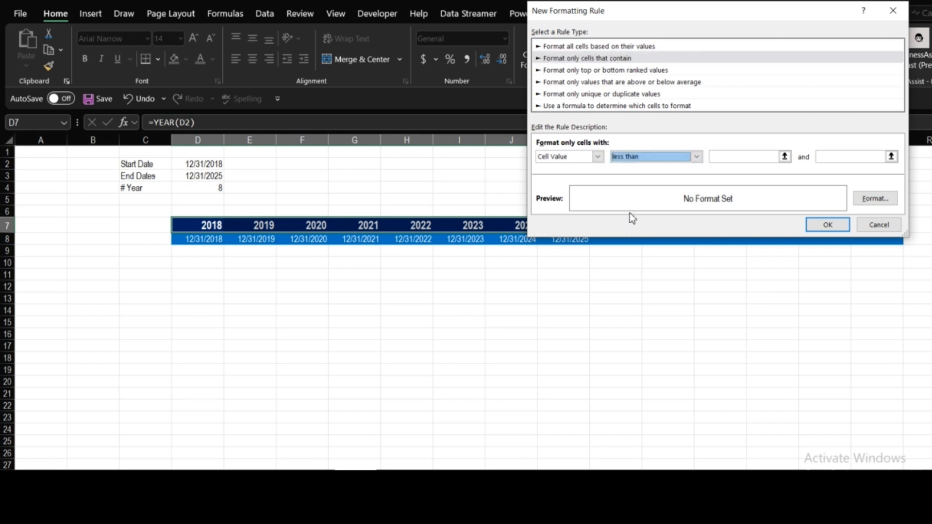
{"action": "left_click", "coordinate": [775, 158]}
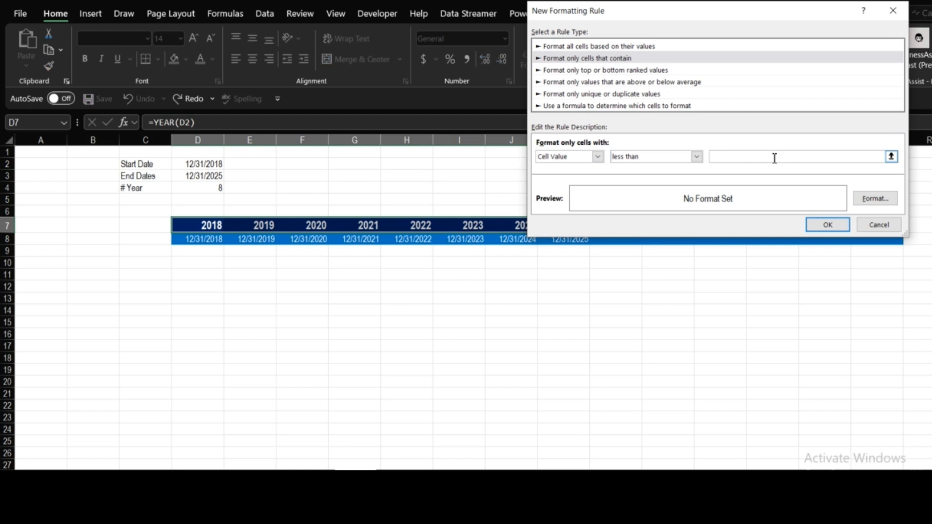
{"action": "type", "text": "99999999"}
Step: Give the year row's conditional formatting rule the standard orange fill and apply it
{"action": "left_click", "coordinate": [876, 199]}
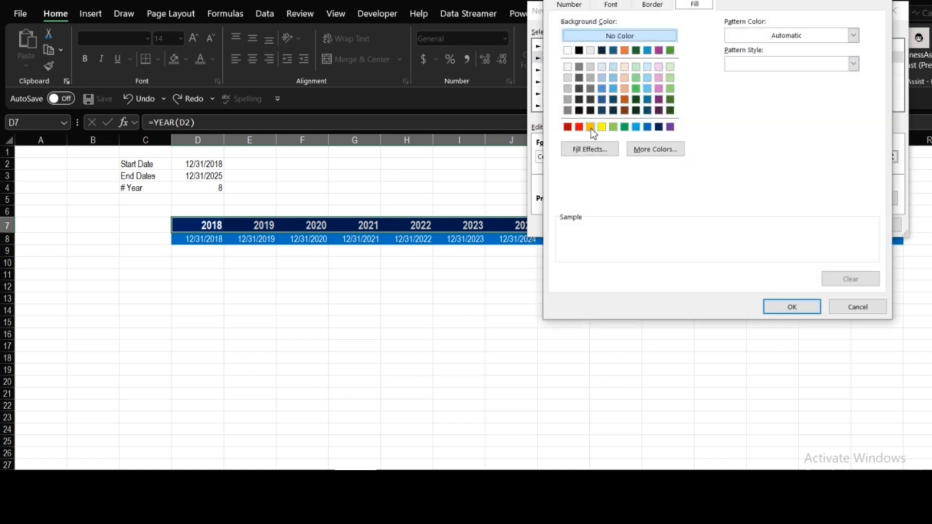
{"action": "left_click", "coordinate": [591, 127]}
{"action": "left_click", "coordinate": [791, 306]}
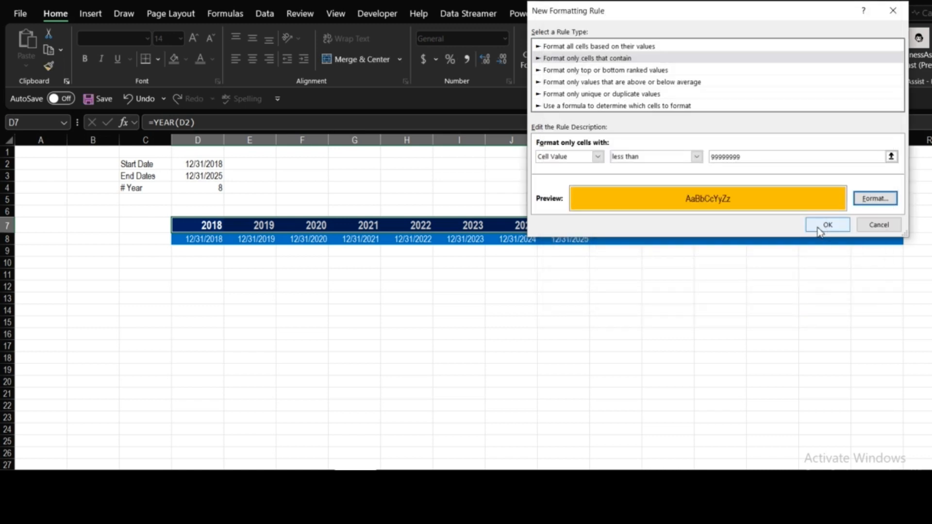
{"action": "left_click", "coordinate": [839, 225]}
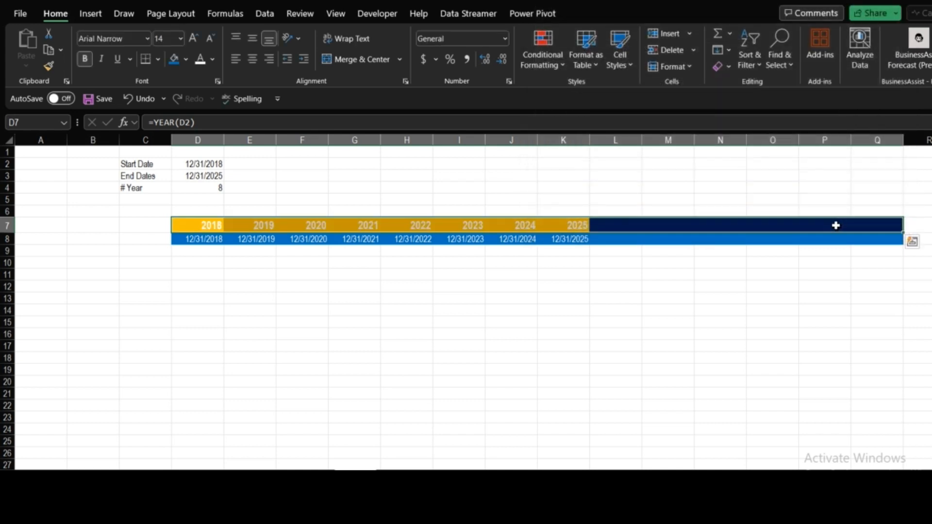
Step: Examine the year row cells from K7 through P7 to compare their formulas and fills
{"action": "left_click", "coordinate": [625, 262]}
{"action": "left_click", "coordinate": [545, 229]}
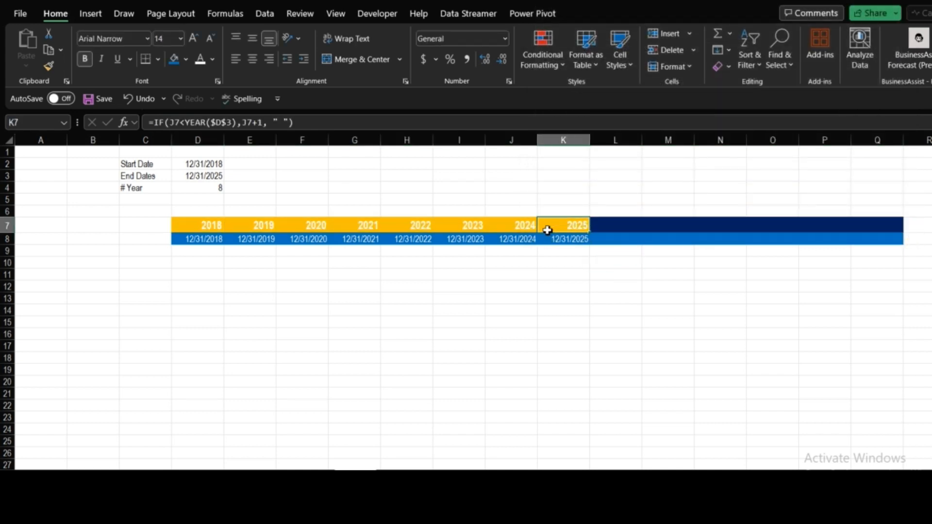
{"action": "left_click", "coordinate": [617, 230]}
{"action": "left_click", "coordinate": [653, 233]}
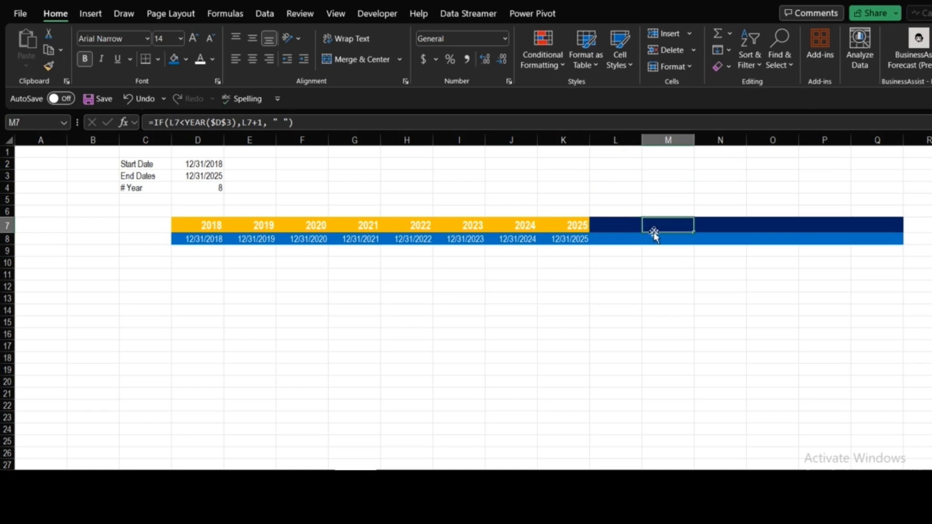
{"action": "left_click", "coordinate": [745, 233]}
{"action": "left_click", "coordinate": [631, 227]}
{"action": "left_click", "coordinate": [669, 227]}
{"action": "left_click", "coordinate": [737, 226]}
{"action": "left_click", "coordinate": [778, 225]}
{"action": "left_click", "coordinate": [824, 226]}
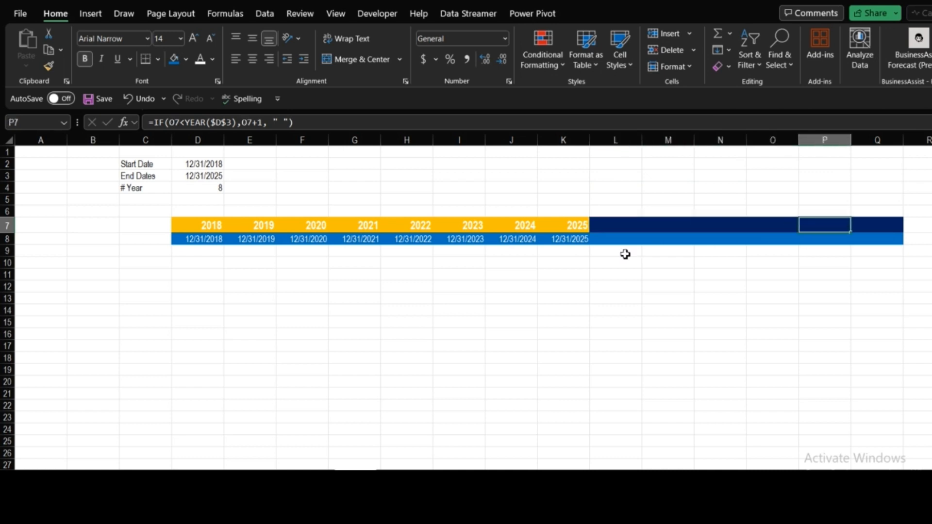
Step: Set up a new conditional formatting rule on the date row D8:Q8 for cells containing a value less than 9999999
{"action": "left_click_drag", "start_coordinate": [187, 239], "coordinate": [894, 240]}
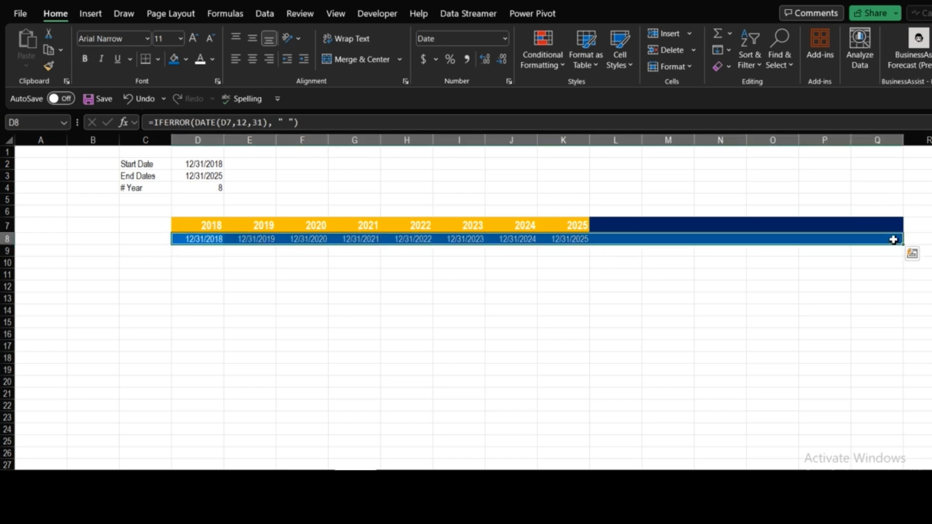
{"action": "left_click", "coordinate": [563, 68]}
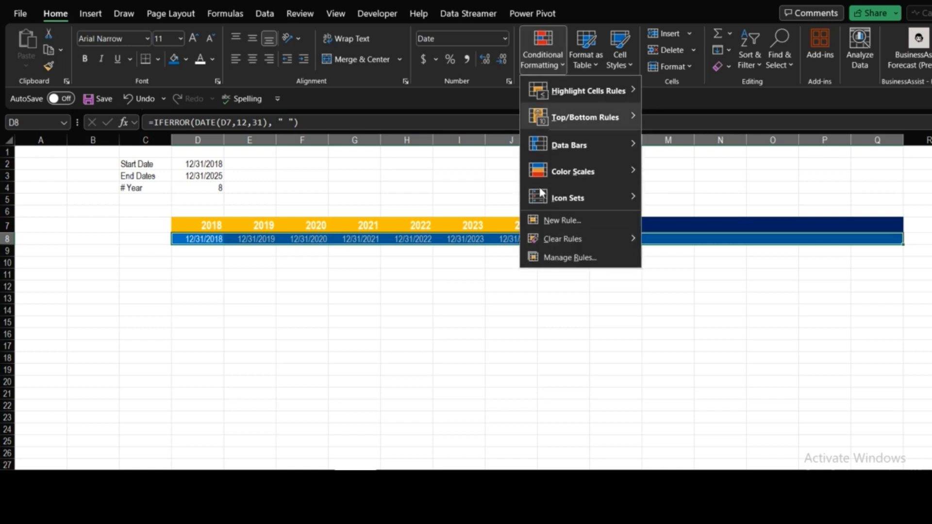
{"action": "left_click", "coordinate": [564, 221]}
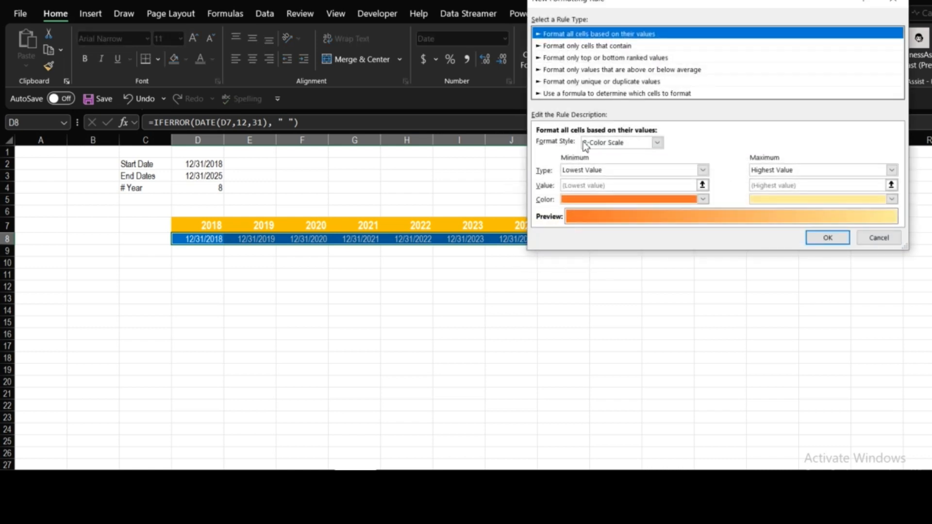
{"action": "left_click", "coordinate": [577, 47]}
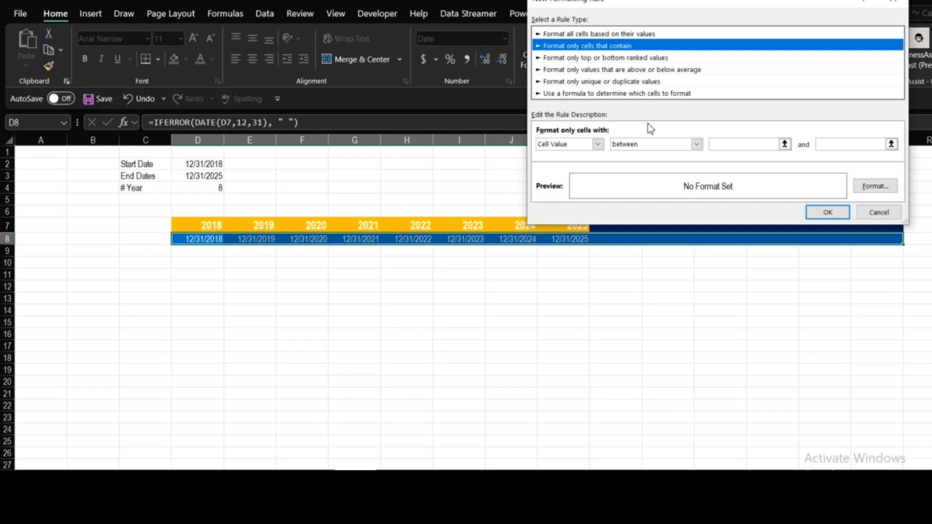
{"action": "left_click", "coordinate": [559, 143]}
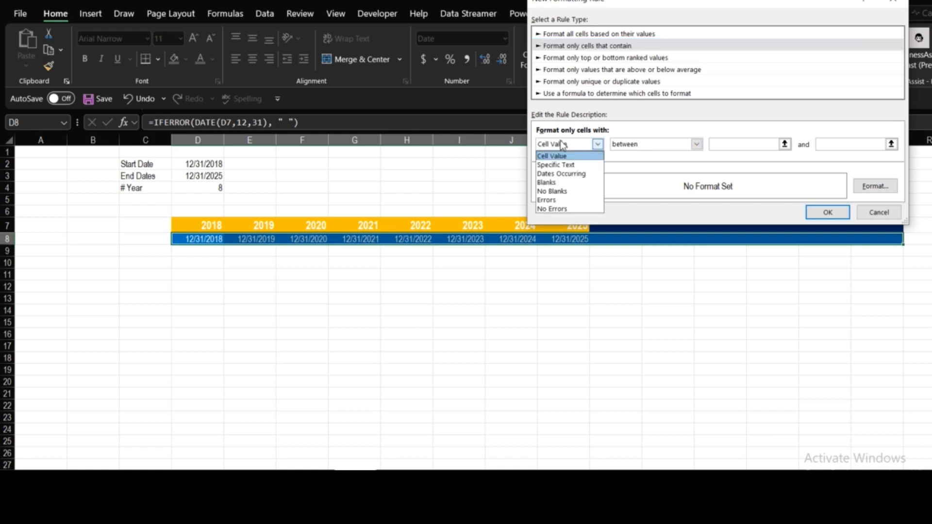
{"action": "left_click", "coordinate": [563, 144]}
{"action": "left_click", "coordinate": [697, 144]}
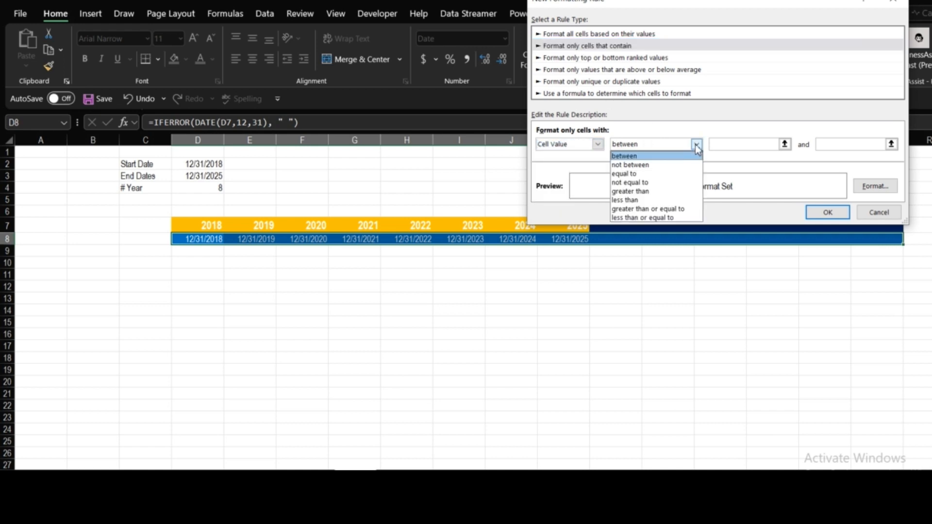
{"action": "left_click", "coordinate": [624, 200]}
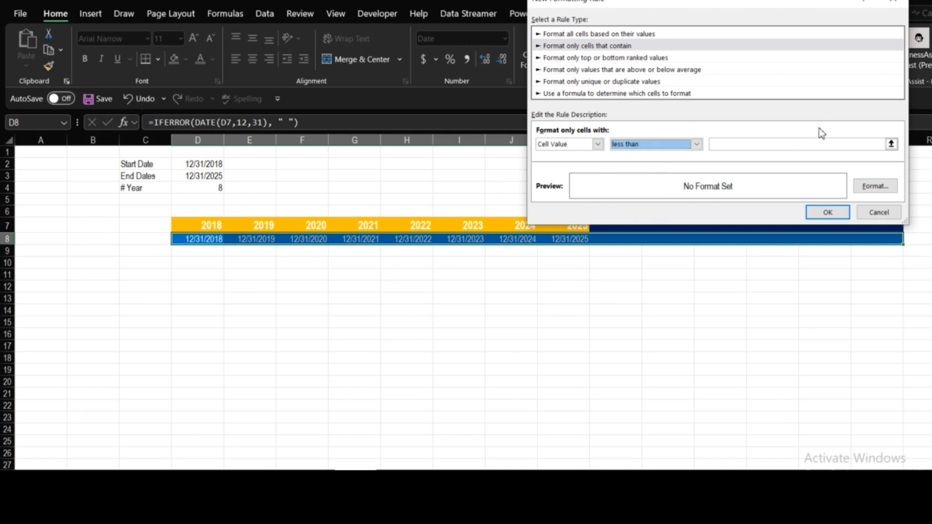
{"action": "left_click", "coordinate": [782, 145]}
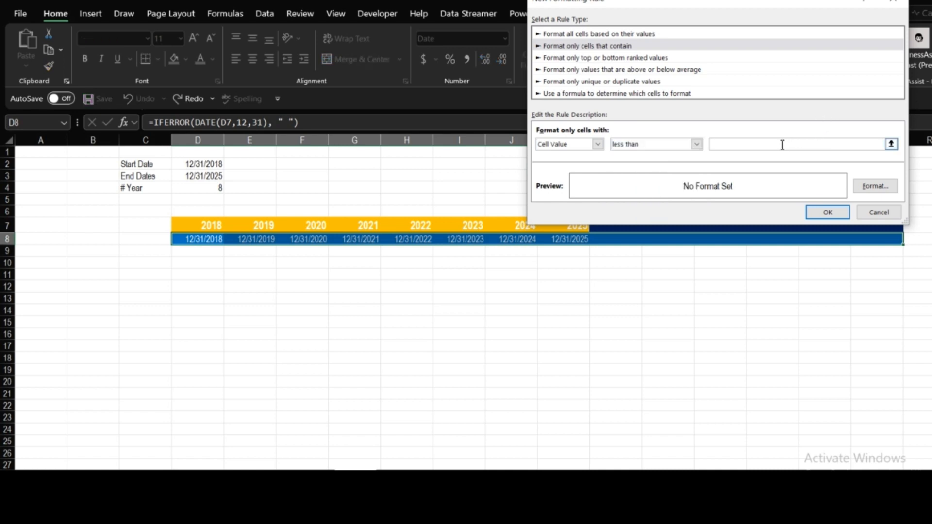
{"action": "type", "text": "9999999"}
Step: Give the date row's conditional formatting rule the dark teal-blue theme fill and apply it
{"action": "left_click", "coordinate": [876, 187]}
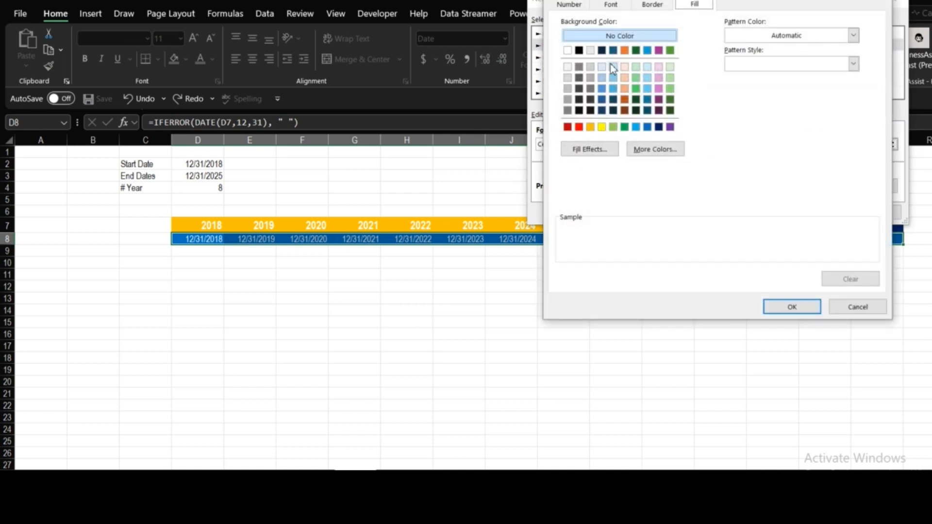
{"action": "left_click", "coordinate": [614, 50]}
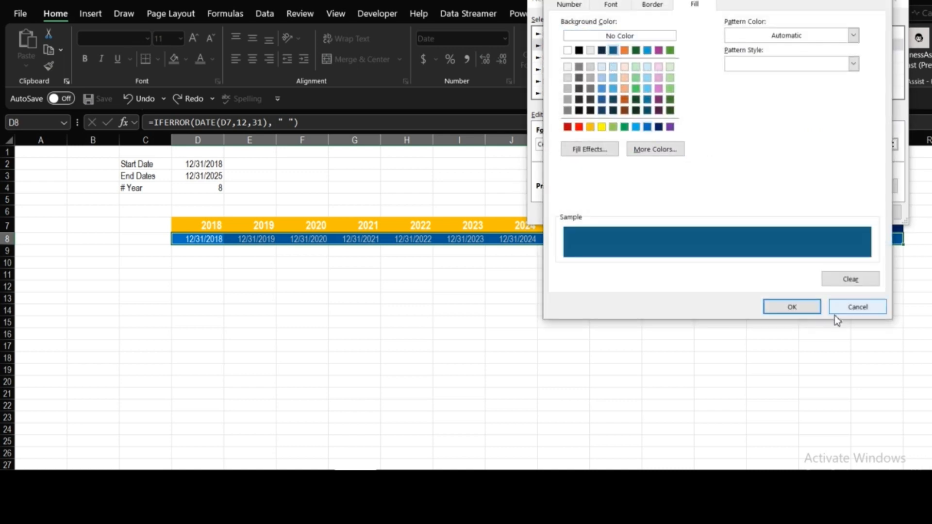
{"action": "left_click", "coordinate": [796, 309]}
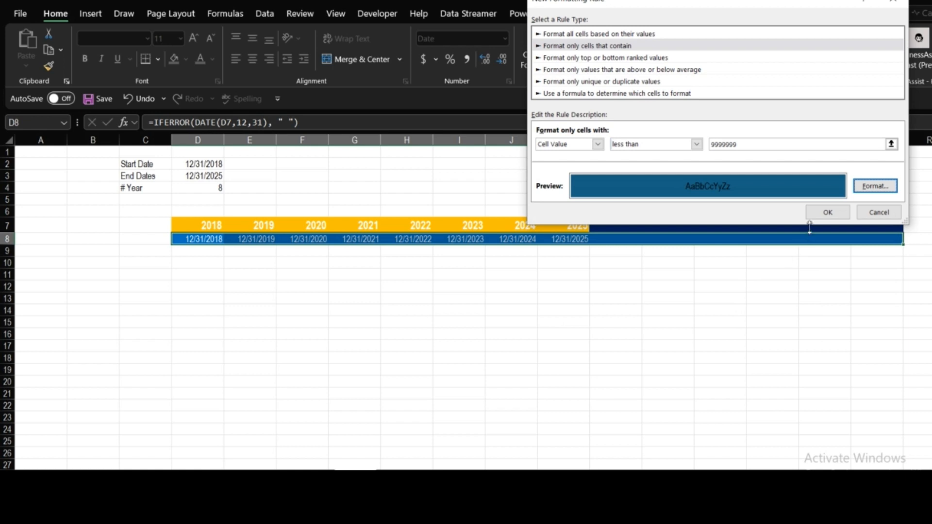
{"action": "left_click", "coordinate": [816, 214]}
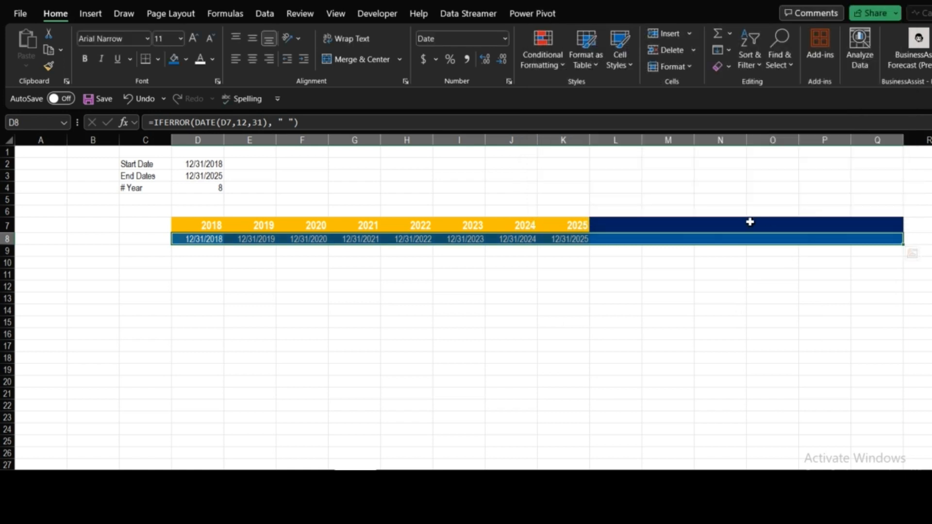
{"action": "left_click", "coordinate": [705, 292]}
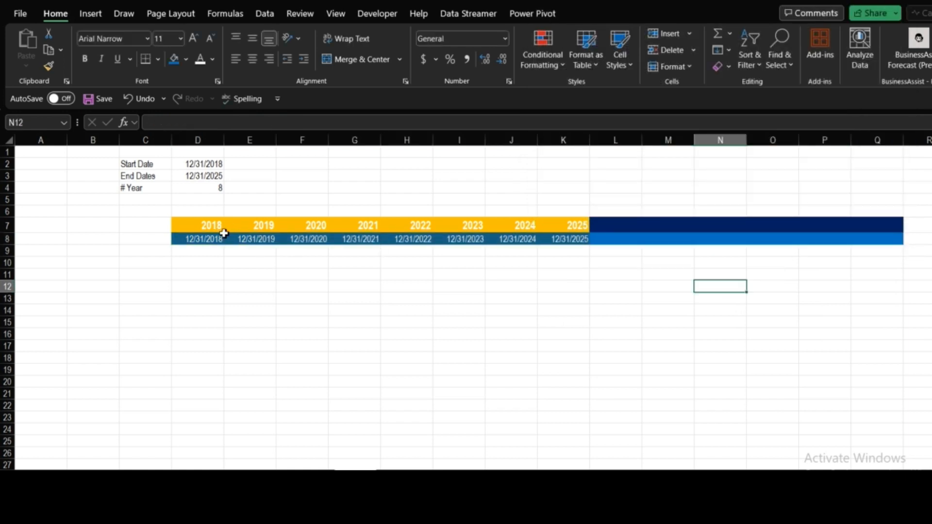
Step: Fill the D8 date formula and its formatting across the date row through Q8 again
{"action": "left_click", "coordinate": [204, 242]}
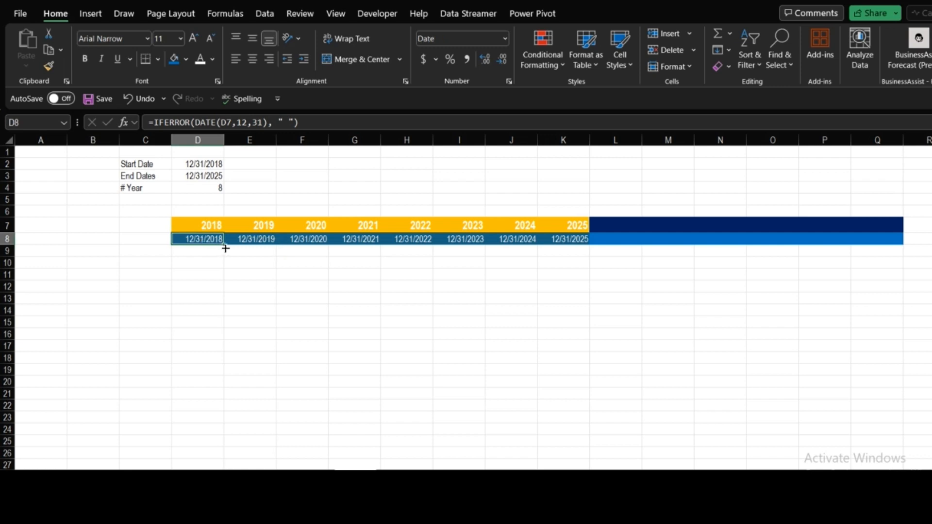
{"action": "left_click_drag", "start_coordinate": [226, 248], "coordinate": [900, 264]}
{"action": "left_click", "coordinate": [693, 338]}
{"action": "double_click", "coordinate": [554, 308]}
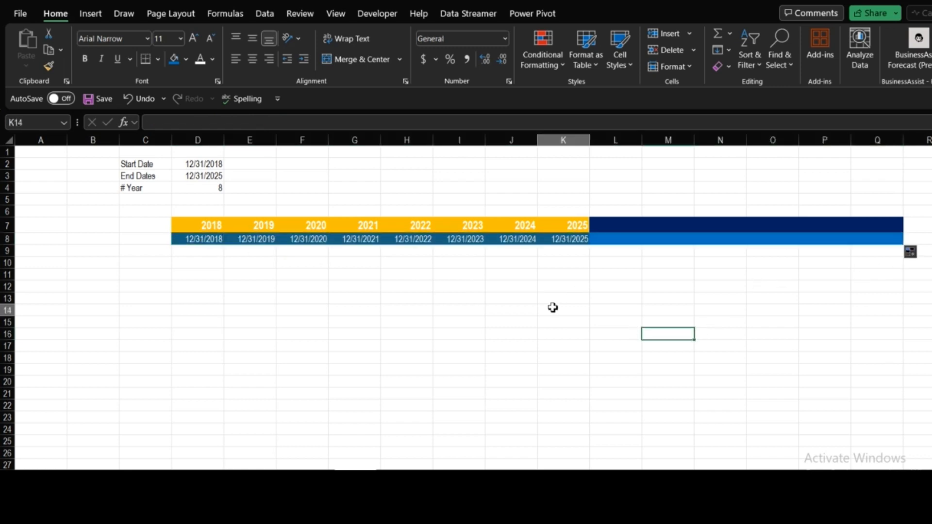
{"action": "left_click", "coordinate": [441, 303]}
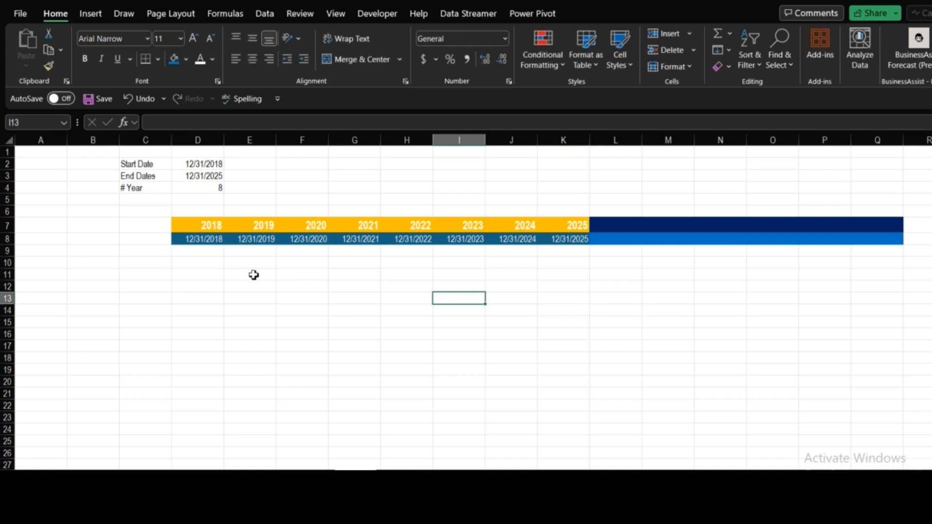
{"action": "left_click", "coordinate": [201, 190]}
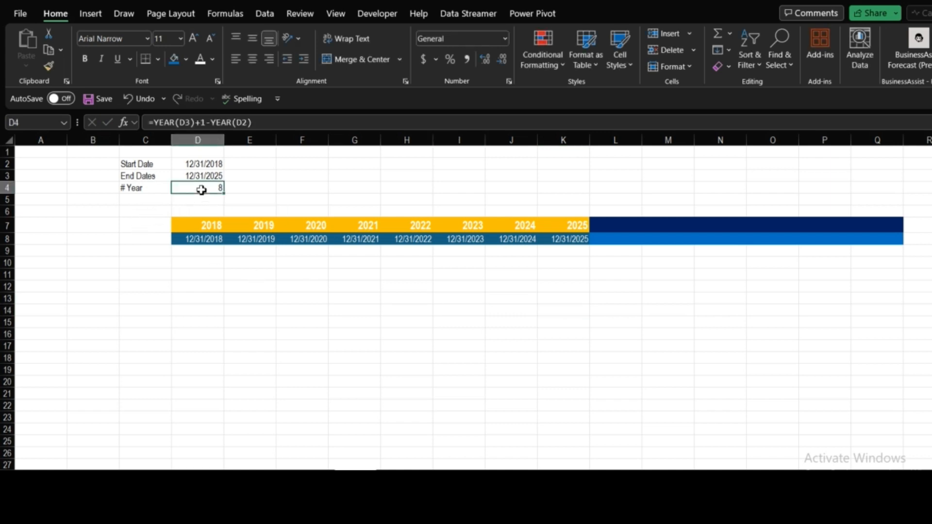
{"action": "left_click", "coordinate": [193, 176]}
{"action": "left_click", "coordinate": [263, 179]}
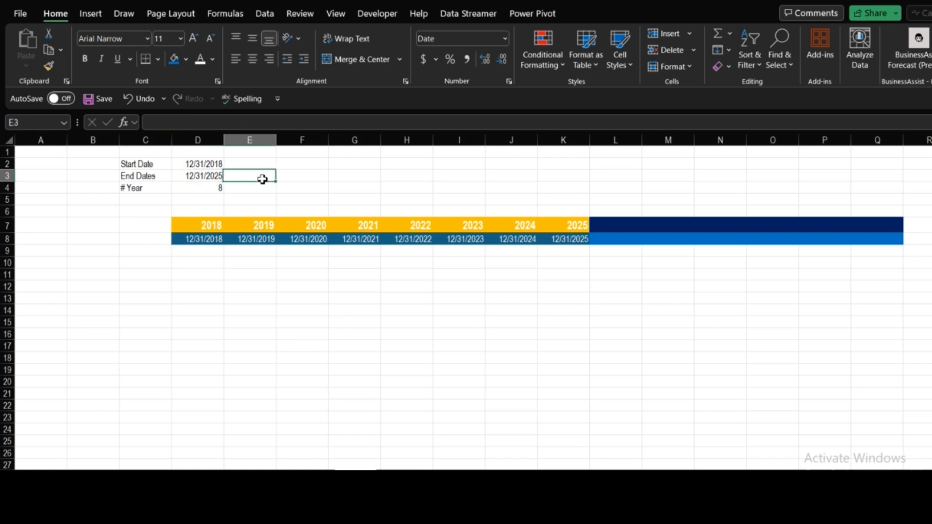
{"action": "left_click", "coordinate": [205, 190]}
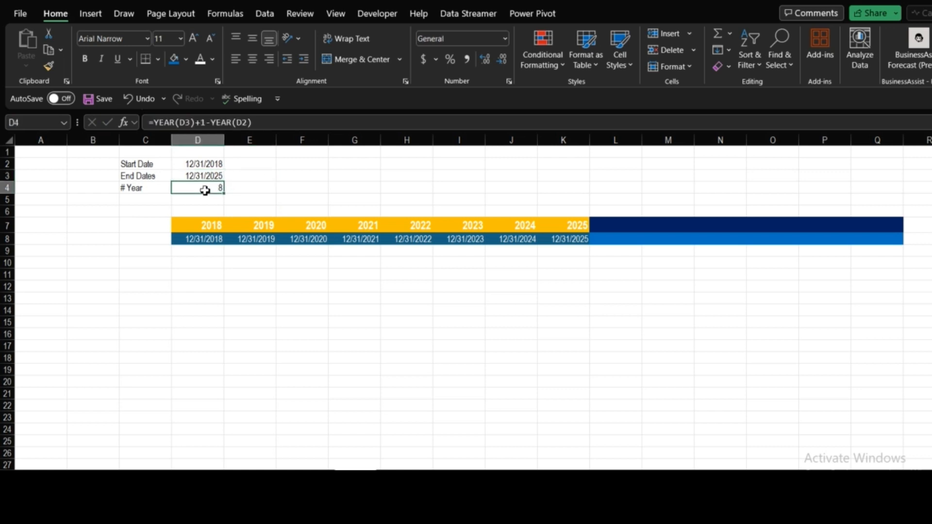
{"action": "left_click", "coordinate": [265, 183]}
Step: Set the end date in D3 to 12/31/2027
{"action": "left_click", "coordinate": [189, 175]}
{"action": "left_click", "coordinate": [196, 122]}
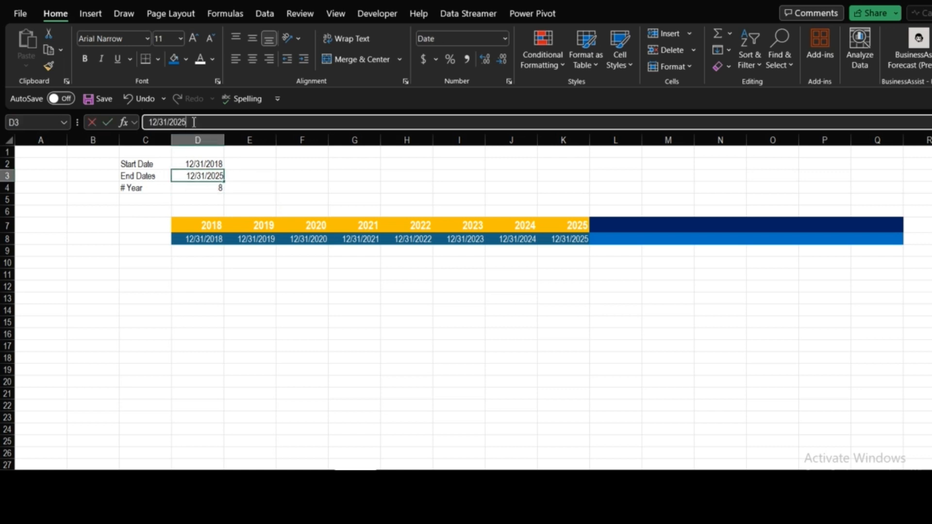
{"action": "key", "text": "BackSpace"}
{"action": "type", "text": "7"}
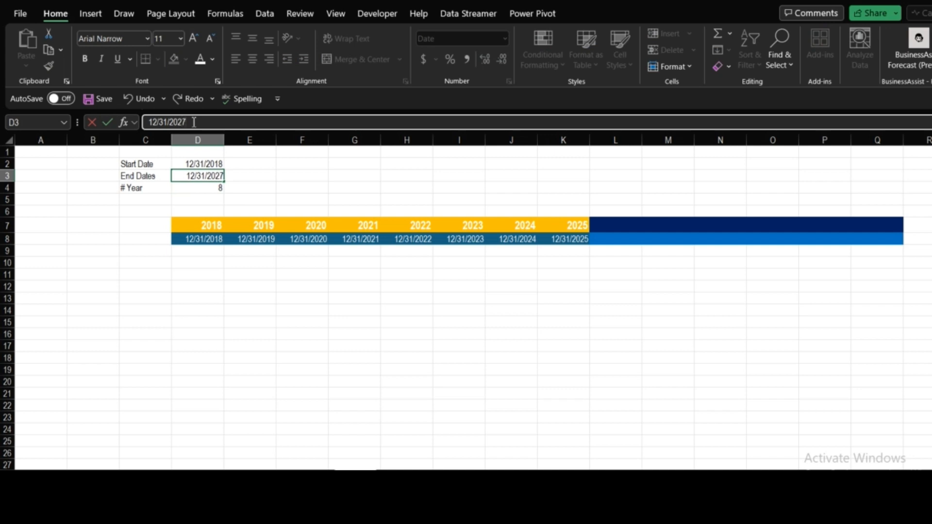
{"action": "key", "text": "Return"}
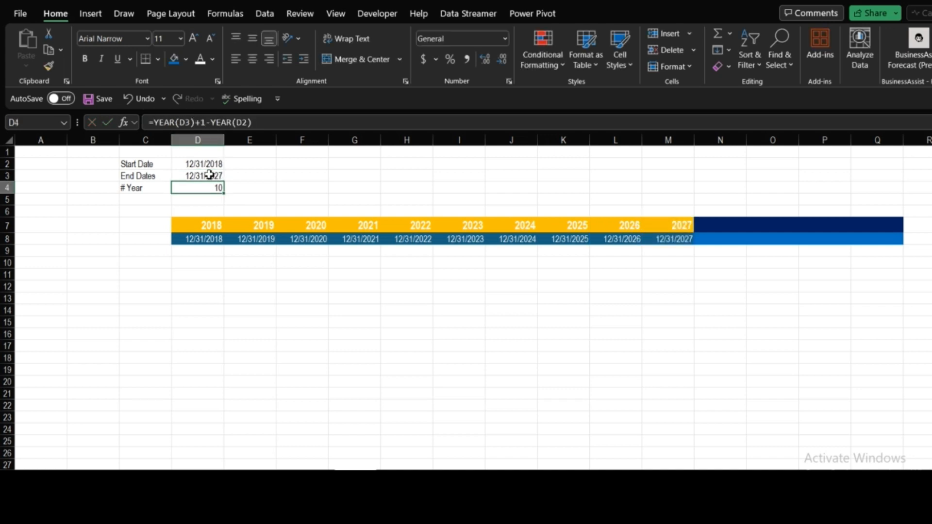
Step: Set the end date in D3 to 12/31/2030
{"action": "left_click", "coordinate": [211, 175]}
{"action": "left_click", "coordinate": [193, 122]}
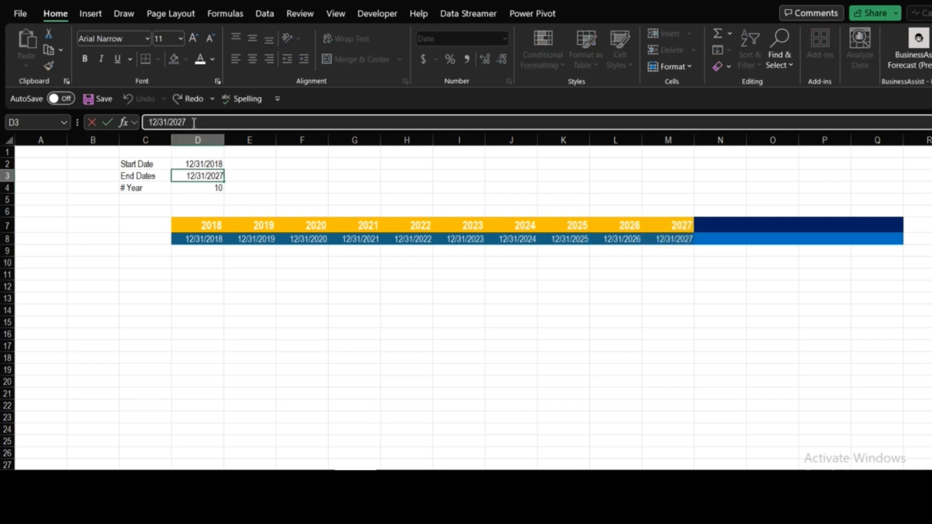
{"action": "key", "text": "BackSpace"}
{"action": "key", "text": "BackSpace"}
{"action": "type", "text": "30"}
{"action": "key", "text": "Return"}
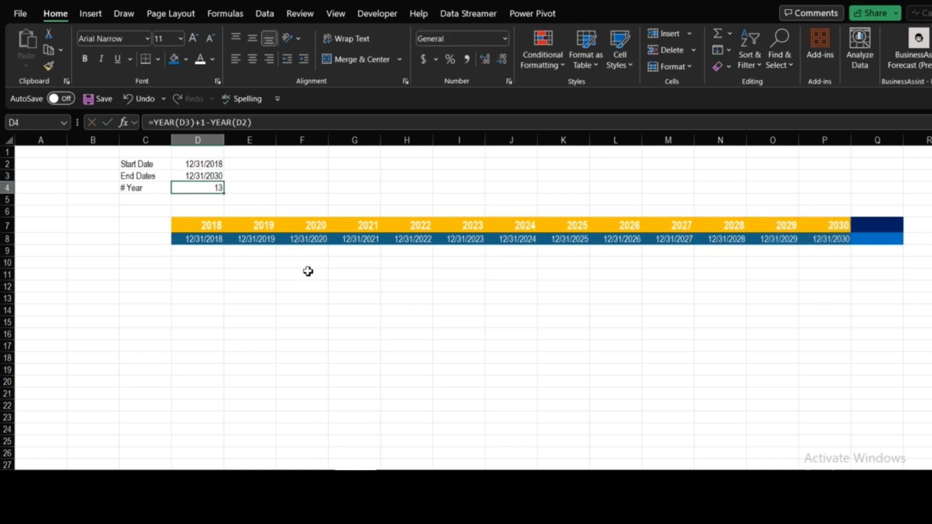
{"action": "left_click", "coordinate": [396, 275]}
{"action": "left_click", "coordinate": [208, 263]}
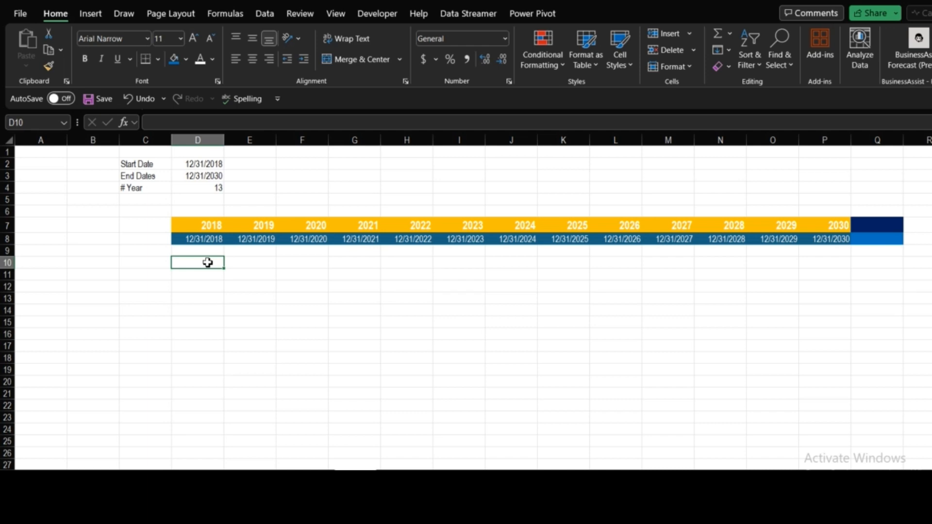
Step: Start a number list in column A with 1 in A9 and the formula =A9+1 in A10
{"action": "left_click", "coordinate": [40, 249]}
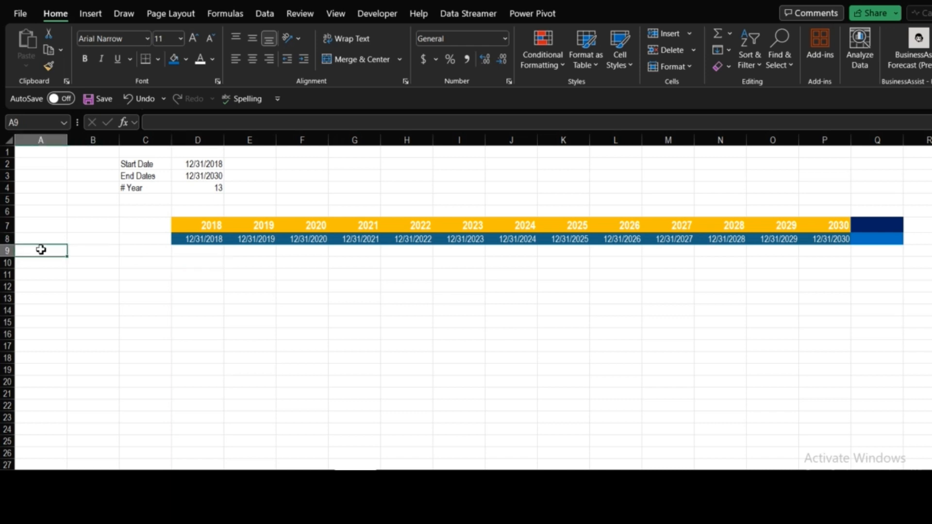
{"action": "type", "text": "1"}
{"action": "key", "text": "Return"}
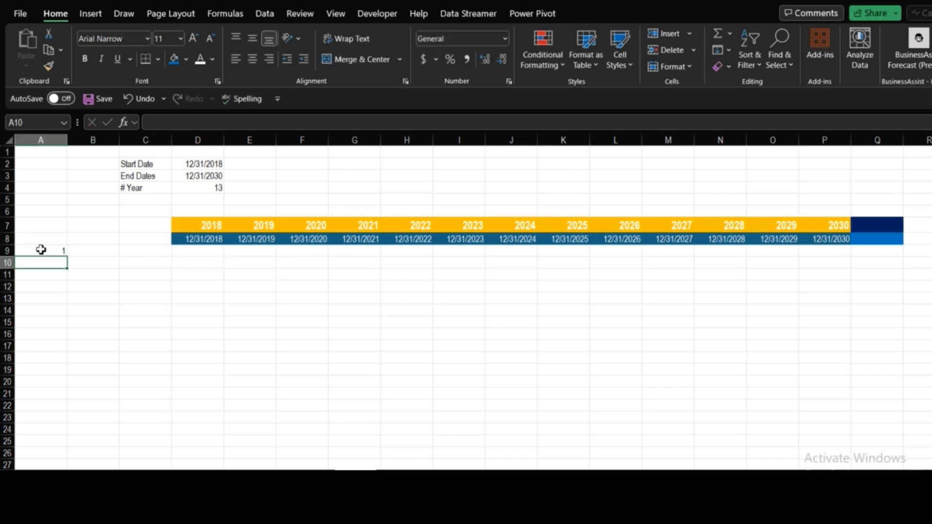
{"action": "type", "text": "="}
{"action": "left_click", "coordinate": [46, 250]}
{"action": "type", "text": "+"}
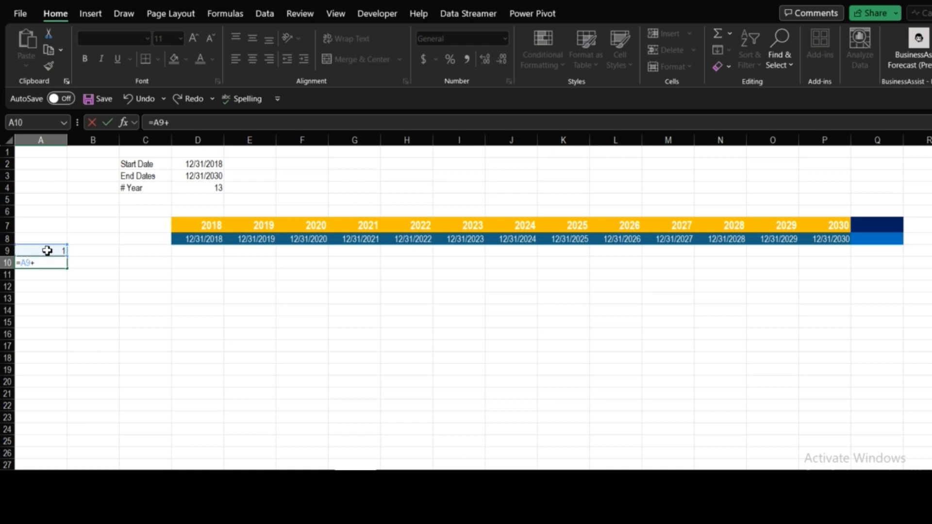
{"action": "type", "text": "1"}
{"action": "key", "text": "Return"}
Step: Fill the A10 formula down through A28 so the list runs from 1 to 20
{"action": "left_click", "coordinate": [62, 261]}
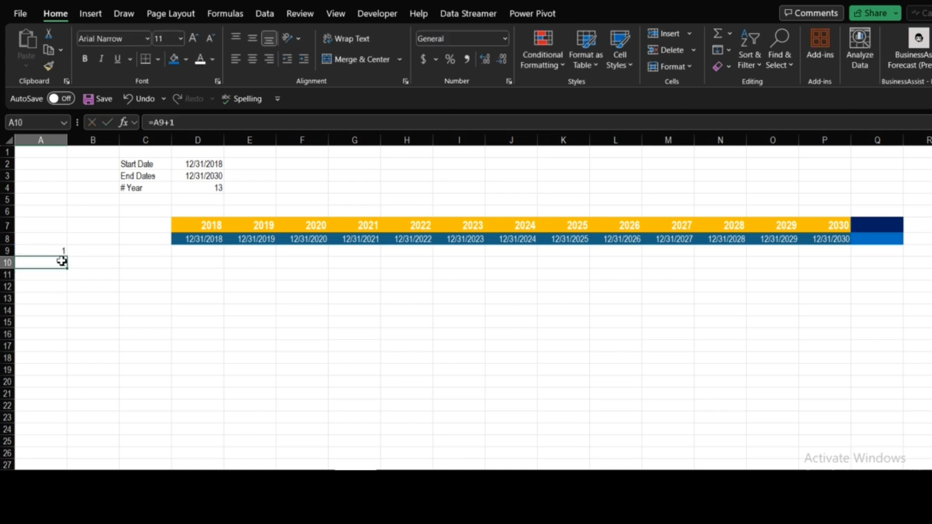
{"action": "left_click_drag", "start_coordinate": [69, 267], "coordinate": [60, 426]}
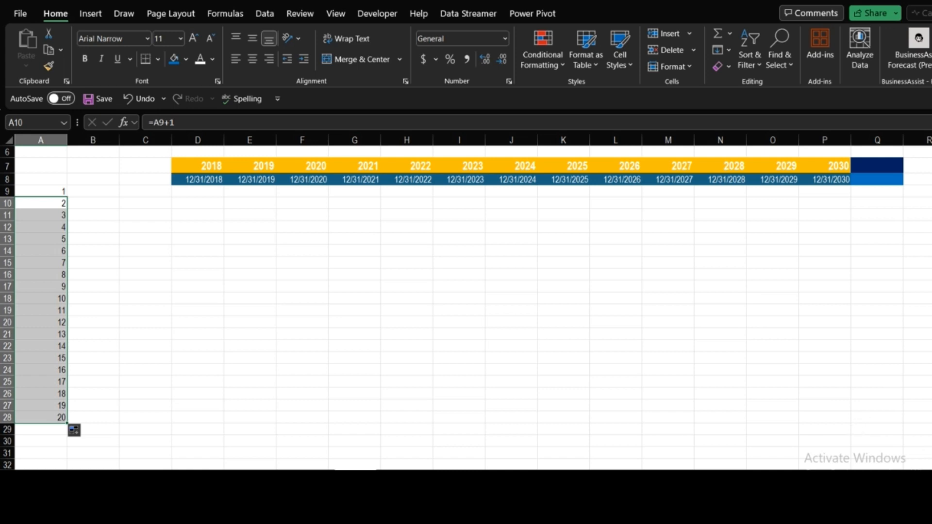
{"action": "scroll", "coordinate": [471, 406], "scroll_direction": "up", "scroll_amount": 1}
{"action": "left_click", "coordinate": [249, 401]}
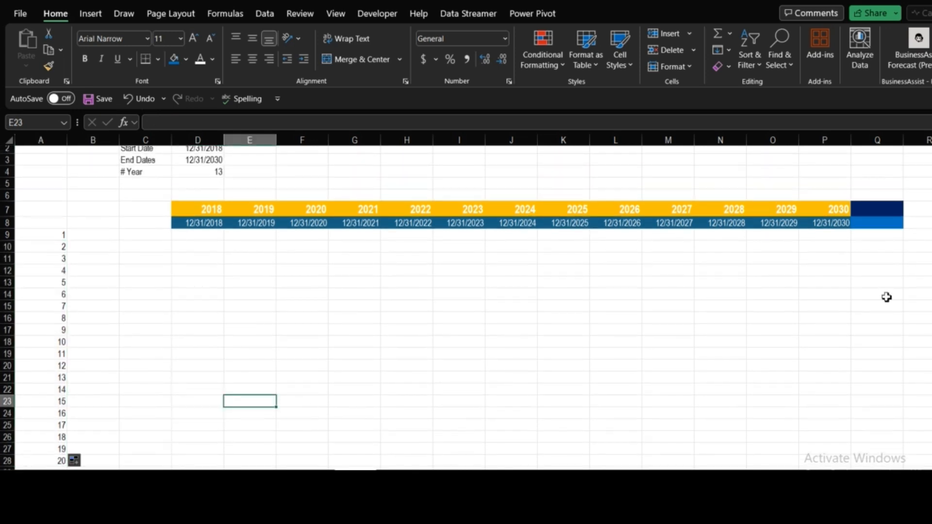
{"action": "scroll", "coordinate": [466, 183], "scroll_direction": "up", "scroll_amount": 1}
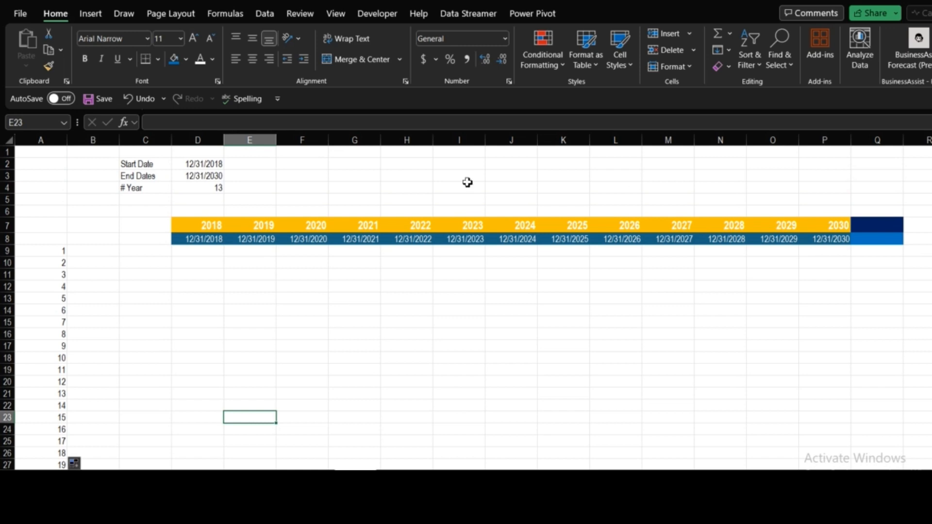
Step: Insert a combo box form control and draw it small over cell F2
{"action": "left_click", "coordinate": [298, 164]}
{"action": "left_click", "coordinate": [399, 185]}
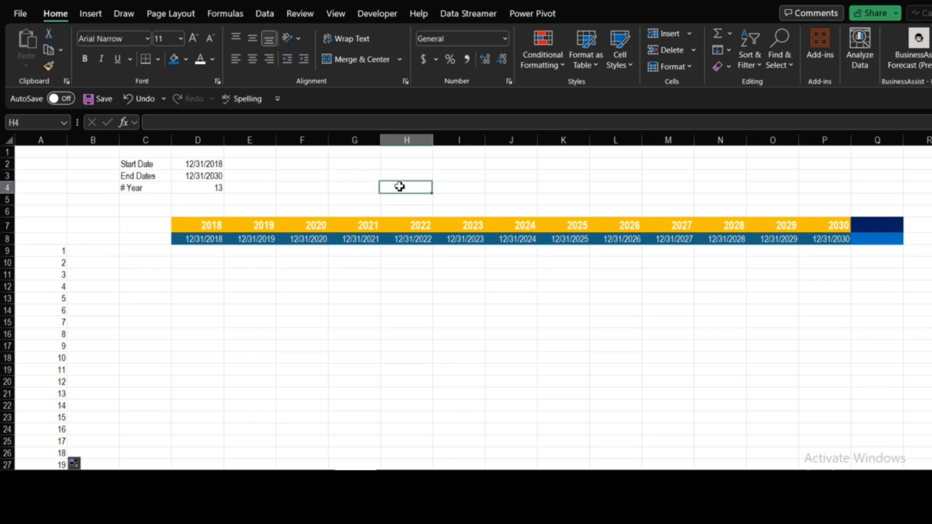
{"action": "left_click", "coordinate": [302, 164]}
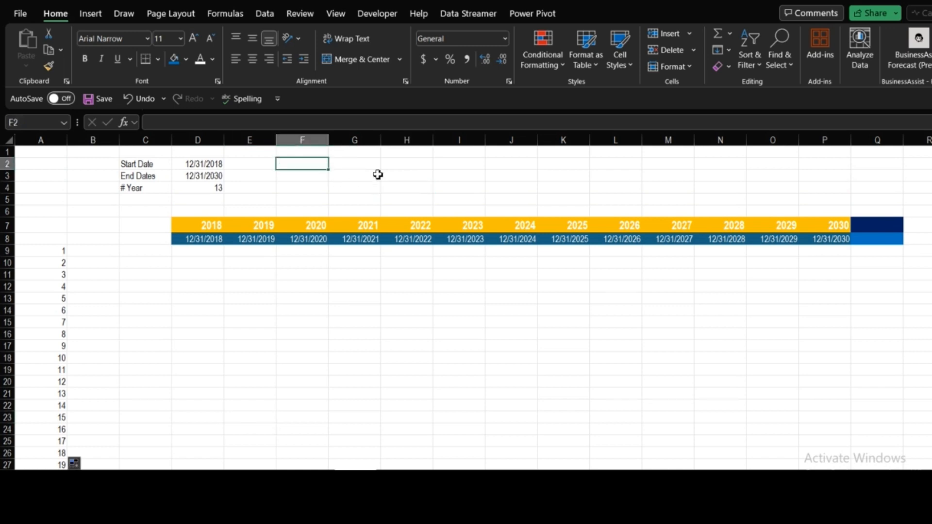
{"action": "left_click", "coordinate": [378, 15]}
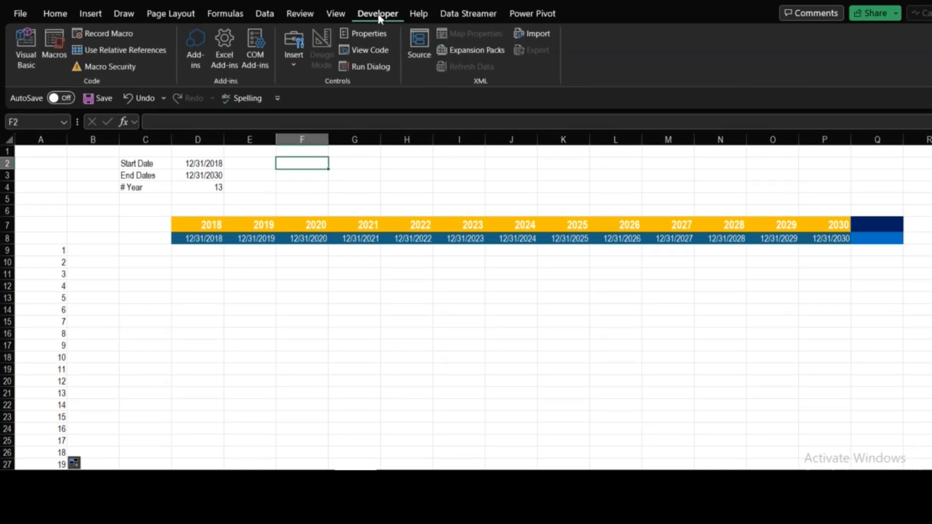
{"action": "left_click", "coordinate": [293, 63]}
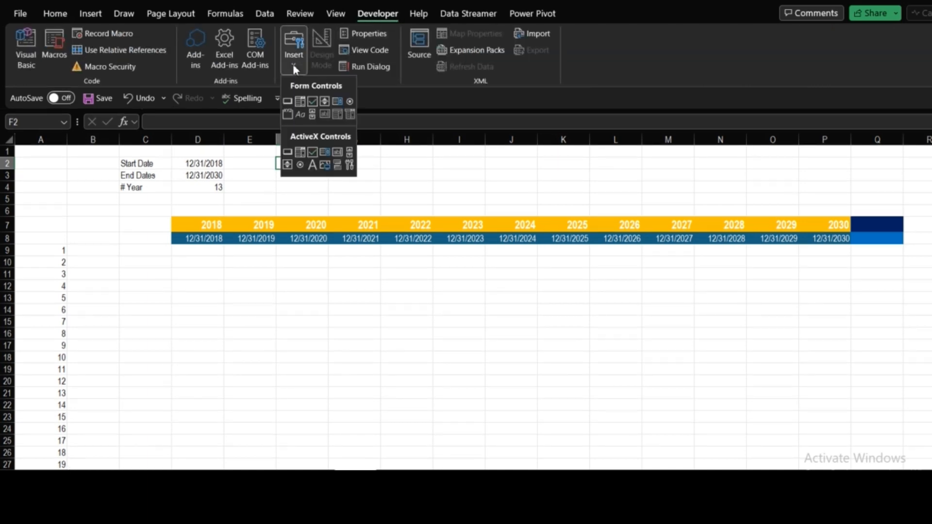
{"action": "left_click", "coordinate": [300, 101]}
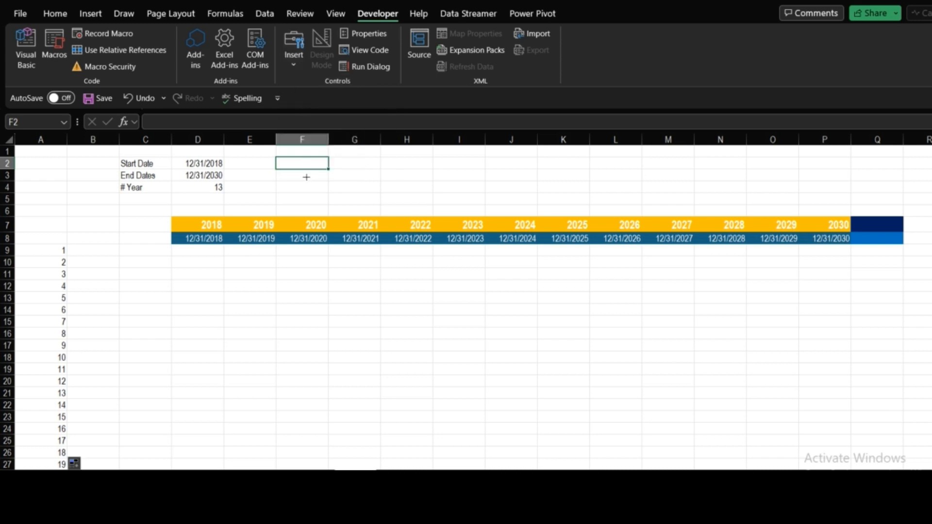
{"action": "mouse_move", "coordinate": [298, 163]}
{"action": "left_mouse_down"}
{"action": "mouse_move", "coordinate": [361, 225]}
{"action": "mouse_move", "coordinate": [329, 174]}
{"action": "mouse_move", "coordinate": [294, 164]}
{"action": "mouse_move", "coordinate": [319, 173]}
{"action": "left_mouse_up"}
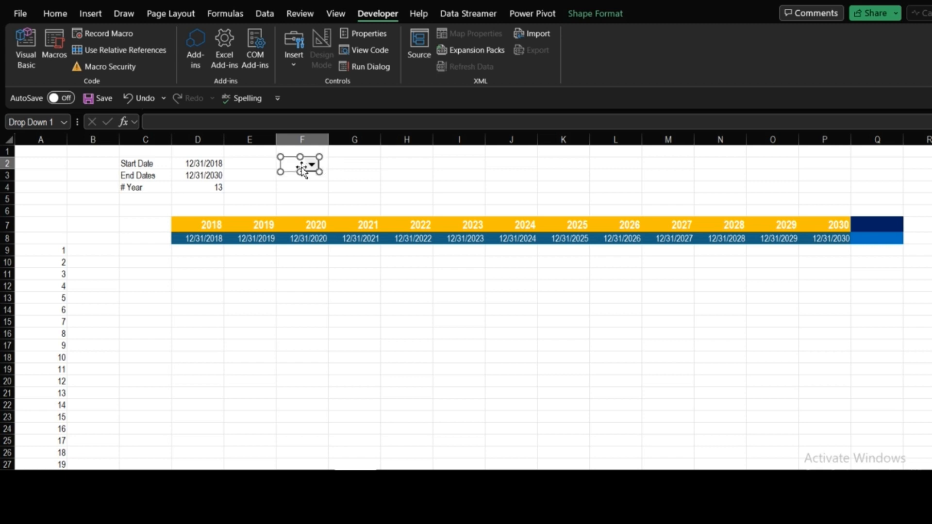
Step: Open the combo box's format settings and set its input range to $A$9:$A$28
{"action": "right_click", "coordinate": [302, 170]}
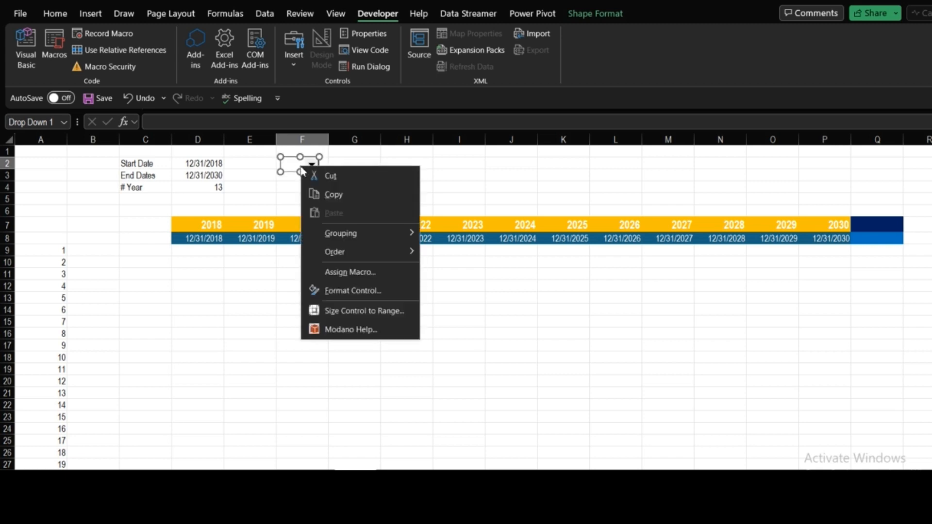
{"action": "left_click", "coordinate": [355, 291]}
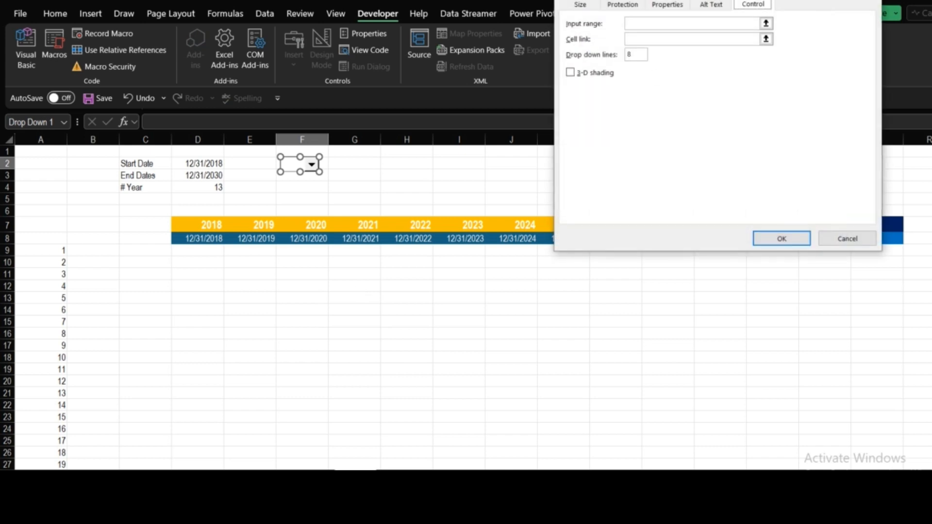
{"action": "left_click", "coordinate": [766, 23]}
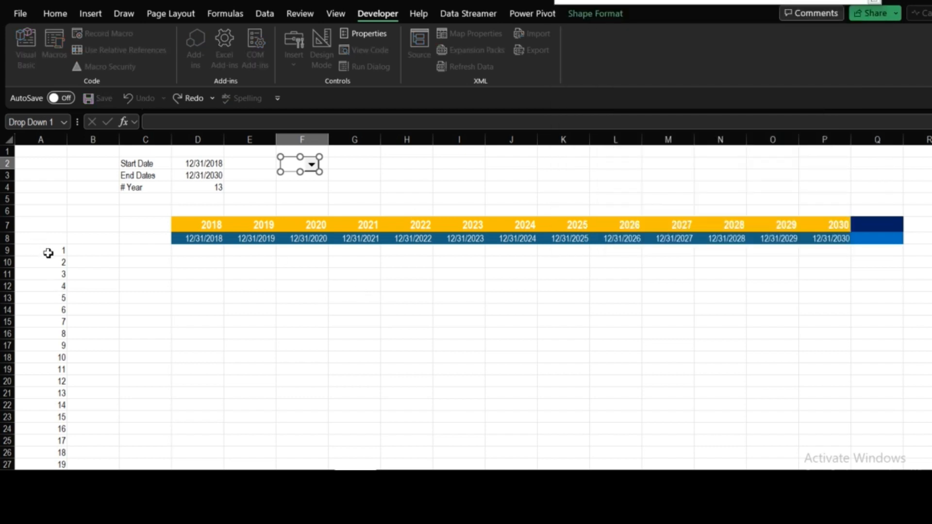
{"action": "left_click_drag", "start_coordinate": [47, 251], "coordinate": [58, 454]}
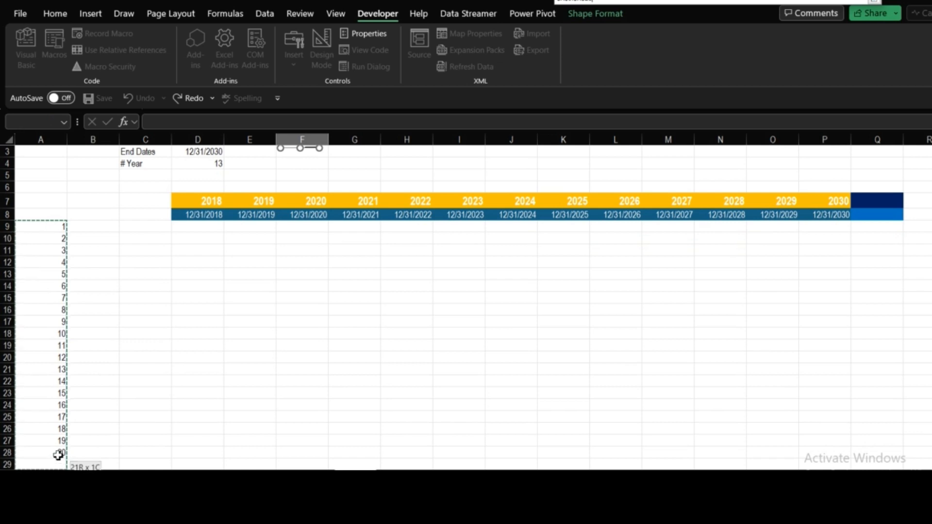
{"action": "key", "text": "Return"}
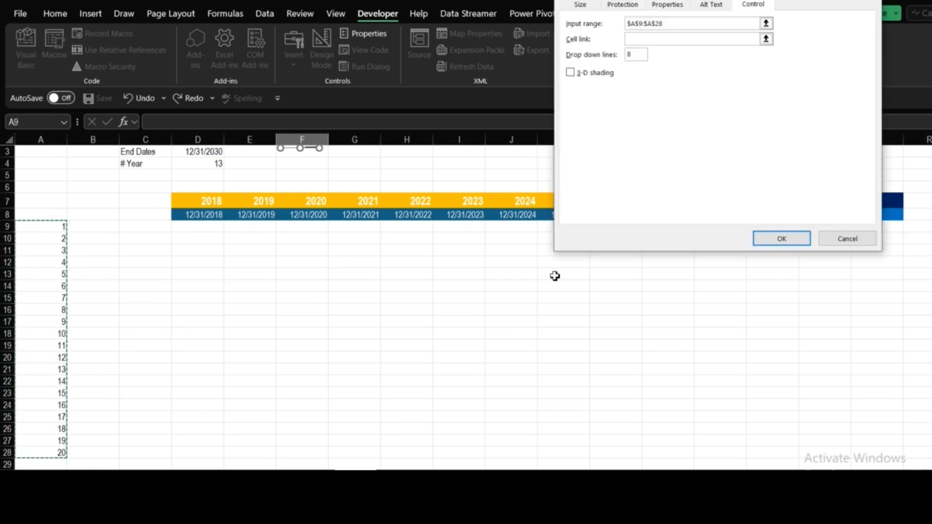
Step: Link the combo box to cell $D$4, apply the control settings and deselect it
{"action": "left_click", "coordinate": [766, 39]}
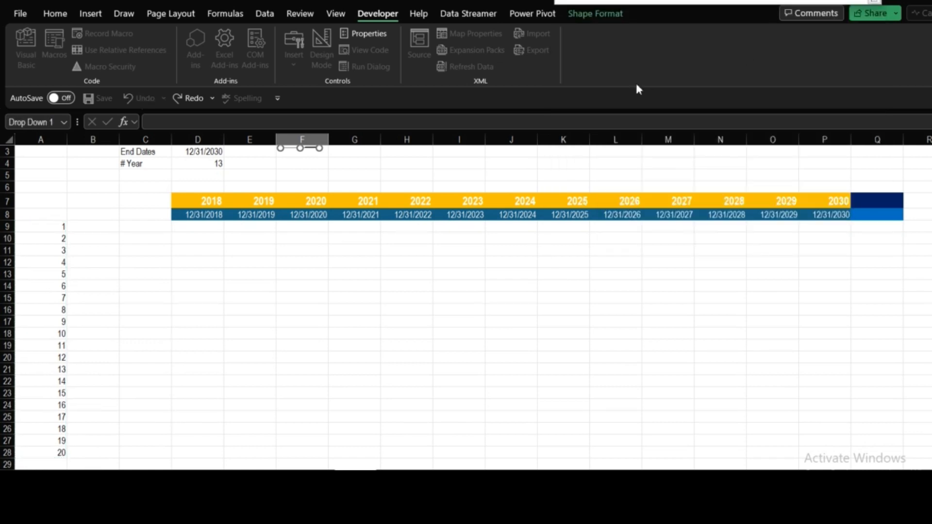
{"action": "left_click", "coordinate": [212, 164]}
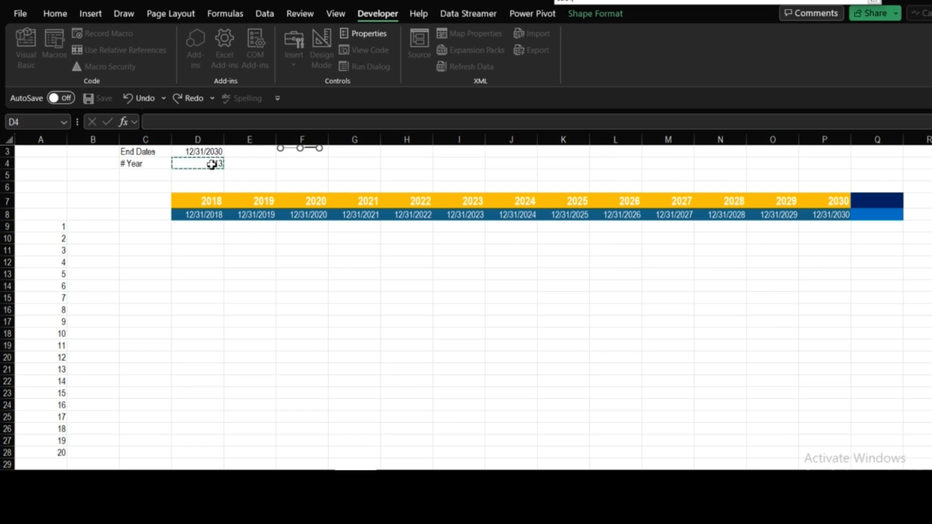
{"action": "key", "text": "Return"}
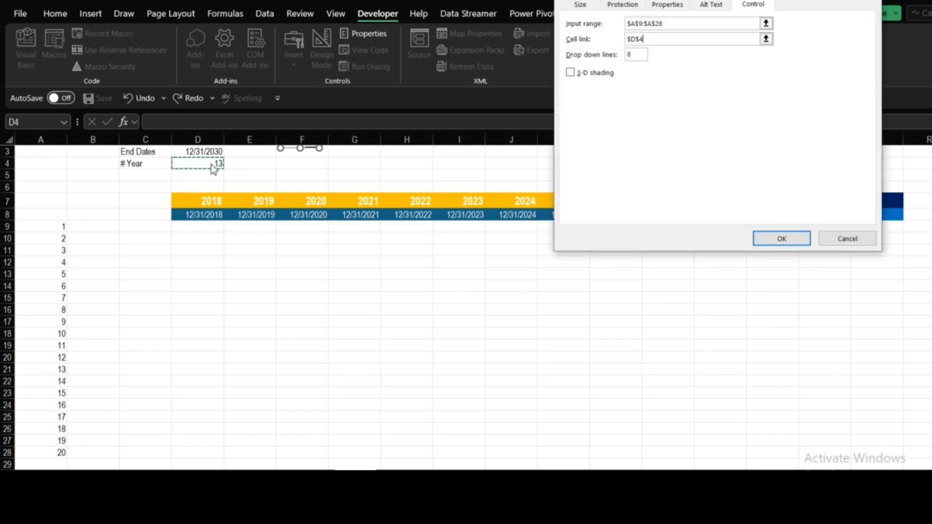
{"action": "key", "text": "Return"}
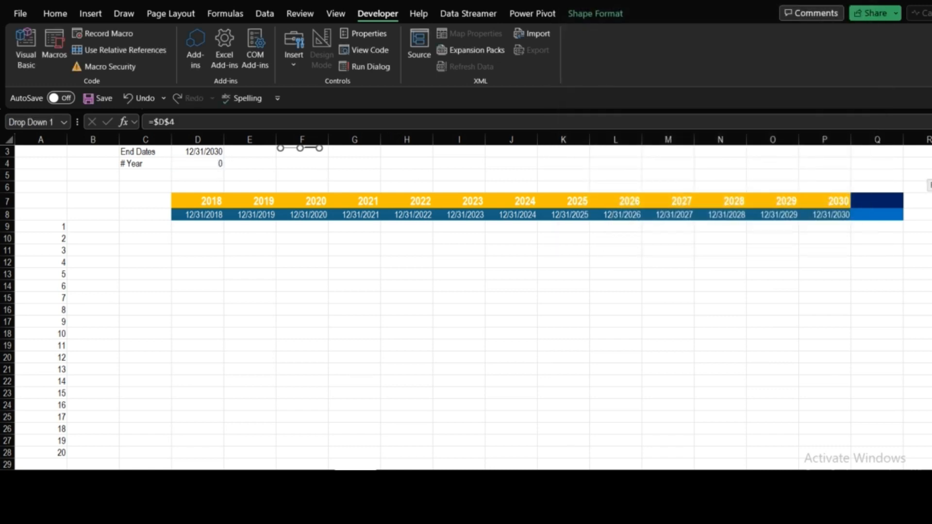
{"action": "scroll", "coordinate": [772, 184], "scroll_direction": "up", "scroll_amount": 1}
{"action": "left_click", "coordinate": [330, 177]}
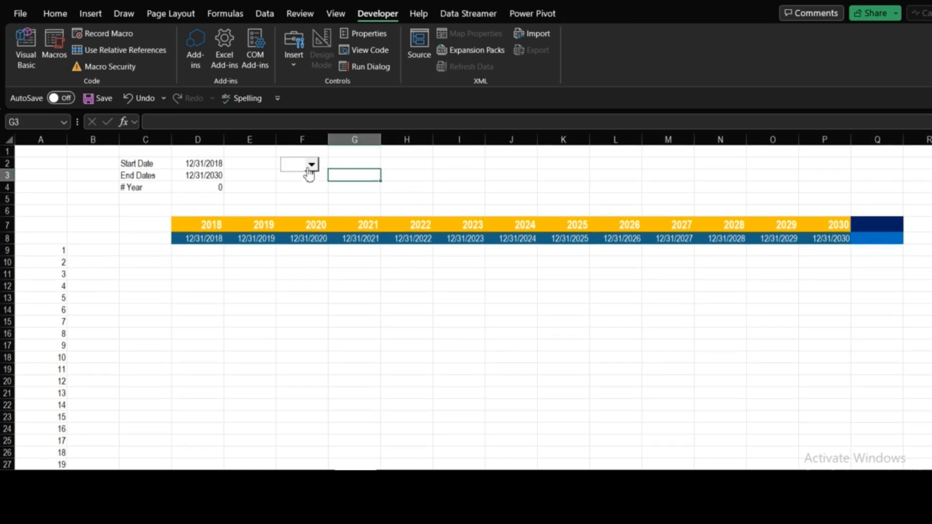
Step: Examine the entries in the combo box's list without choosing one
{"action": "left_click", "coordinate": [312, 166]}
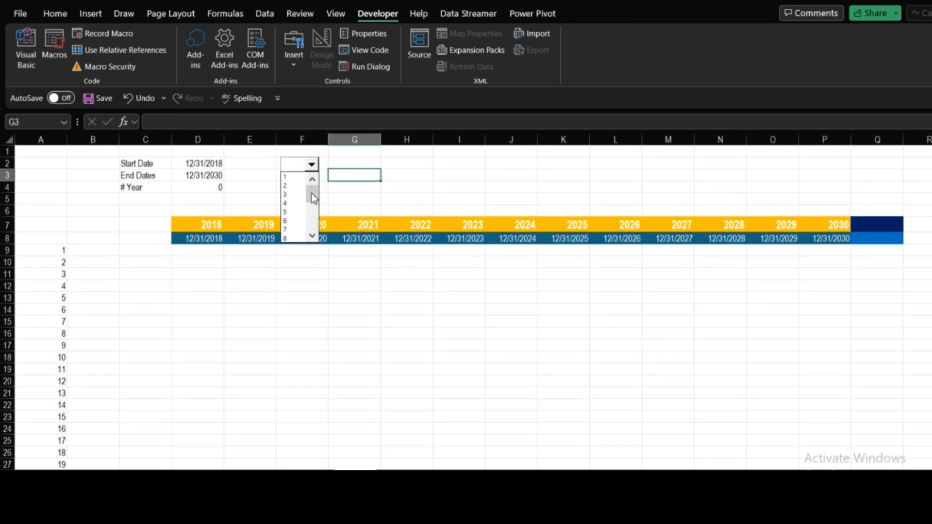
{"action": "mouse_move", "coordinate": [310, 193]}
{"action": "left_mouse_down"}
{"action": "mouse_move", "coordinate": [311, 220]}
{"action": "mouse_move", "coordinate": [313, 197]}
{"action": "left_mouse_up"}
{"action": "left_click", "coordinate": [296, 152]}
Step: Label the combo box with "# of Years" in F1 and make the label bold
{"action": "left_click", "coordinate": [287, 153]}
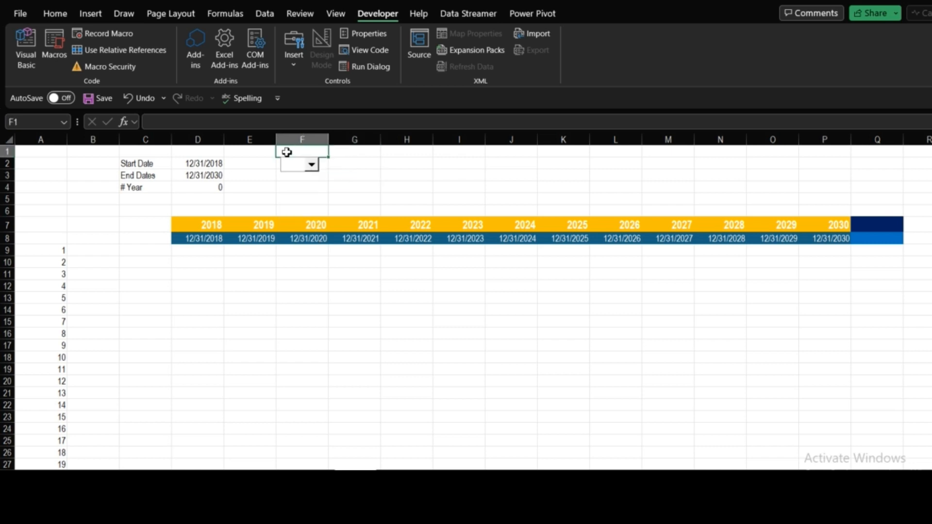
{"action": "type", "text": "#"}
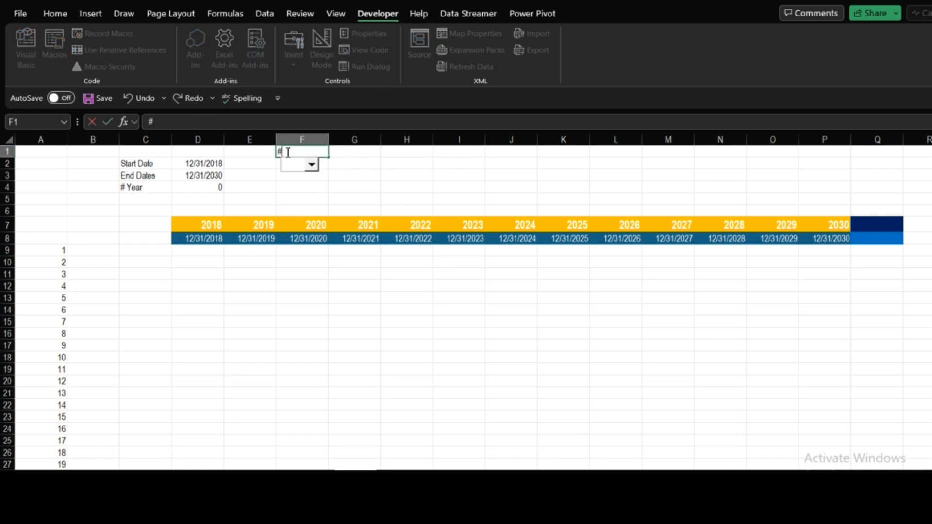
{"action": "type", "text": " of Years"}
{"action": "left_click", "coordinate": [448, 165]}
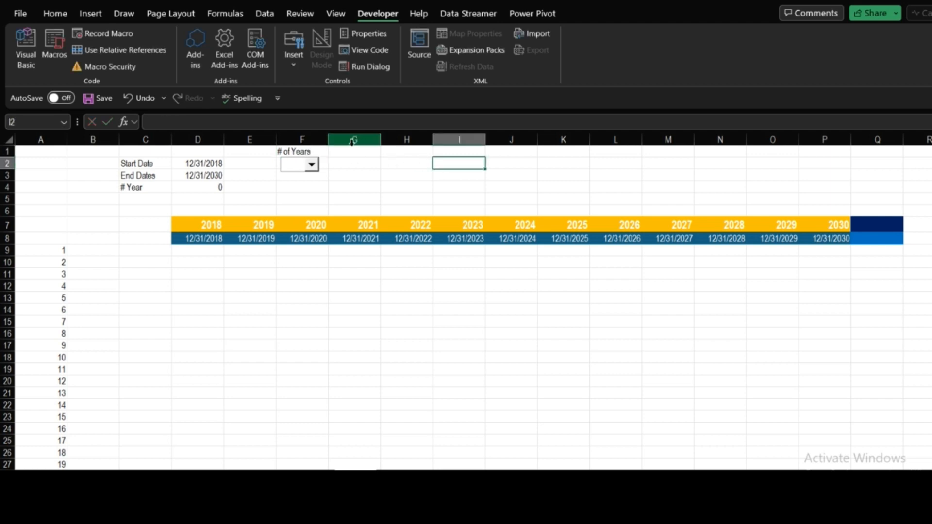
{"action": "left_click", "coordinate": [315, 152]}
{"action": "key", "text": "ctrl+b"}
{"action": "left_click", "coordinate": [406, 175]}
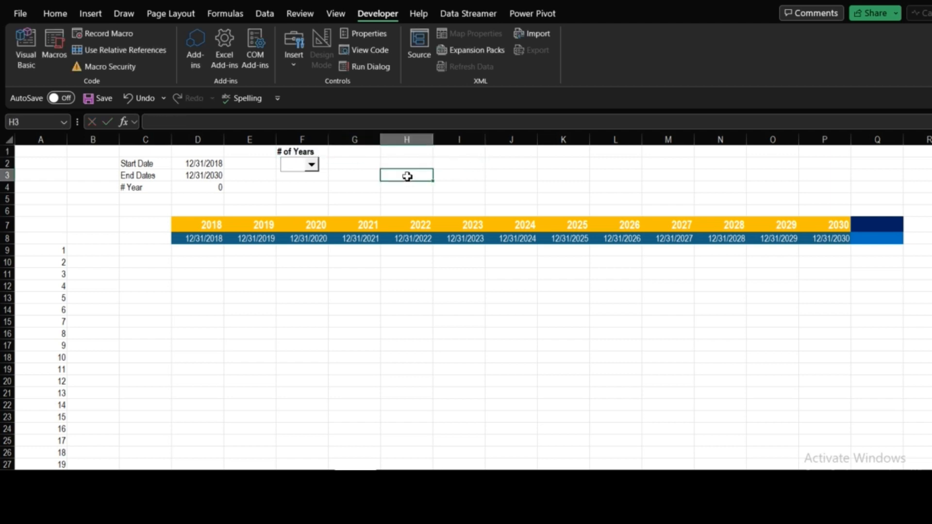
Step: Test the # of Years combo box by choosing 1 and 2
{"action": "left_click", "coordinate": [312, 165]}
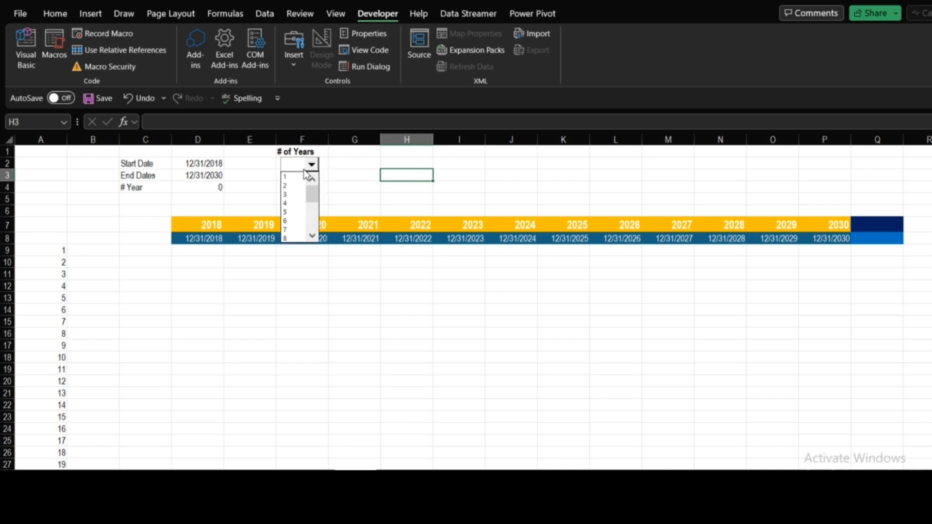
{"action": "left_click", "coordinate": [291, 176]}
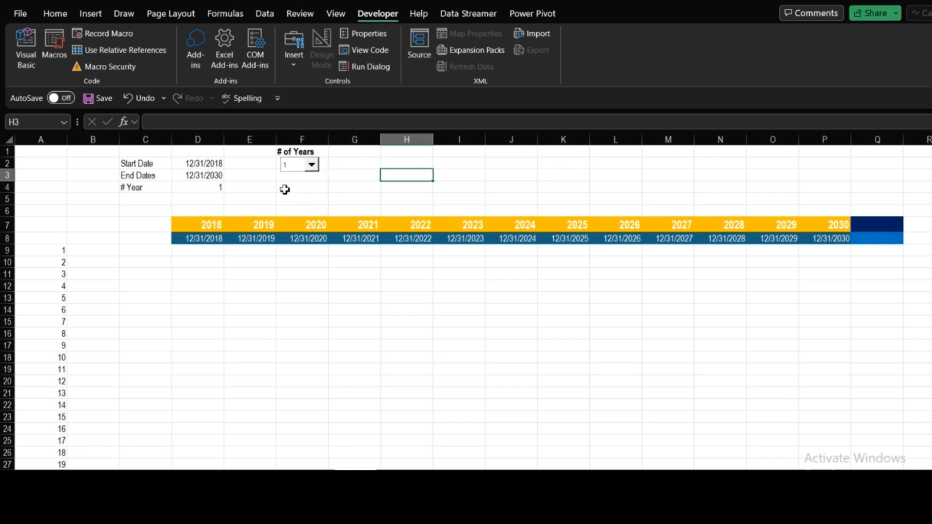
{"action": "left_click", "coordinate": [312, 165]}
{"action": "left_click", "coordinate": [296, 187]}
Step: Inspect the formulas in the year row from D7 onward to see what the year sequence depends on
{"action": "left_click", "coordinate": [216, 225]}
{"action": "left_click", "coordinate": [244, 225]}
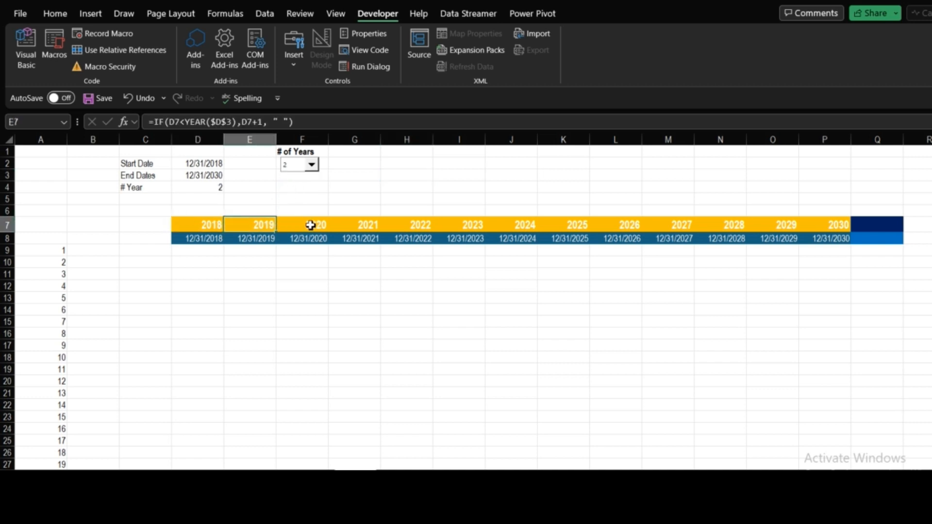
{"action": "left_click", "coordinate": [312, 225]}
{"action": "left_click", "coordinate": [392, 222]}
{"action": "left_click", "coordinate": [310, 190]}
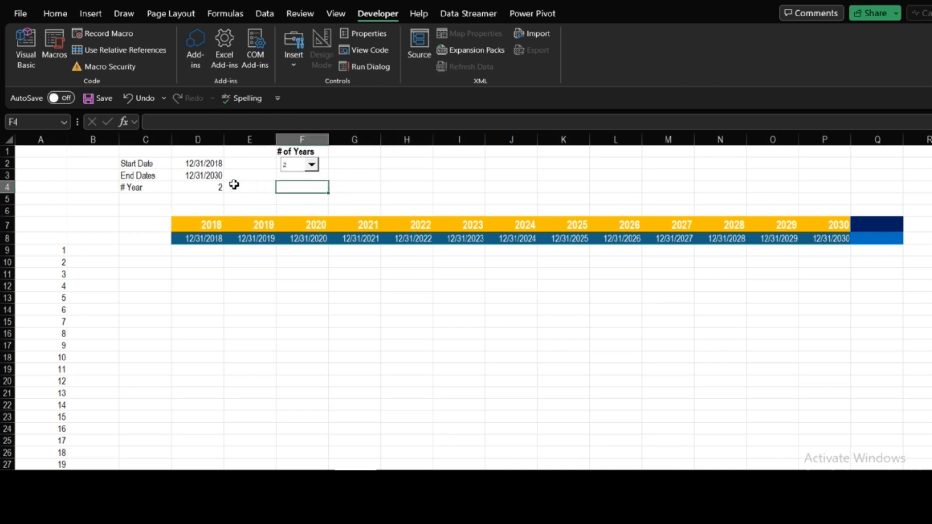
Step: Change the font color of the start date in D2 to the standard blue
{"action": "left_click", "coordinate": [216, 188]}
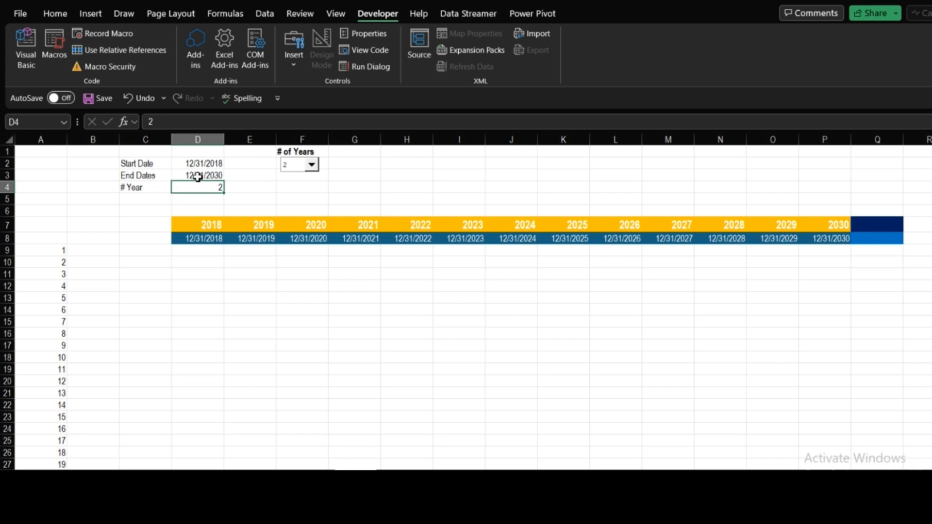
{"action": "left_click", "coordinate": [197, 177]}
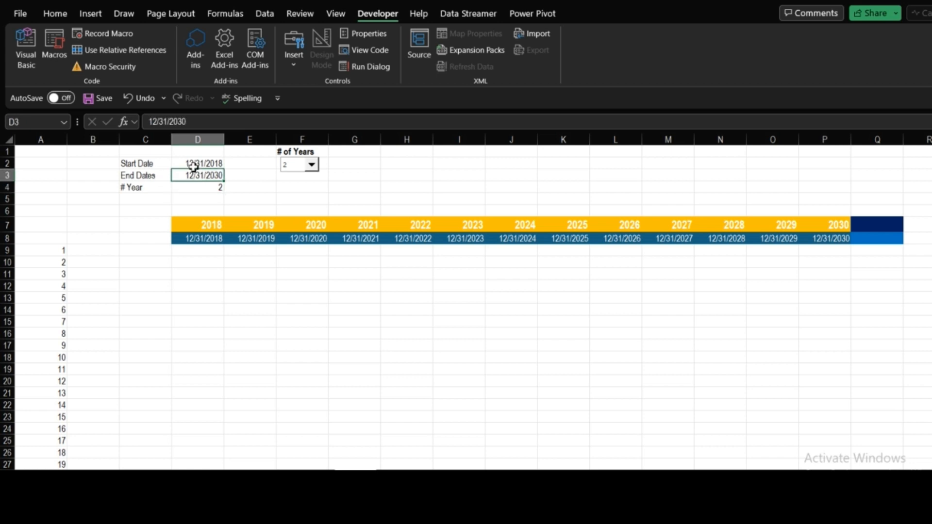
{"action": "left_click", "coordinate": [195, 165]}
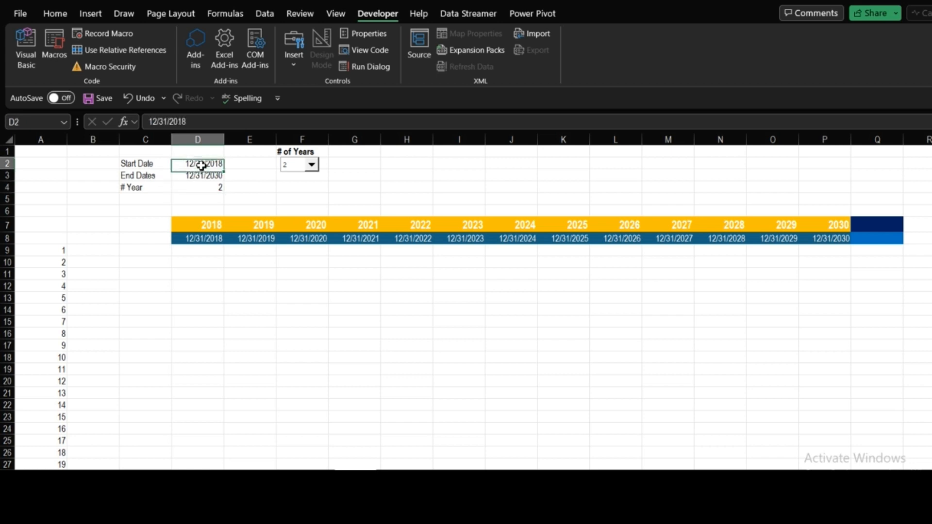
{"action": "left_click", "coordinate": [56, 14]}
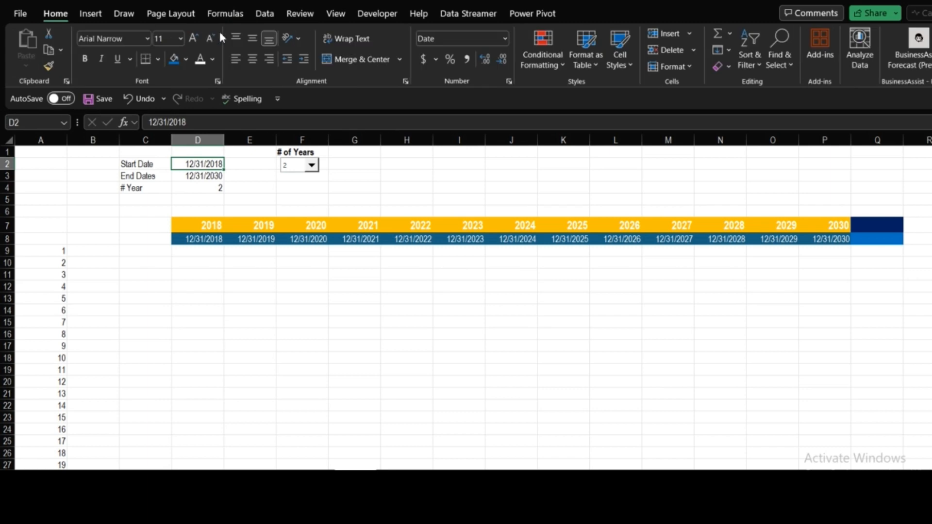
{"action": "left_click", "coordinate": [204, 59]}
{"action": "left_click", "coordinate": [212, 59]}
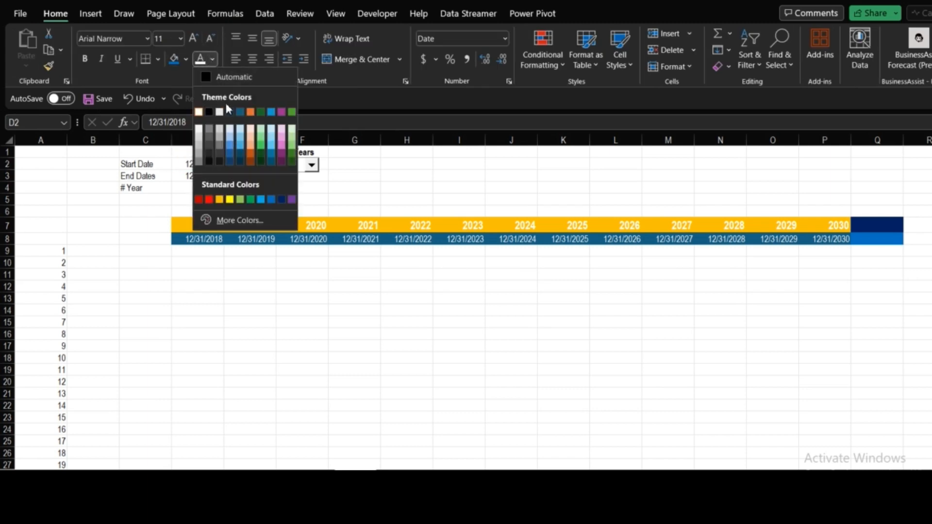
{"action": "left_click", "coordinate": [272, 200]}
Step: Replace the fixed end date in D3 with a formula that takes the start date's year, =YEAR(D2)
{"action": "left_click", "coordinate": [203, 178]}
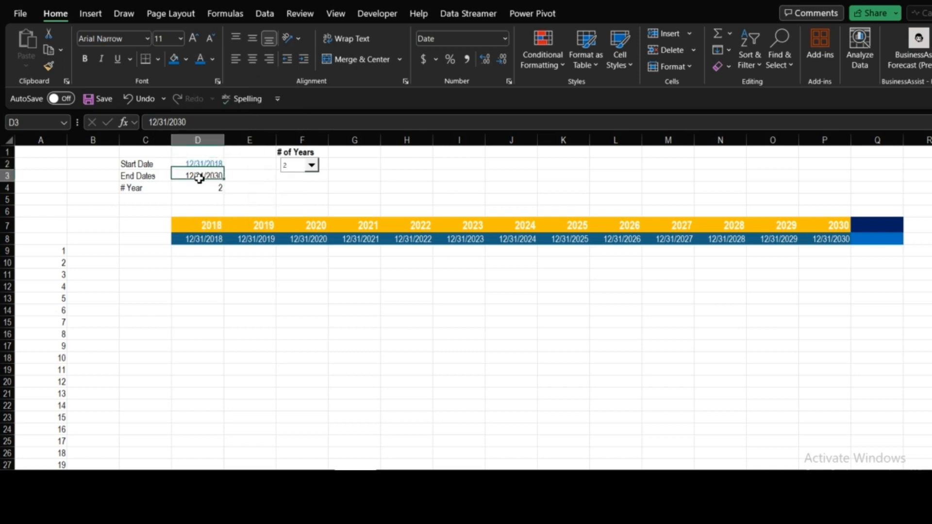
{"action": "type", "text": "="}
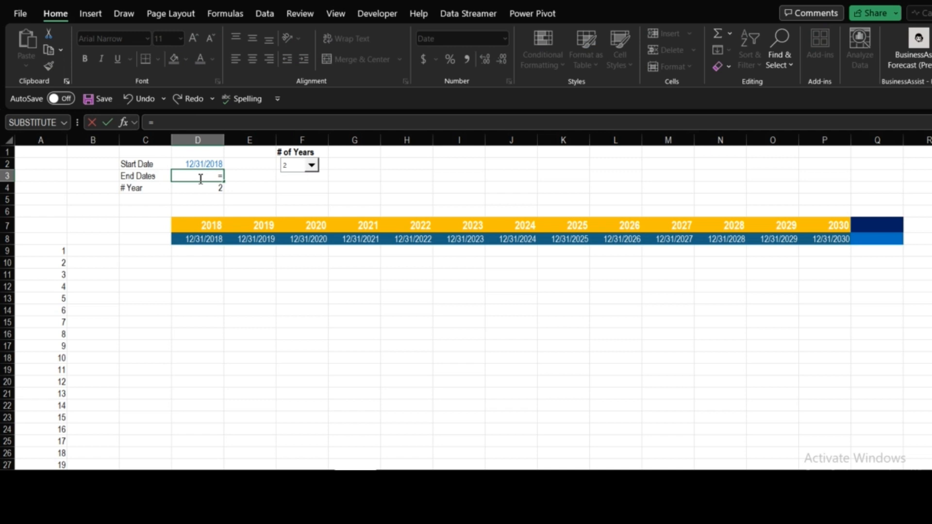
{"action": "type", "text": "year"}
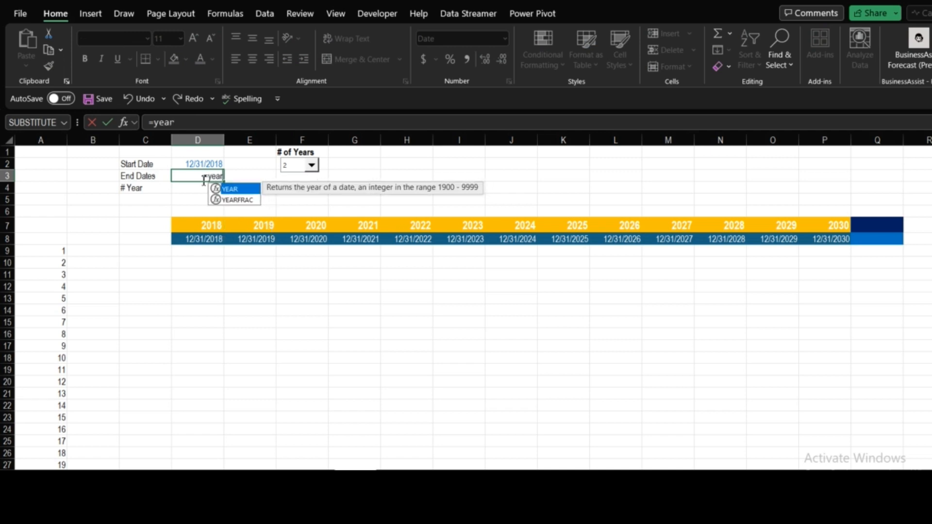
{"action": "double_click", "coordinate": [233, 190]}
{"action": "left_click", "coordinate": [204, 162]}
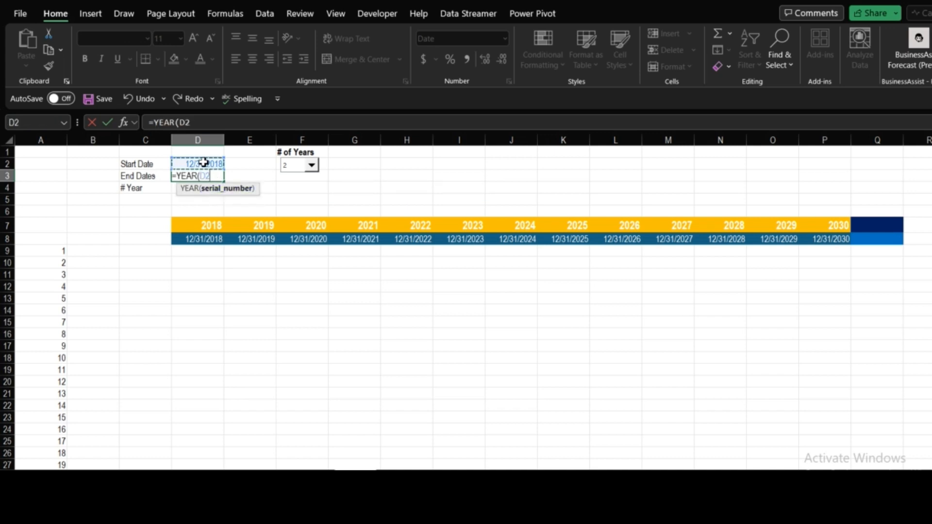
{"action": "type", "text": ")"}
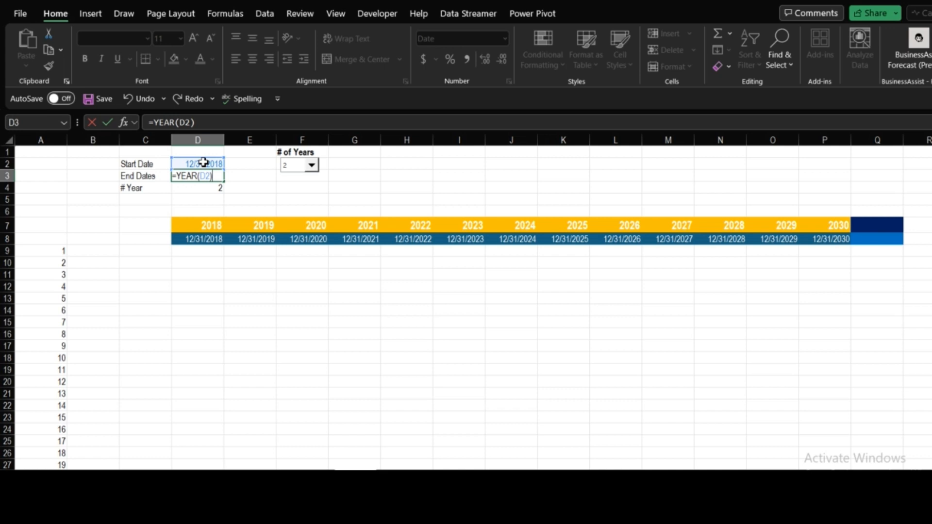
Step: Extend the D3 formula to =DATE(YEAR(D2)-1+D4,12,31) so the end date follows the number of years
{"action": "left_click", "coordinate": [157, 124]}
{"action": "type", "text": "date"}
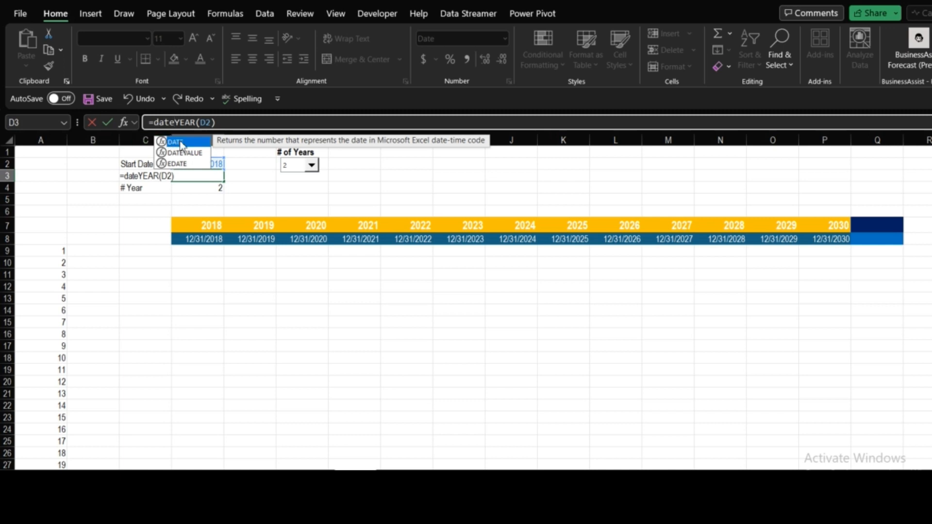
{"action": "double_click", "coordinate": [176, 141]}
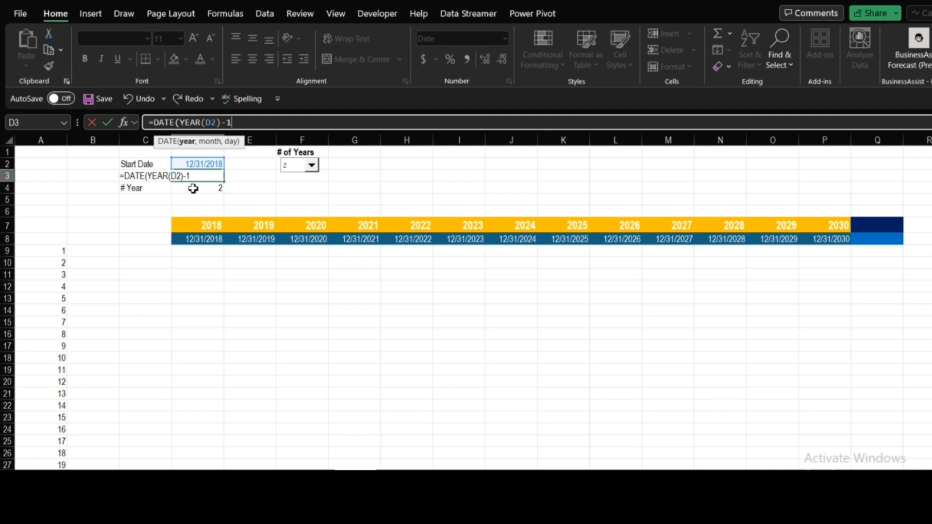
{"action": "left_click", "coordinate": [201, 188]}
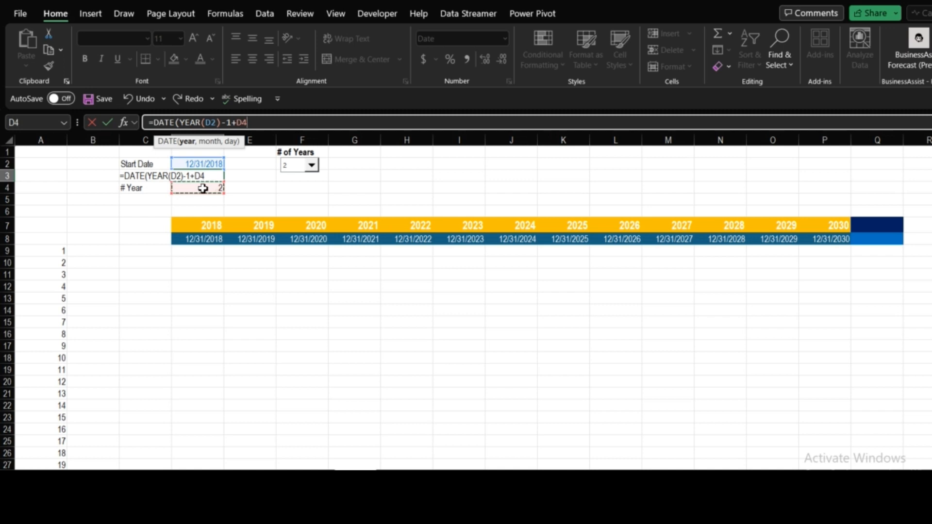
{"action": "type", "text": ",12,"}
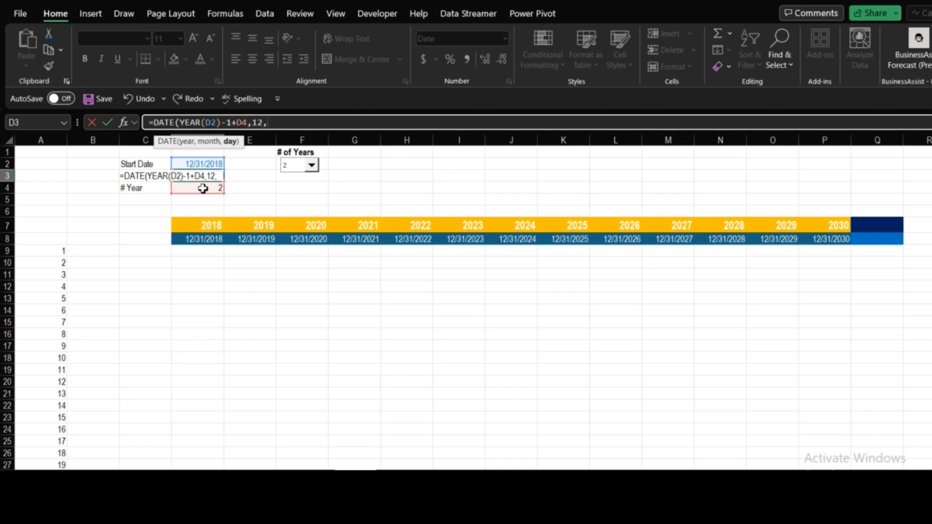
{"action": "type", "text": "31"}
{"action": "key", "text": "Return"}
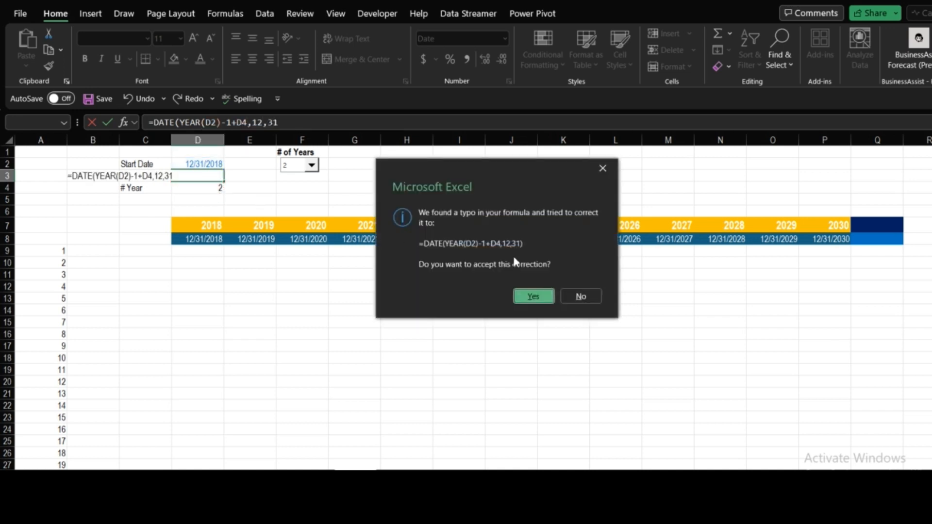
{"action": "left_click", "coordinate": [533, 296]}
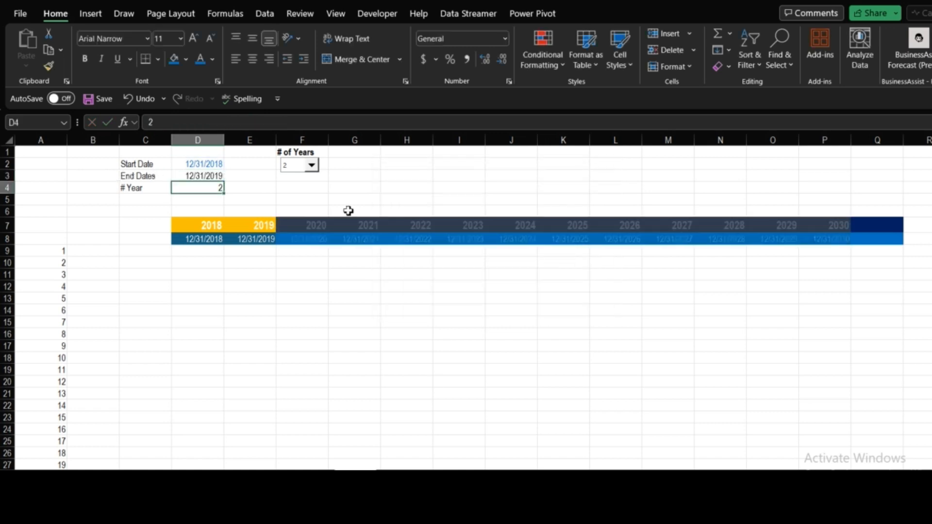
Step: Test the timeline by choosing 5, 10, 16, 14 and 4 in the # of Years combo box
{"action": "left_click", "coordinate": [255, 192]}
{"action": "left_click", "coordinate": [312, 165]}
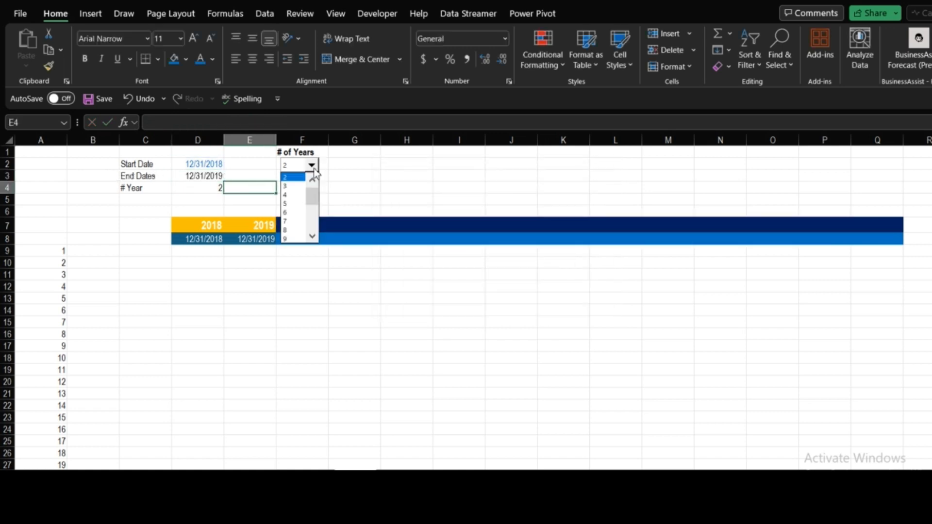
{"action": "left_click", "coordinate": [290, 206]}
{"action": "left_click", "coordinate": [311, 165]}
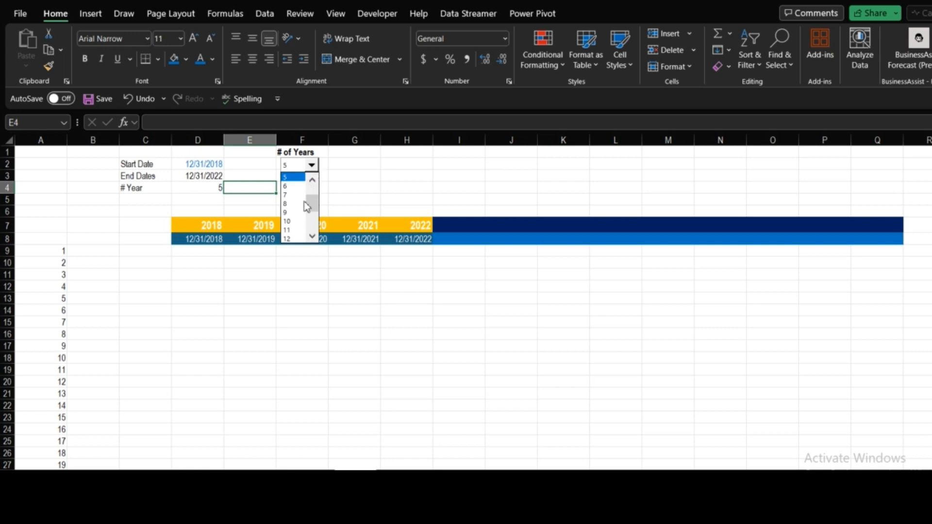
{"action": "left_click", "coordinate": [293, 222]}
{"action": "left_click", "coordinate": [311, 165]}
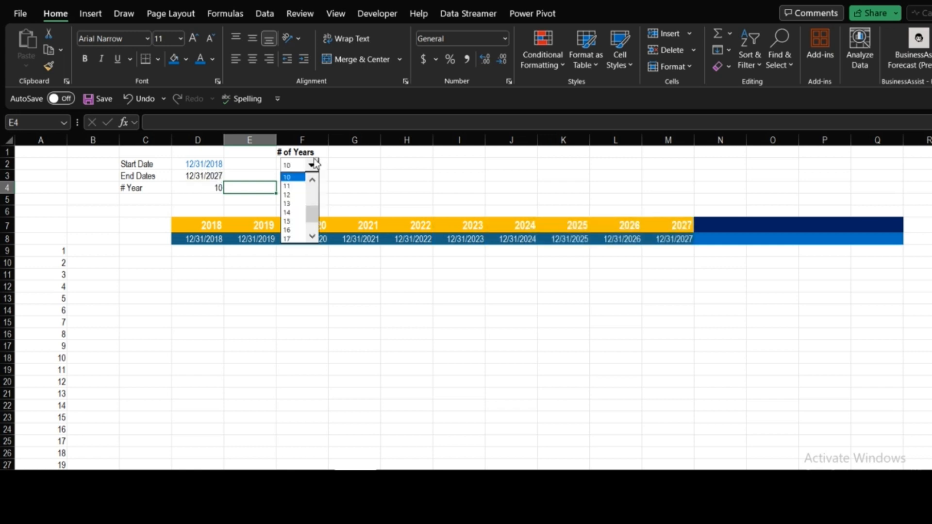
{"action": "left_click", "coordinate": [294, 229]}
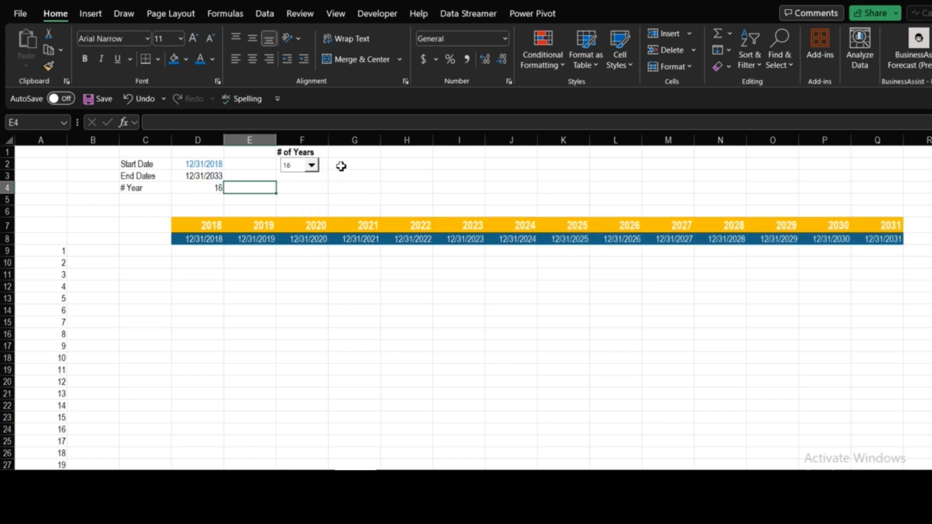
{"action": "left_click", "coordinate": [313, 165]}
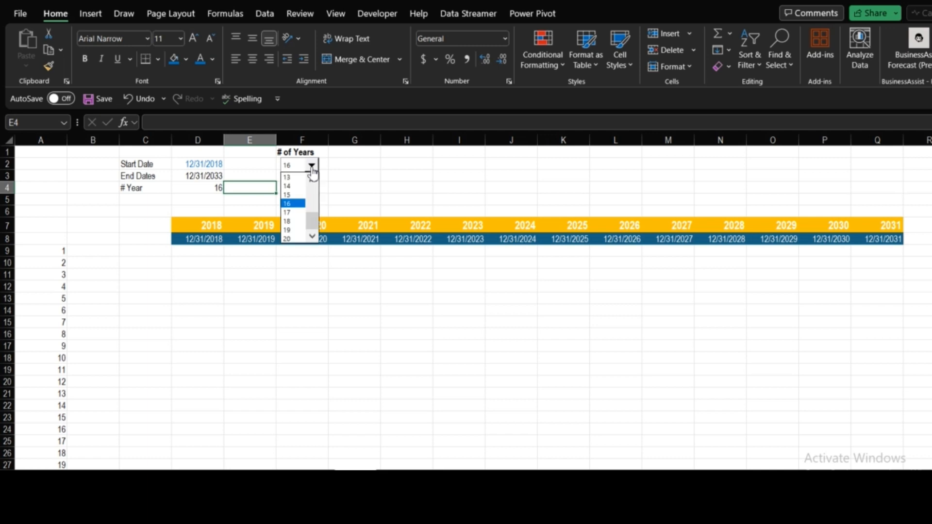
{"action": "left_click", "coordinate": [298, 184]}
{"action": "left_click", "coordinate": [311, 165]}
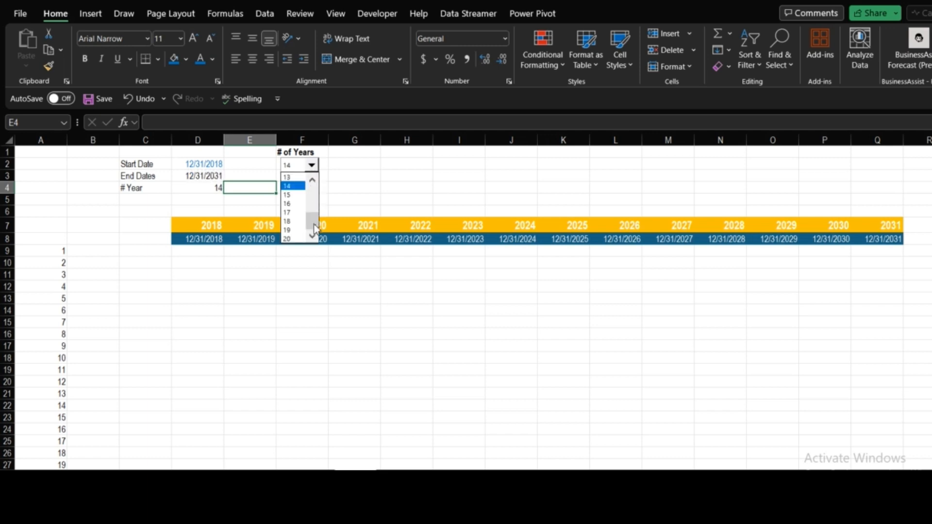
{"action": "left_click_drag", "start_coordinate": [314, 228], "coordinate": [314, 182]}
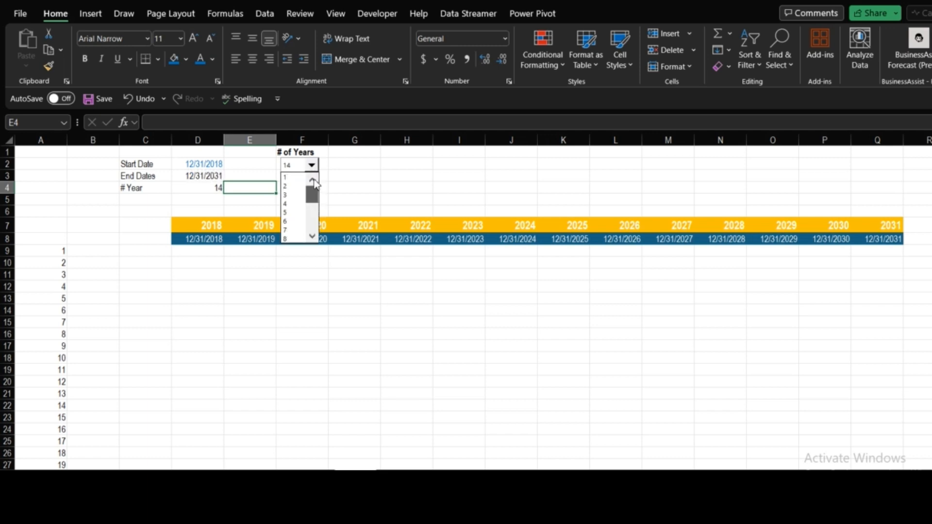
{"action": "left_click", "coordinate": [289, 205]}
Step: Inspect the formulas in the blank-looking timeline cells from H7 to Q7 and in the date row below
{"action": "left_click", "coordinate": [418, 224]}
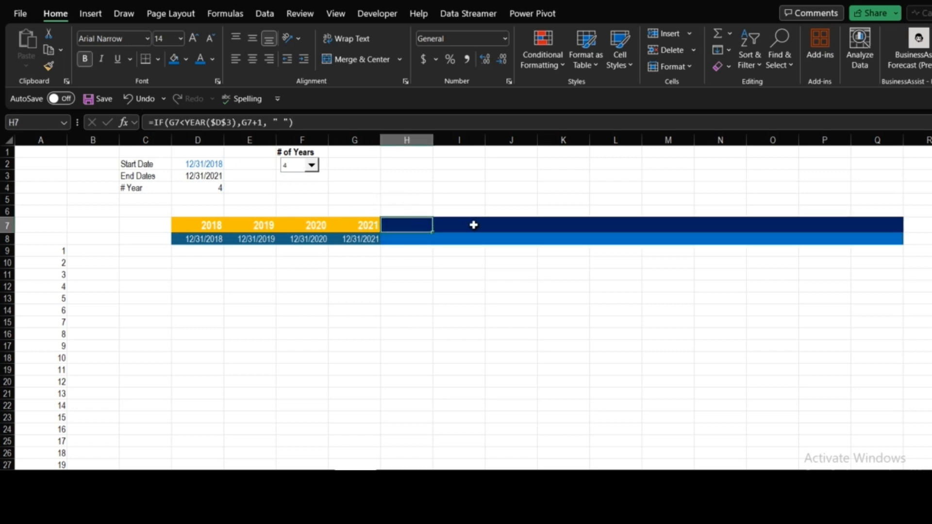
{"action": "left_click", "coordinate": [475, 225]}
{"action": "left_click", "coordinate": [552, 225]}
{"action": "left_click", "coordinate": [695, 228]}
{"action": "left_click", "coordinate": [785, 226]}
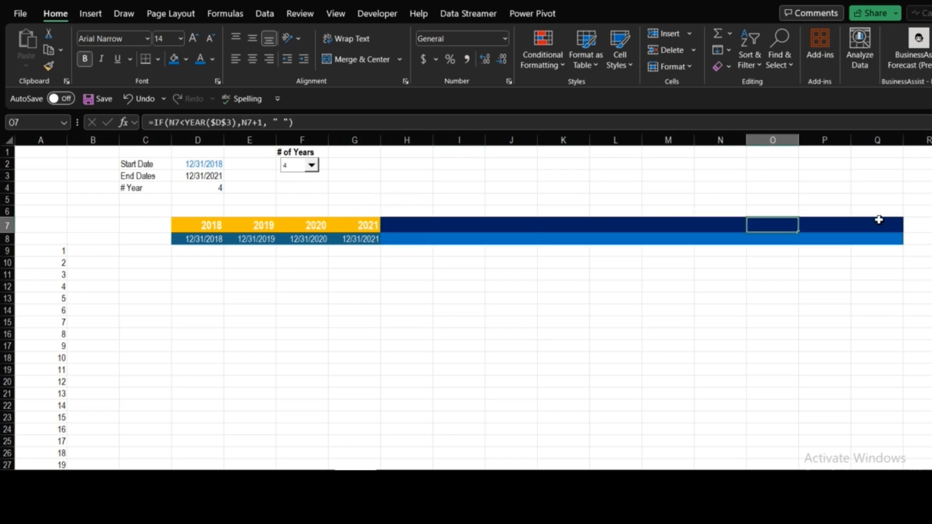
{"action": "left_click", "coordinate": [878, 221]}
{"action": "left_click", "coordinate": [661, 240]}
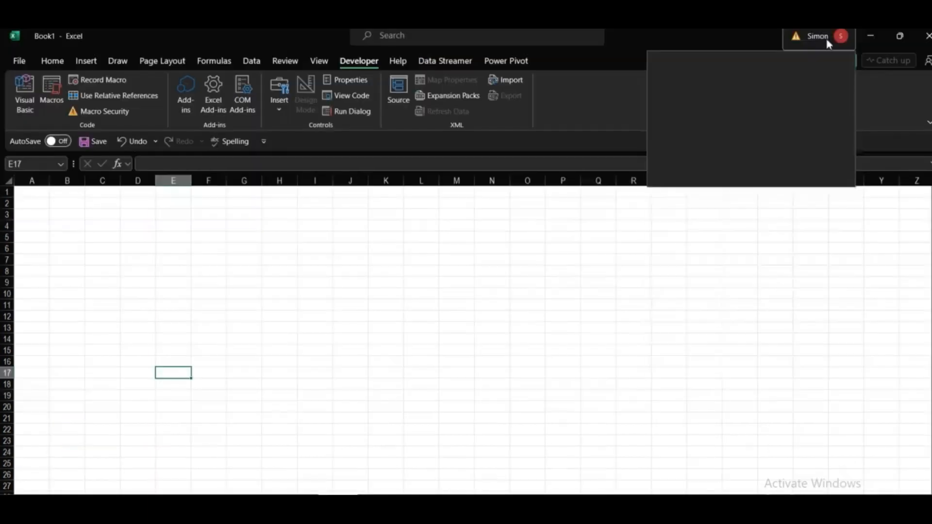
Step: Enter the label "Start" in C2 of the blank workbook Book1
{"action": "left_click", "coordinate": [710, 224]}
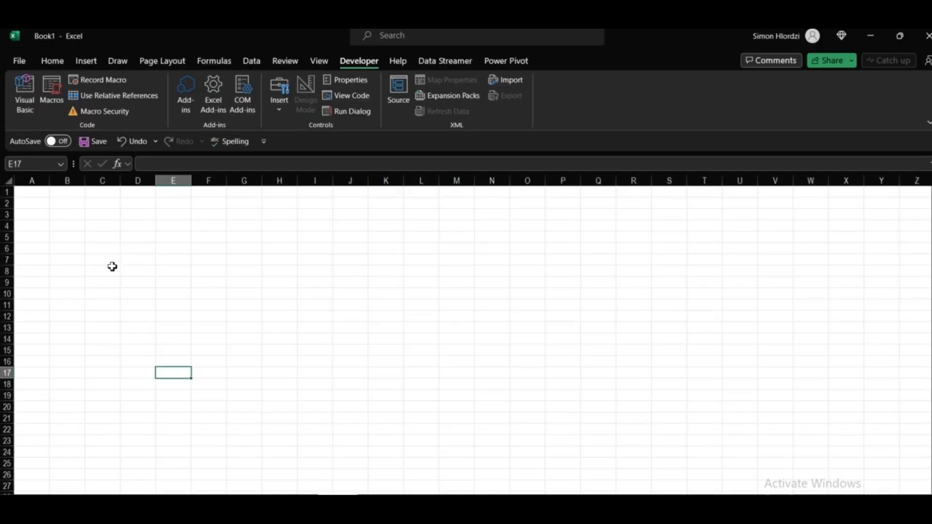
{"action": "left_click", "coordinate": [112, 204]}
{"action": "type", "text": "Start"}
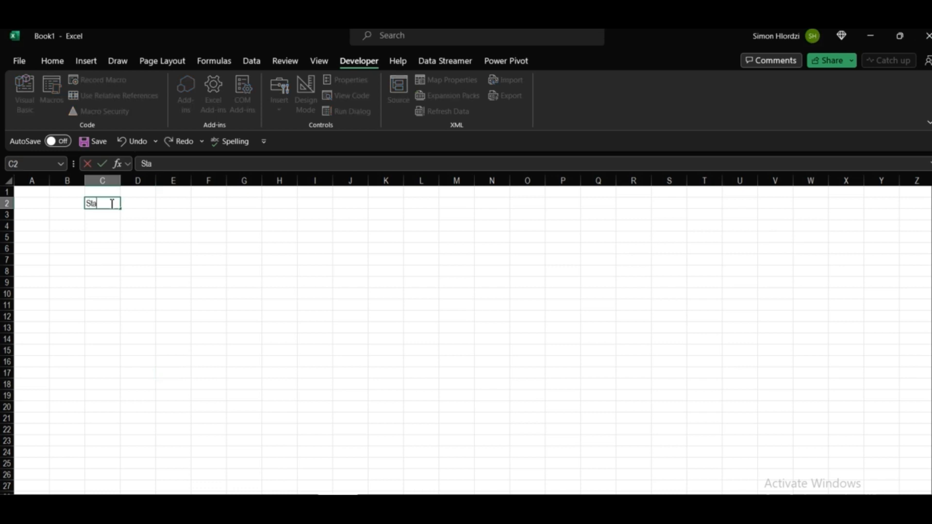